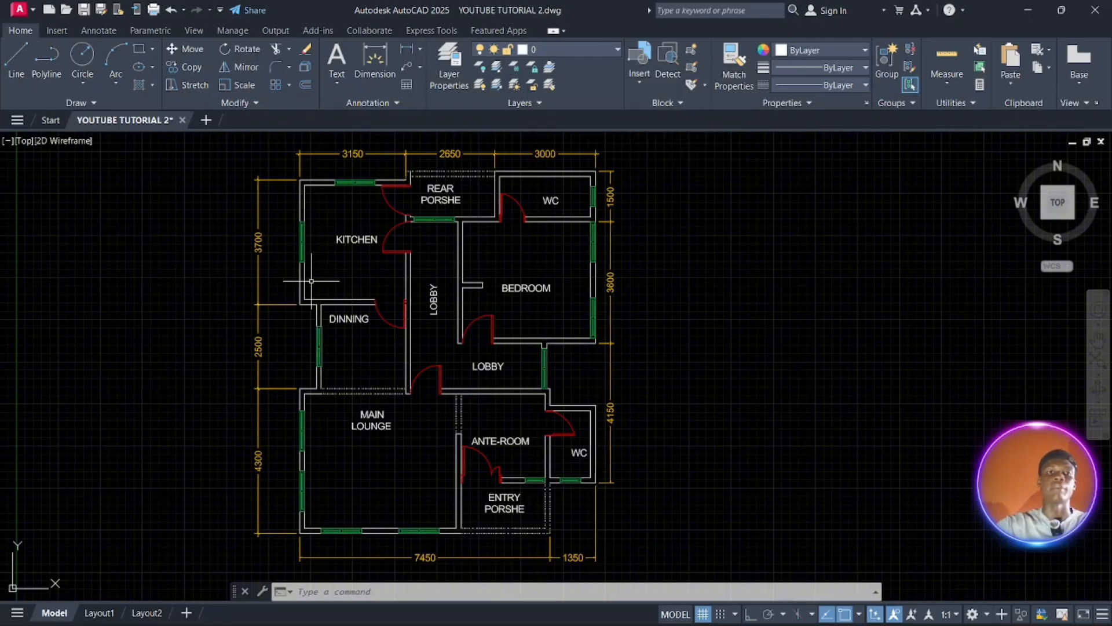
Check which layers the kitchen's 3700 dimension and its outer-wall window belong to.
{"action": "left_click", "coordinate": [269, 247]}
{"action": "left_click", "coordinate": [230, 204]}
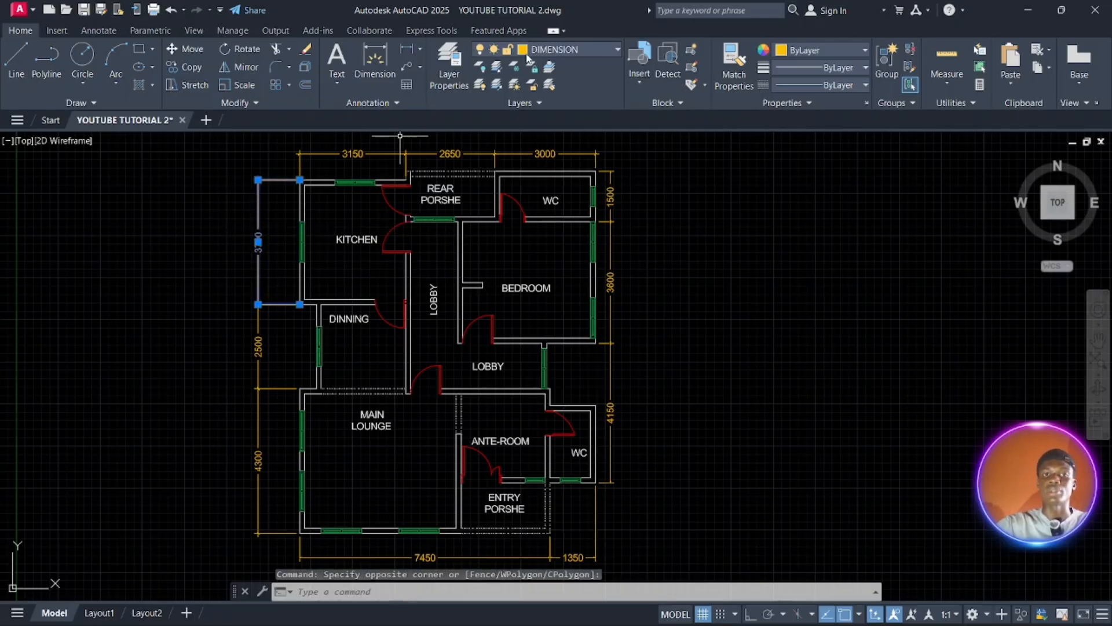
{"action": "key", "text": "Escape"}
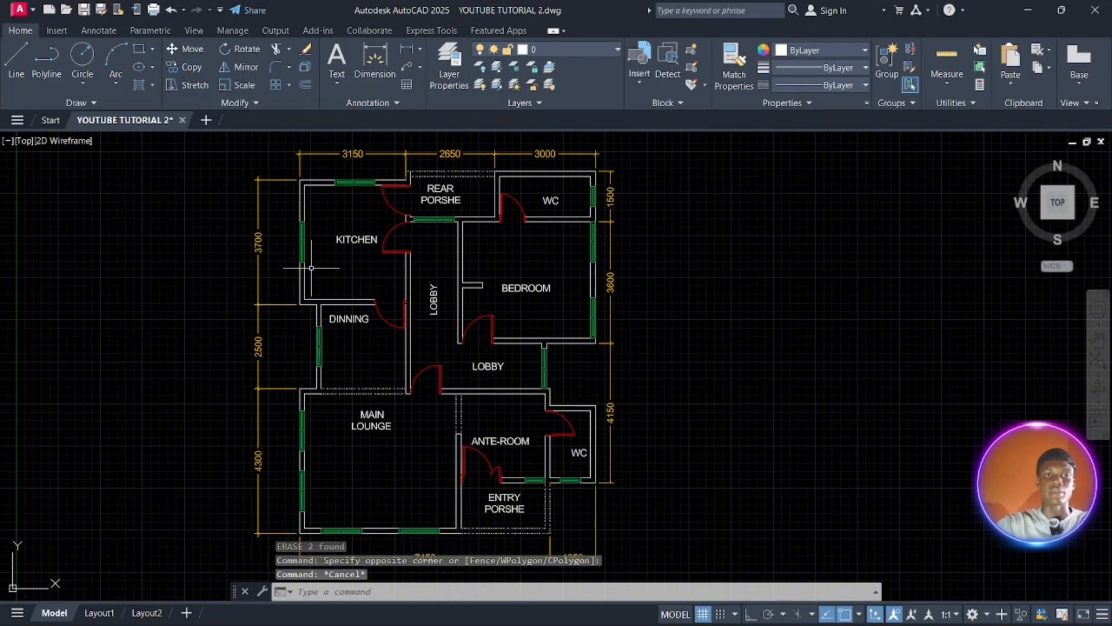
{"action": "left_click", "coordinate": [325, 253]}
{"action": "left_click", "coordinate": [287, 240]}
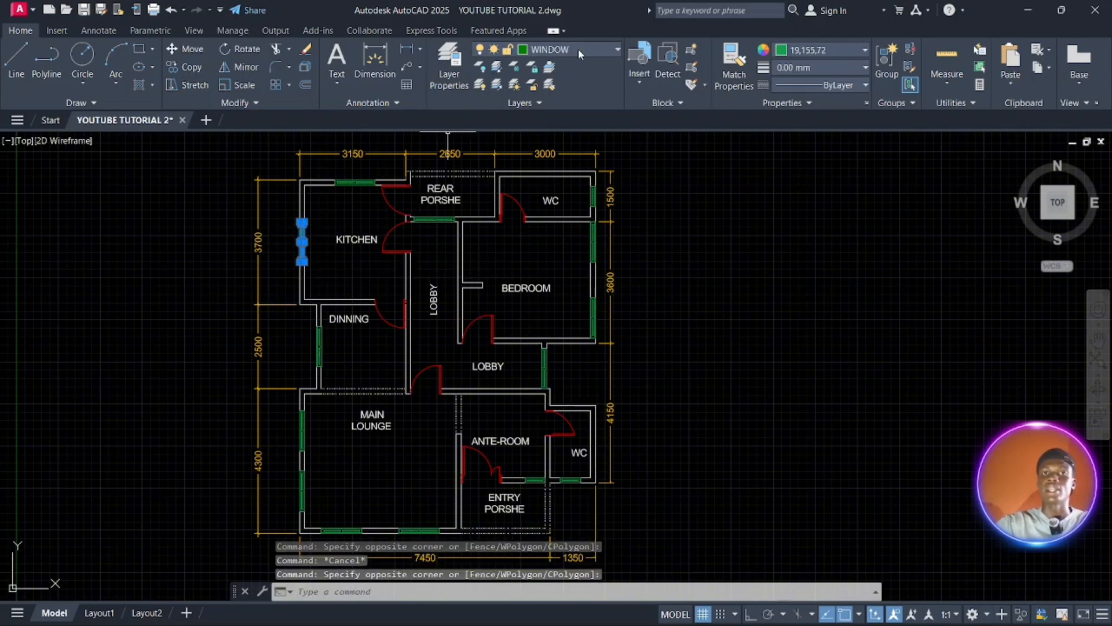
{"action": "key", "text": "Escape"}
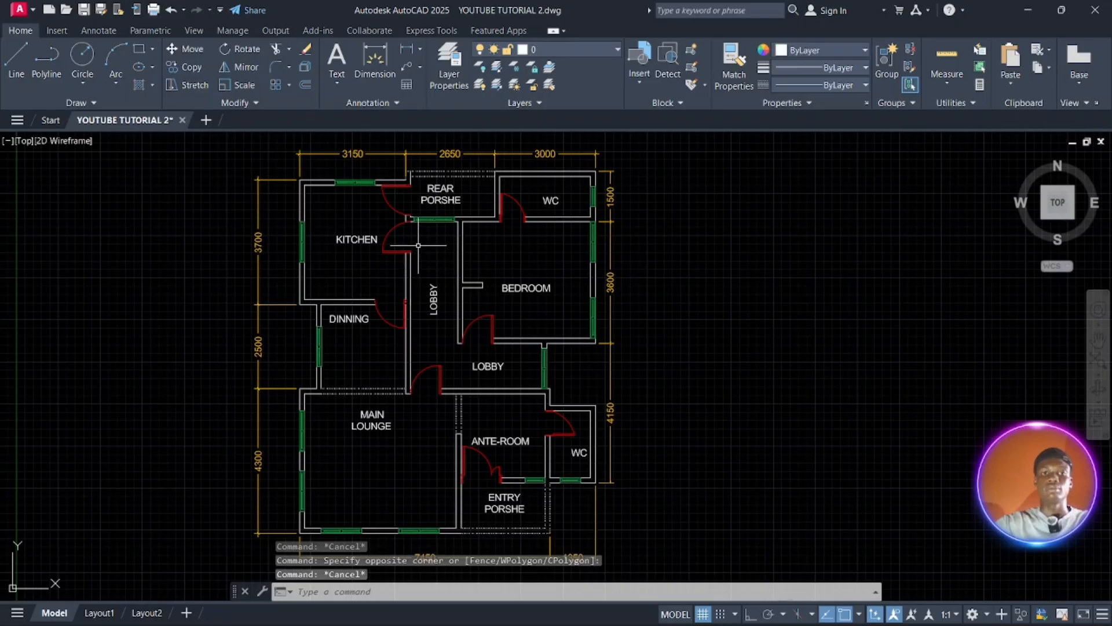
Check which layer the door between the kitchen and the lobby belongs to.
{"action": "left_click", "coordinate": [400, 243]}
{"action": "left_click", "coordinate": [377, 220]}
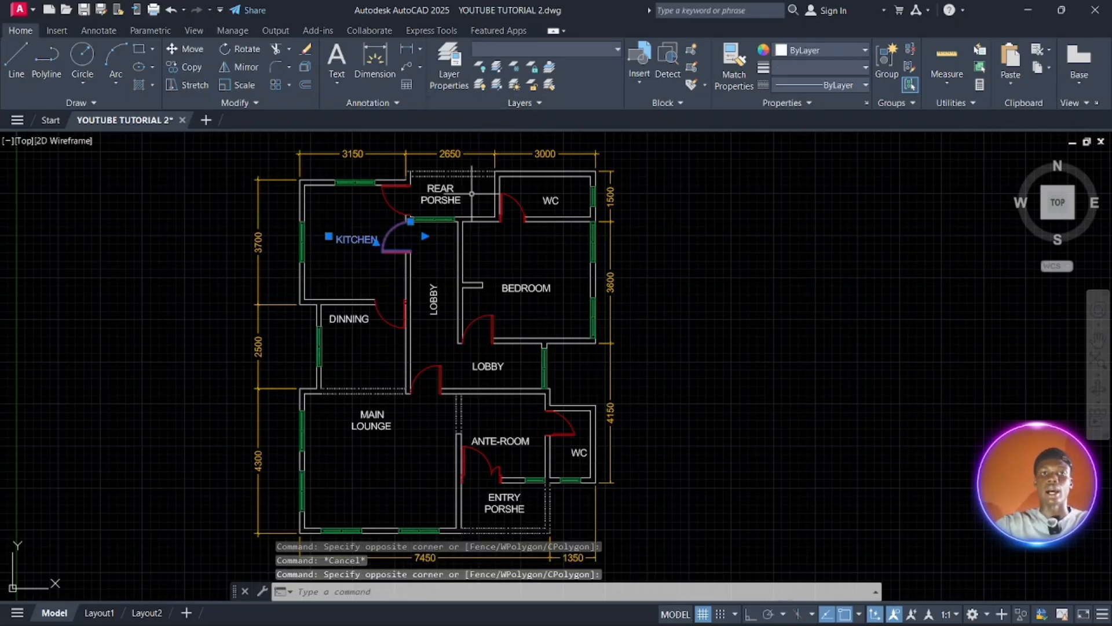
{"action": "key", "text": "Escape"}
{"action": "left_click", "coordinate": [409, 221]}
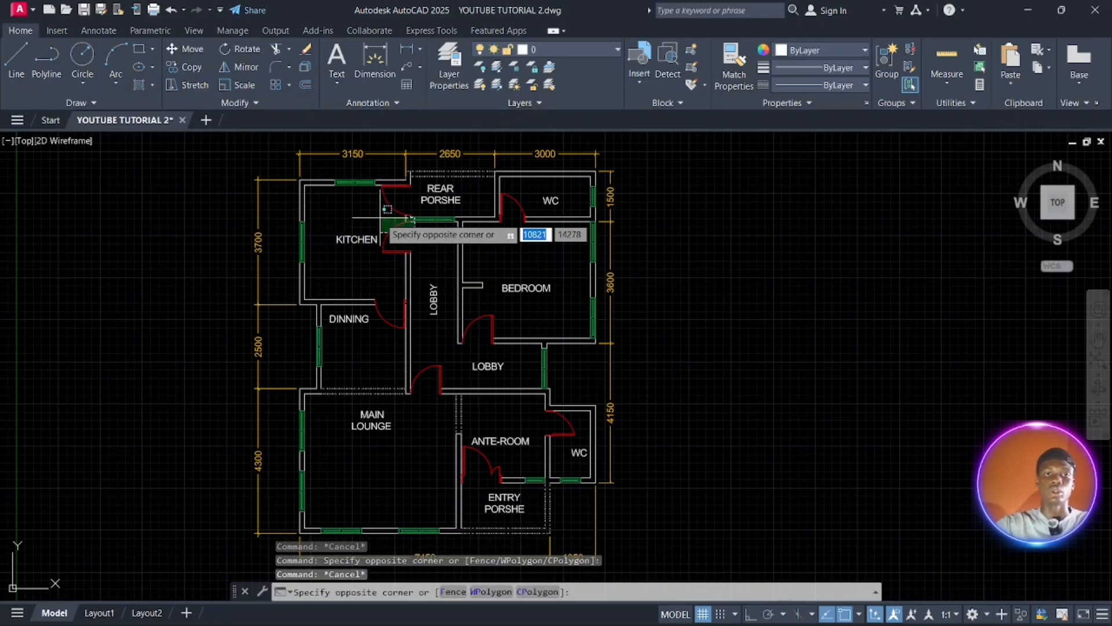
{"action": "left_click", "coordinate": [387, 227]}
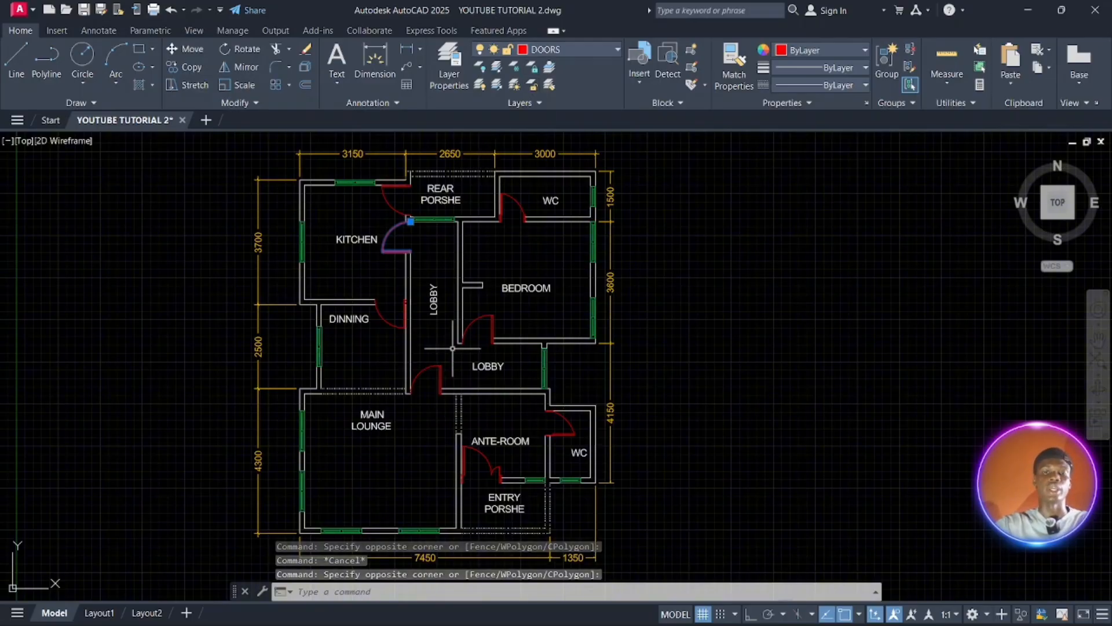
{"action": "key", "text": "Escape"}
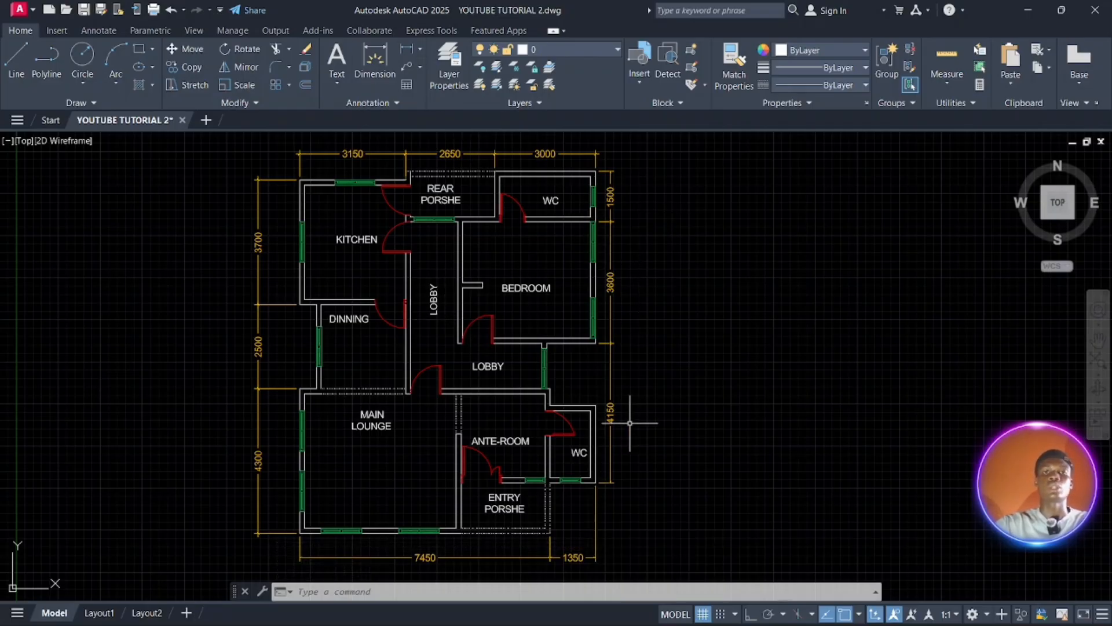
Open the Layer Properties Manager to display the drawing's layer list.
{"action": "left_click", "coordinate": [450, 79]}
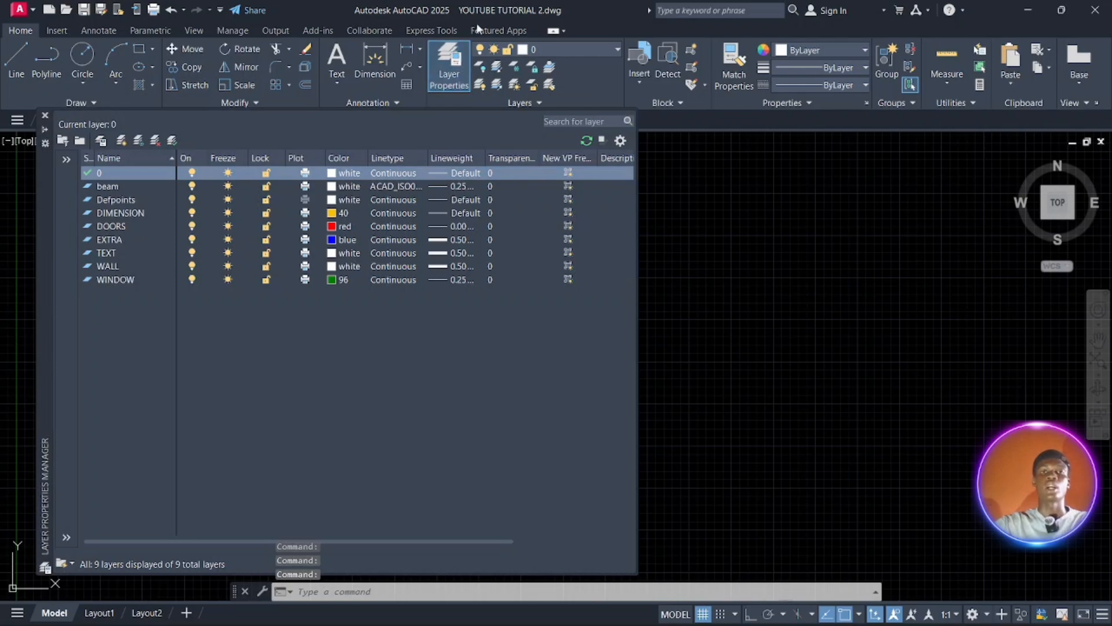
{"action": "left_click", "coordinate": [448, 55]}
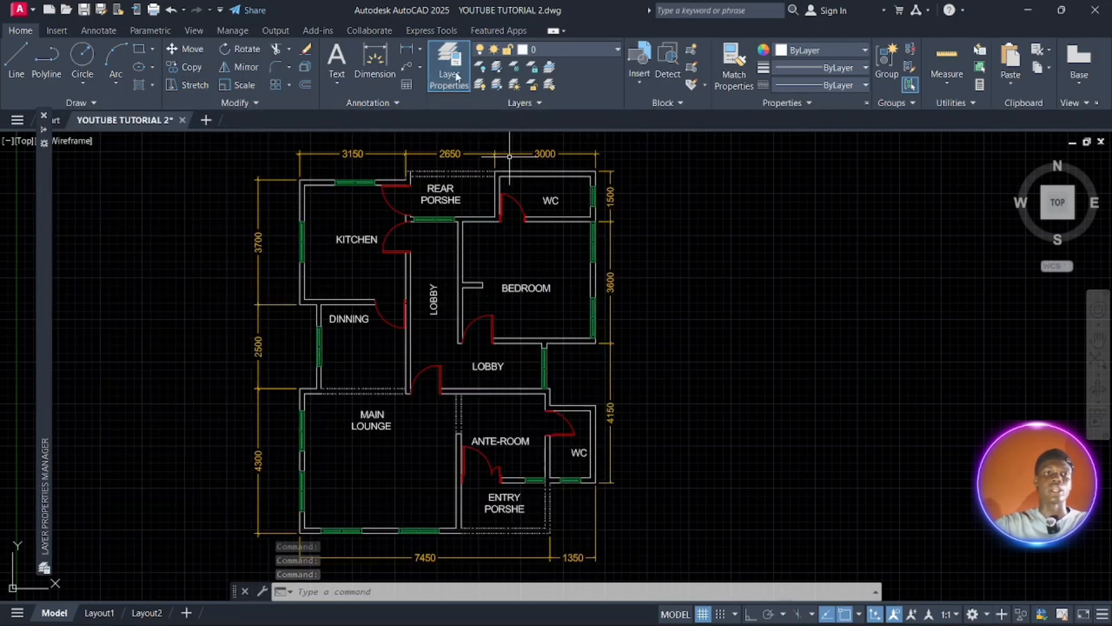
{"action": "left_click", "coordinate": [450, 71]}
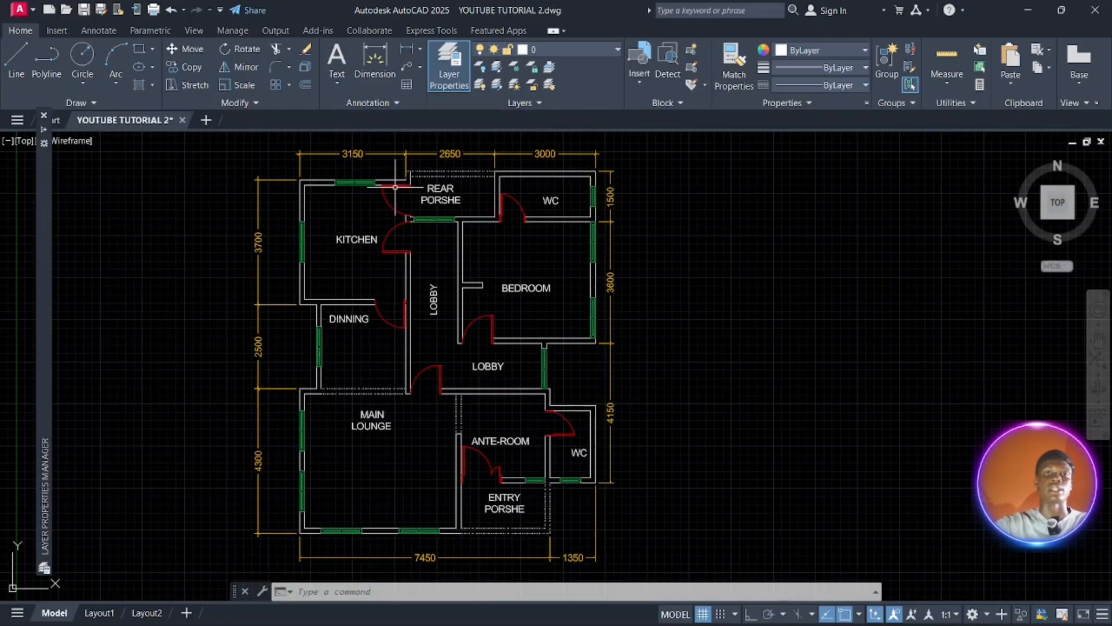
{"action": "mouse_move", "coordinate": [45, 250]}
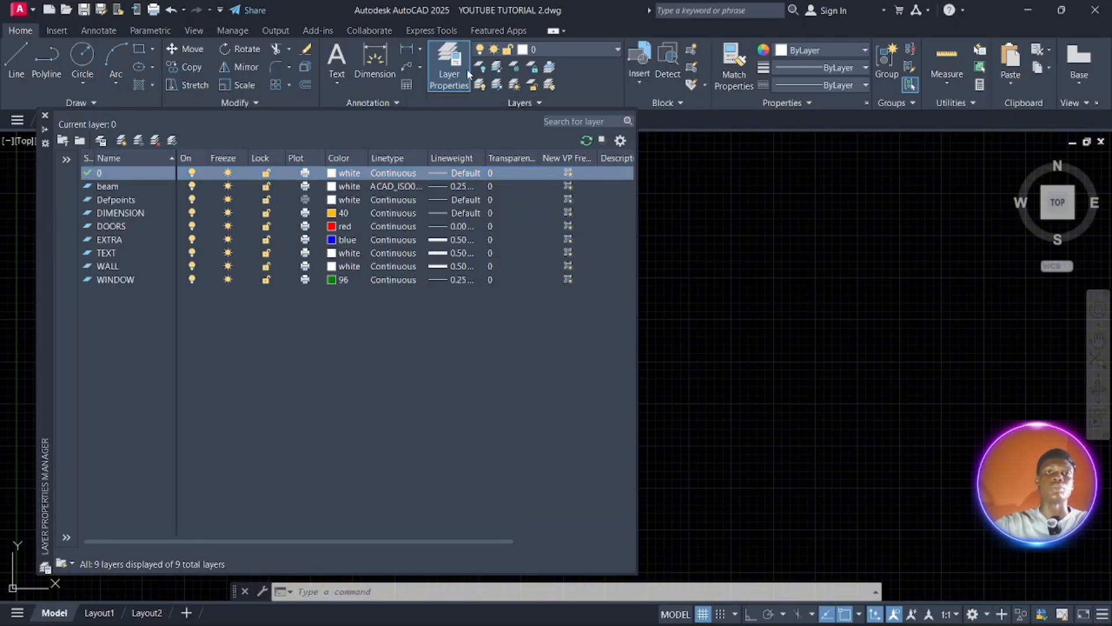
{"action": "left_click", "coordinate": [449, 65]}
{"action": "left_click", "coordinate": [447, 69]}
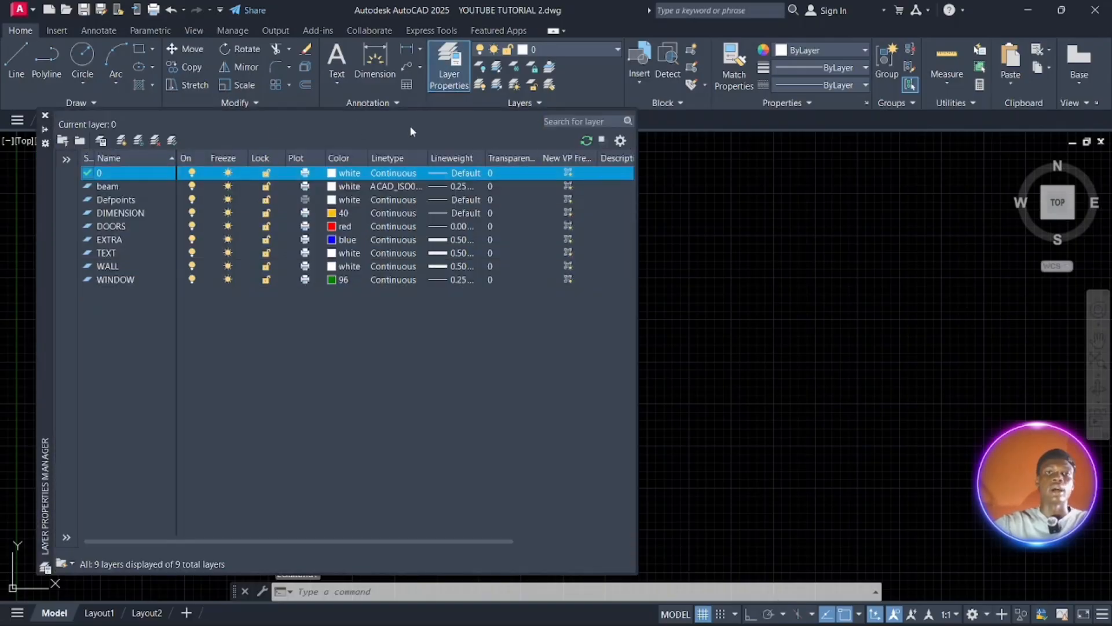
Allow docking for the Layer Properties Manager palette and anchor it left.
{"action": "double_click", "coordinate": [45, 197]}
{"action": "left_click_drag", "start_coordinate": [259, 266], "coordinate": [103, 208]}
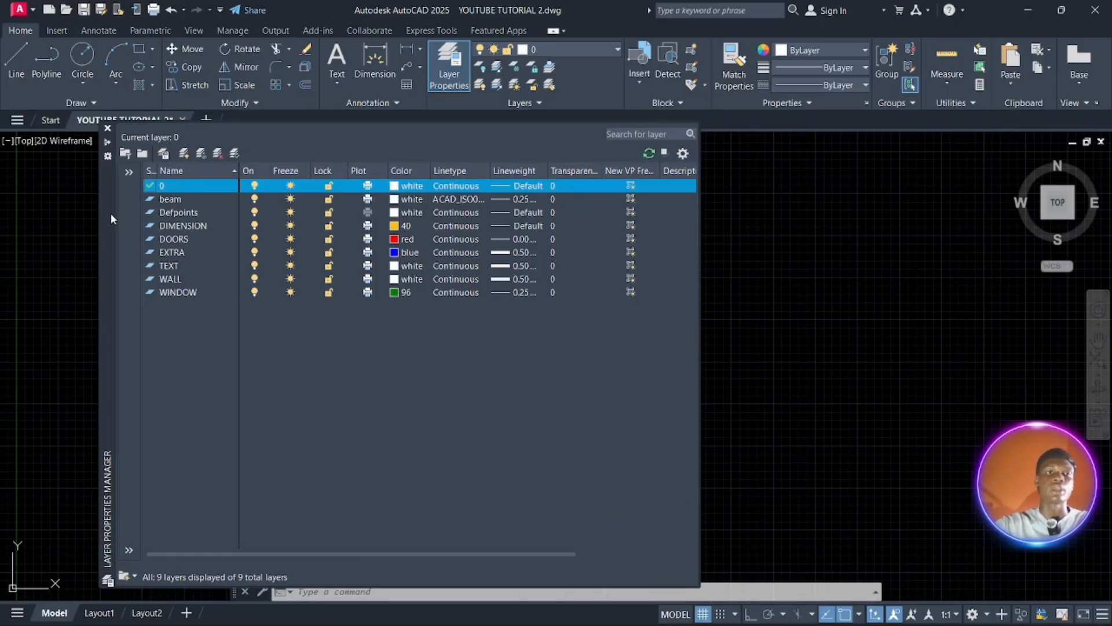
{"action": "right_click", "coordinate": [101, 214]}
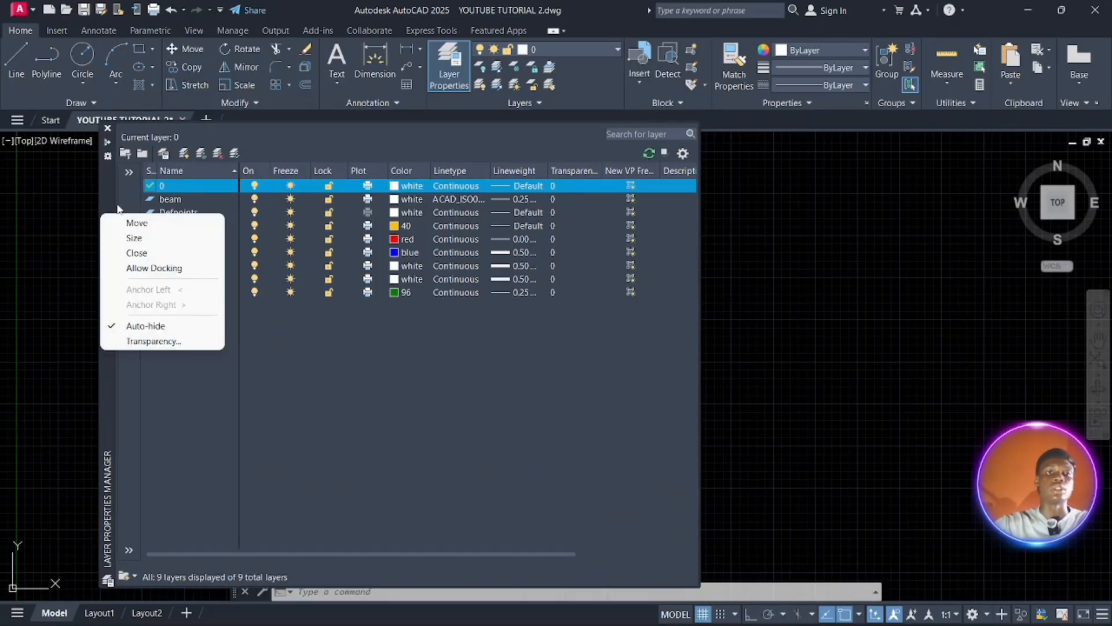
{"action": "left_click", "coordinate": [119, 269]}
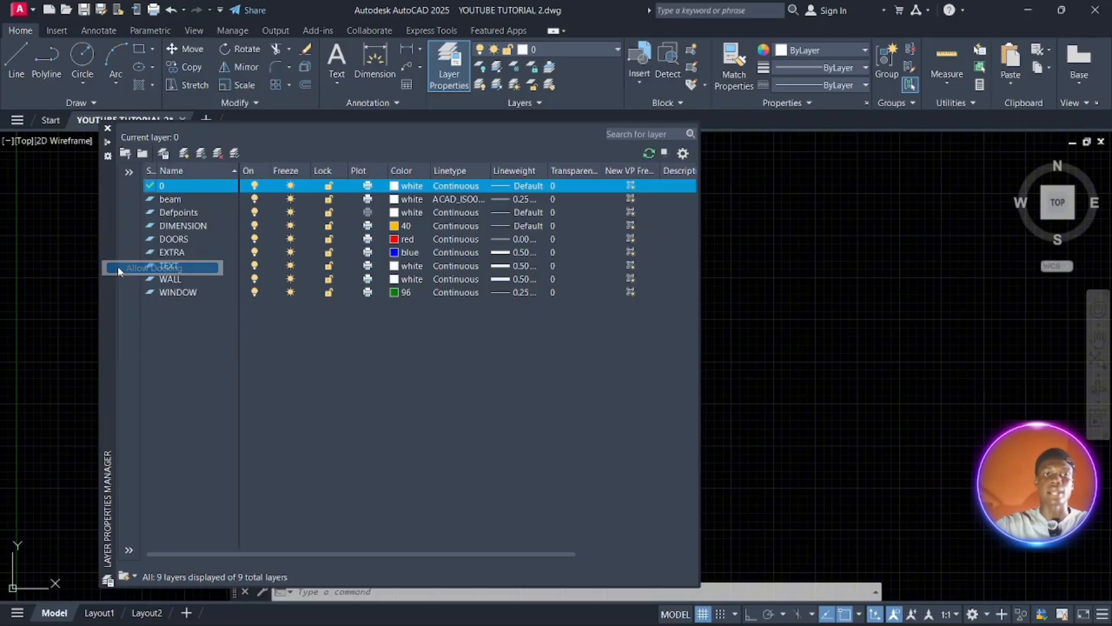
{"action": "right_click", "coordinate": [111, 246]}
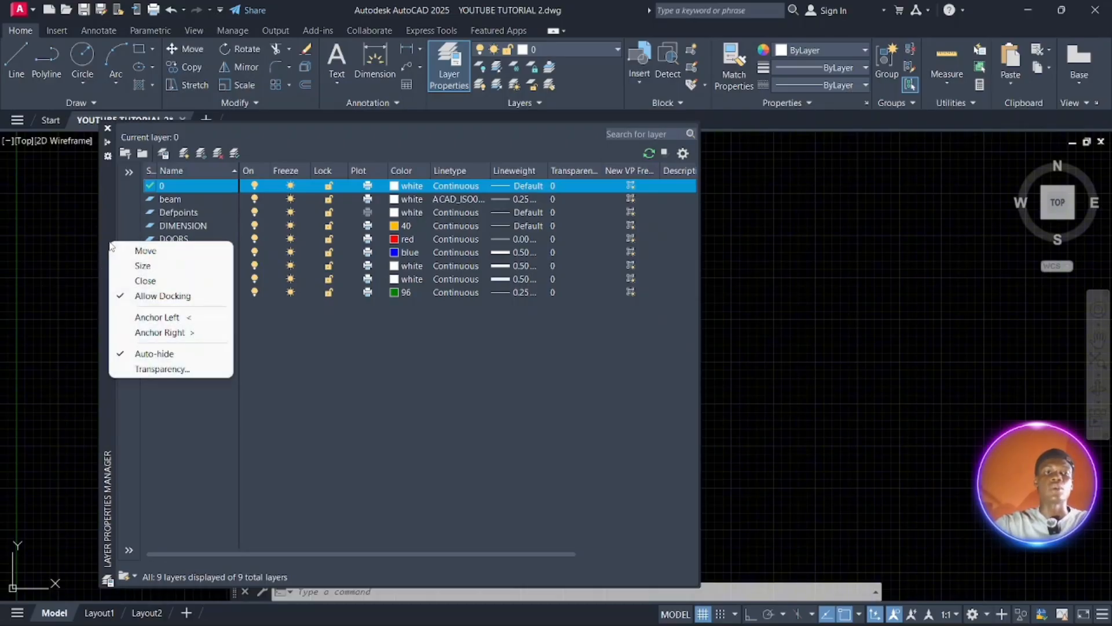
{"action": "left_click", "coordinate": [137, 318]}
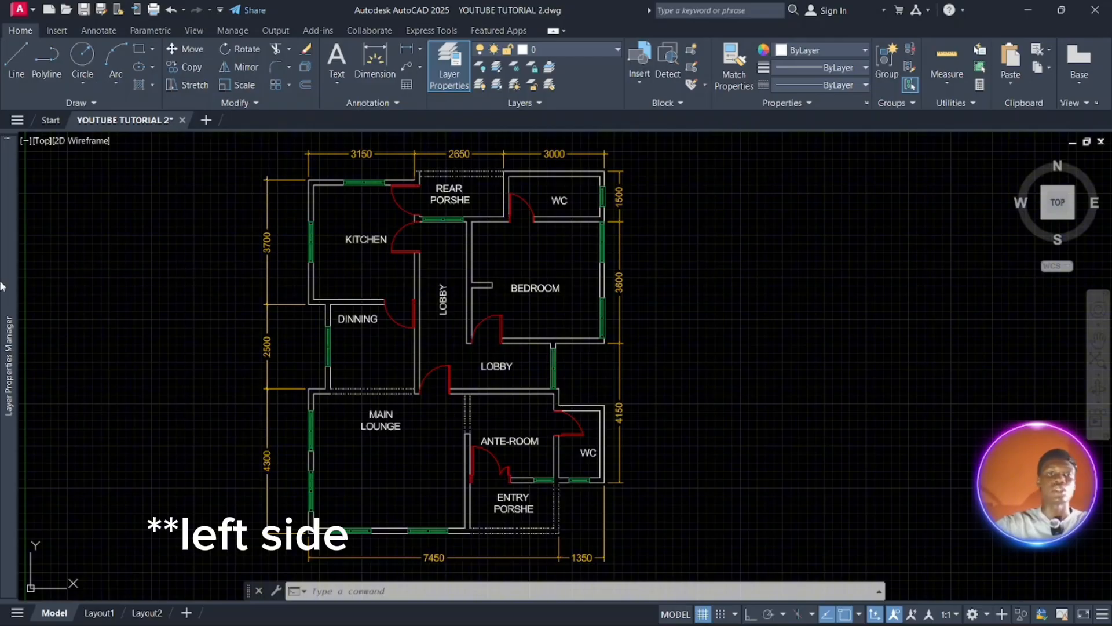
Try the icons-only display for the anchored palette and return it to text only.
{"action": "mouse_move", "coordinate": [2, 286]}
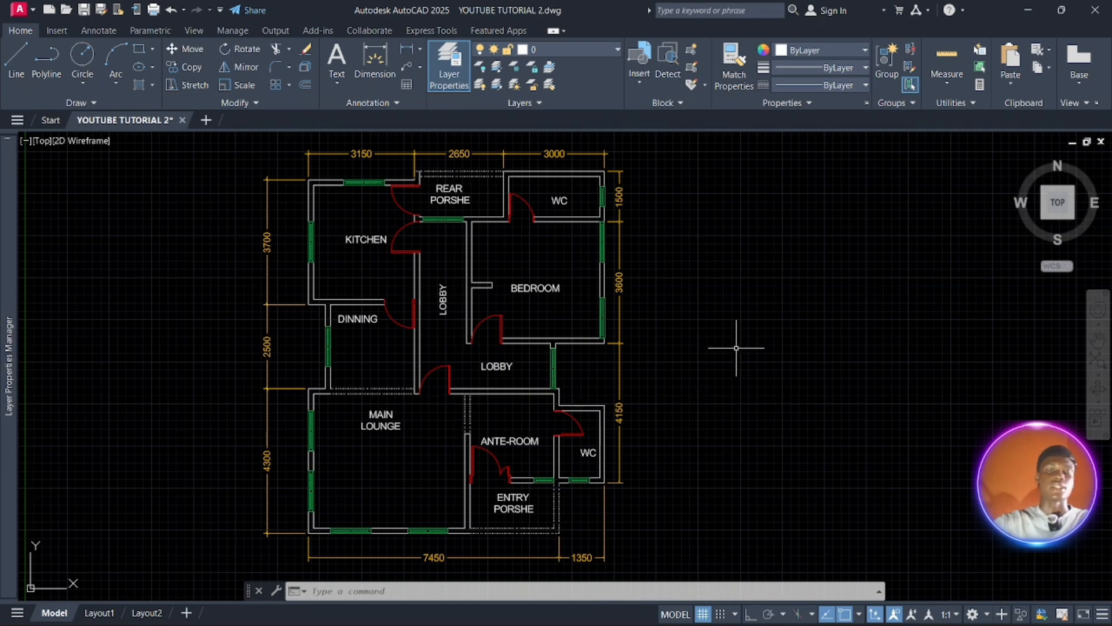
{"action": "mouse_move", "coordinate": [5, 209]}
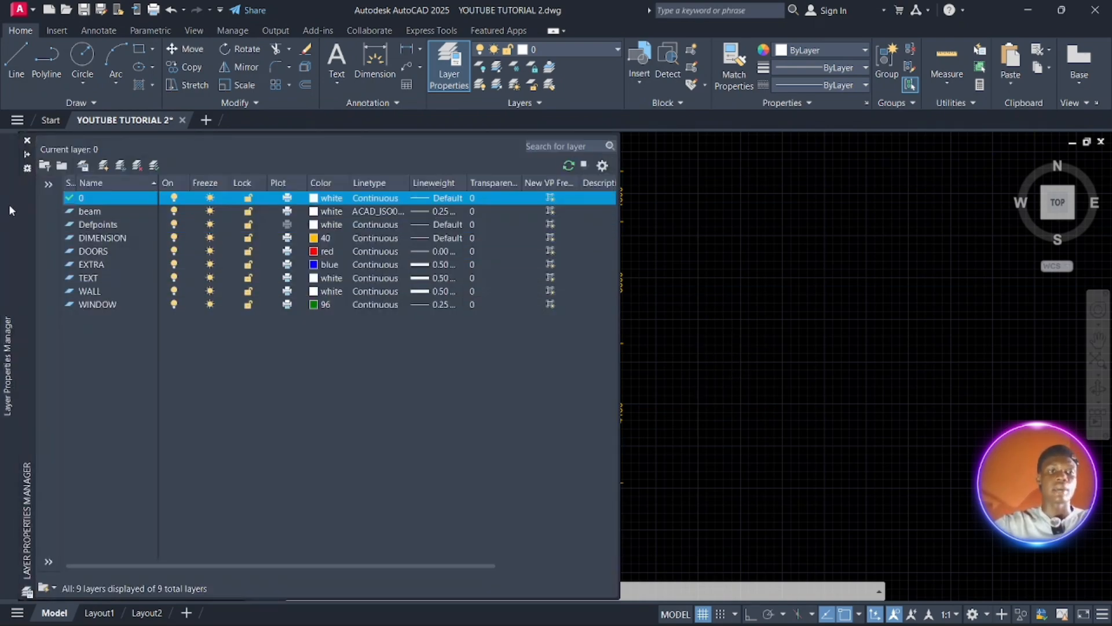
{"action": "right_click", "coordinate": [9, 204]}
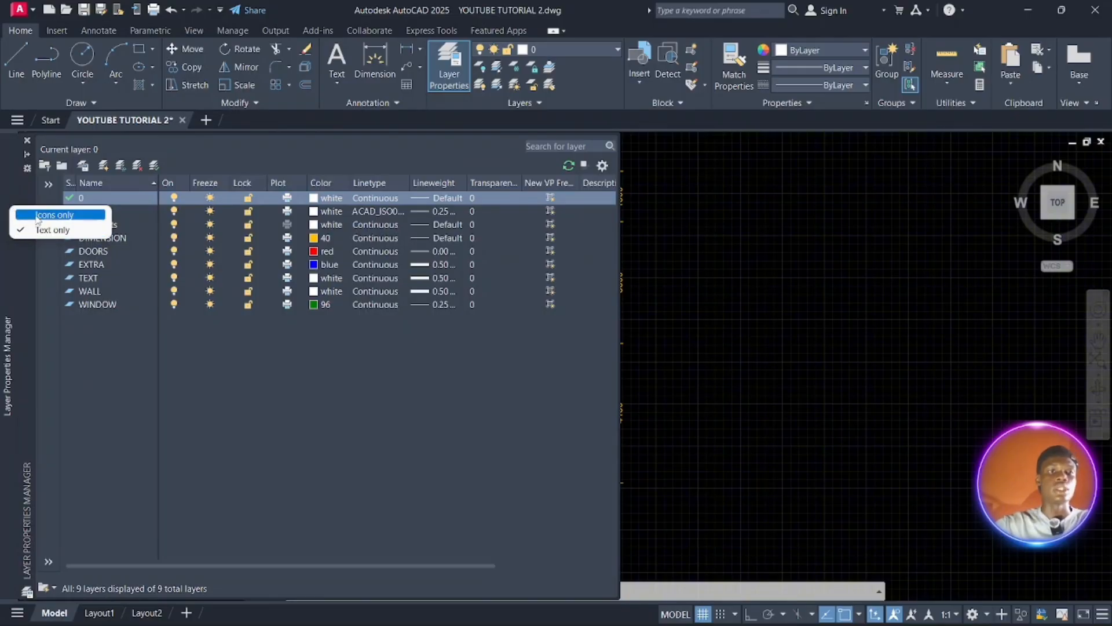
{"action": "left_click", "coordinate": [33, 216]}
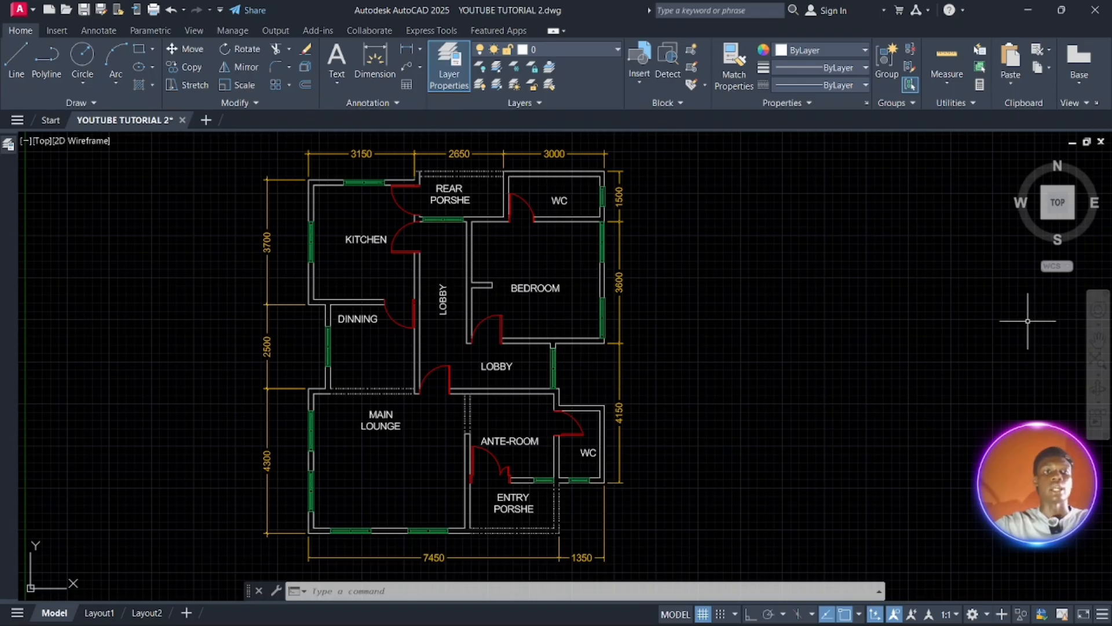
{"action": "mouse_move", "coordinate": [8, 144]}
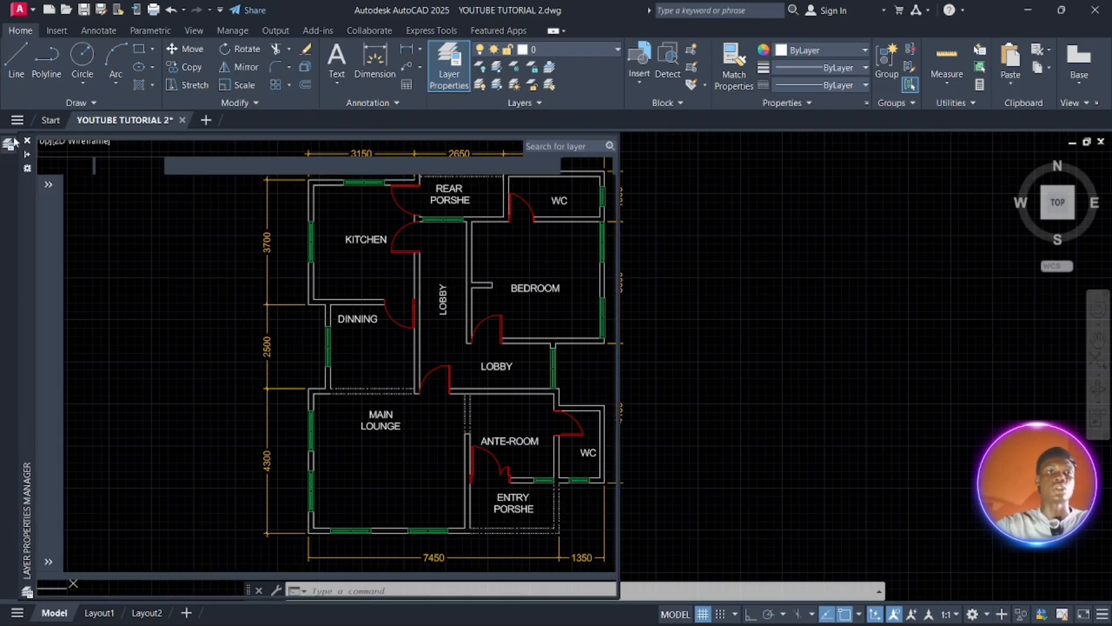
{"action": "right_click", "coordinate": [6, 234]}
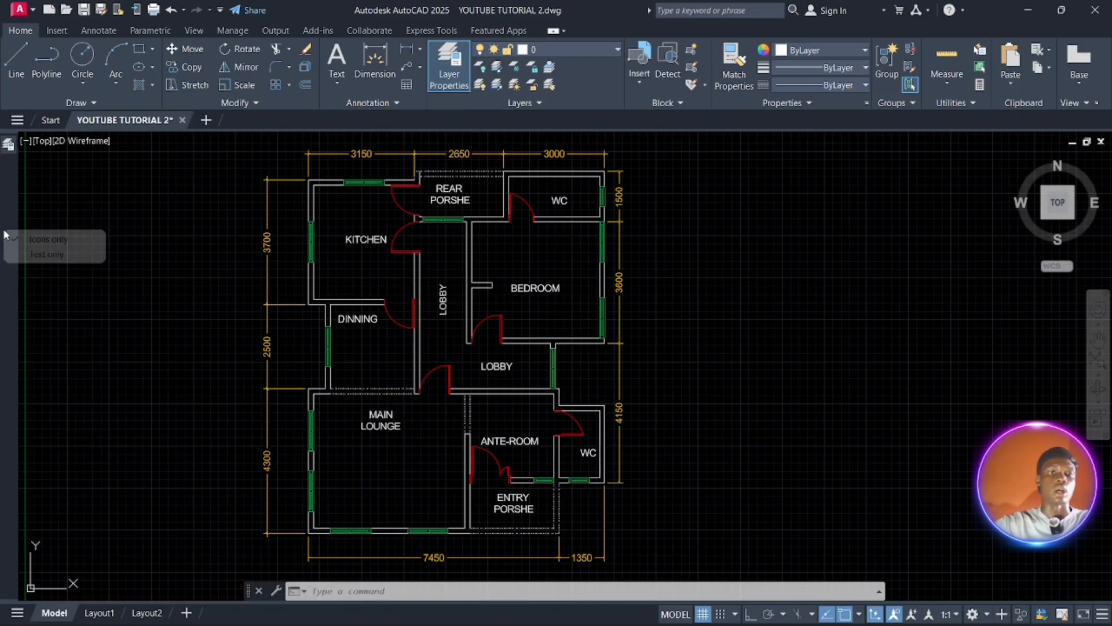
{"action": "left_click", "coordinate": [24, 252]}
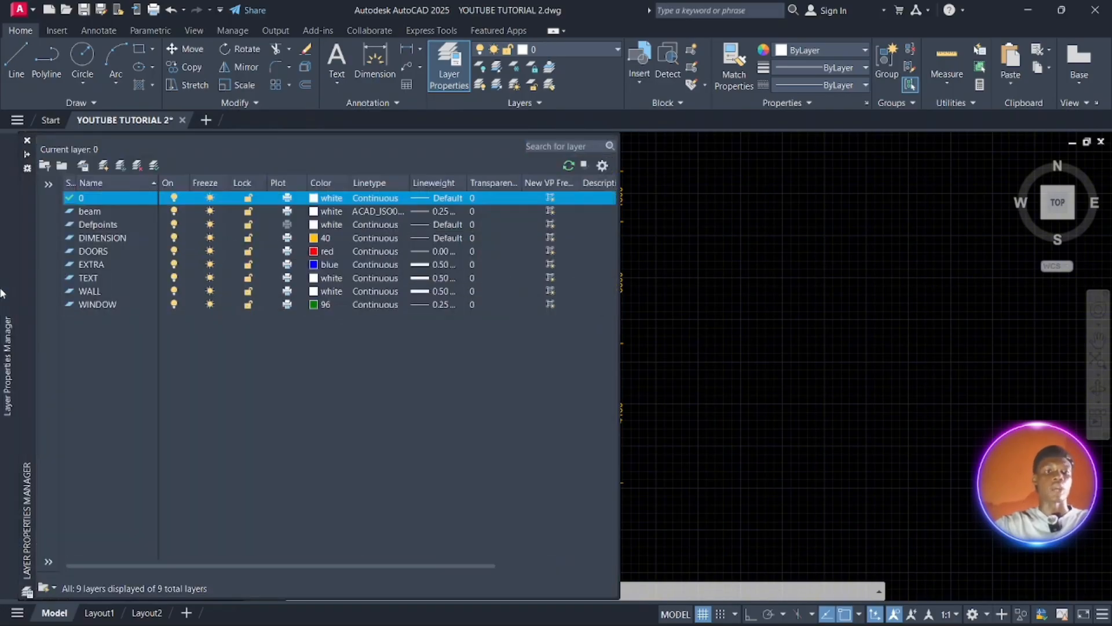
{"action": "right_click", "coordinate": [30, 278]}
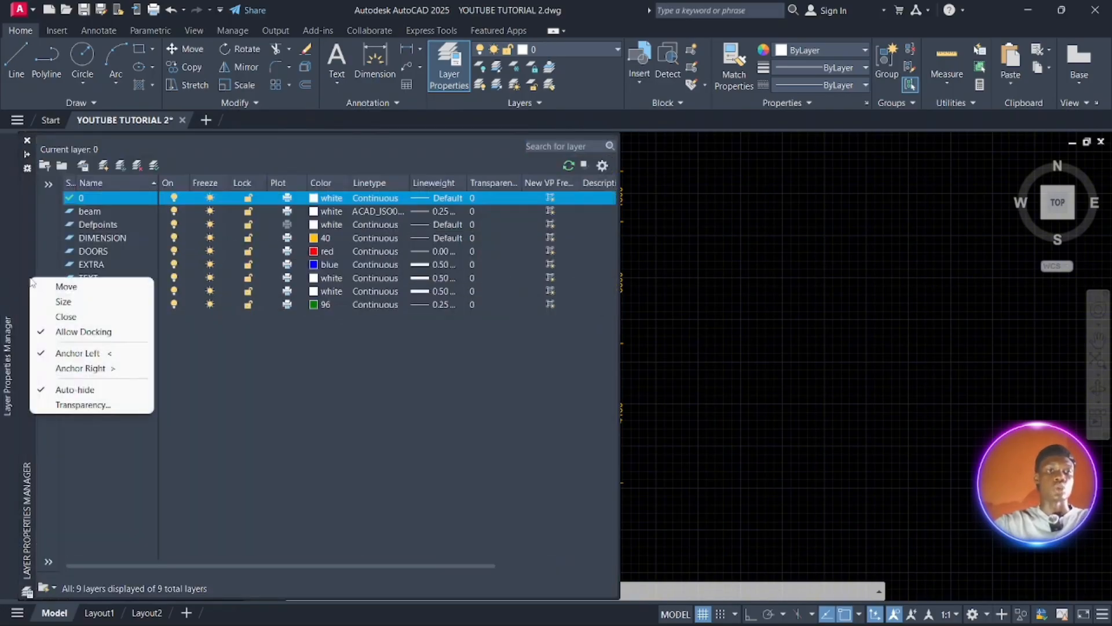
{"action": "right_click", "coordinate": [26, 263]}
{"action": "right_click", "coordinate": [26, 263]}
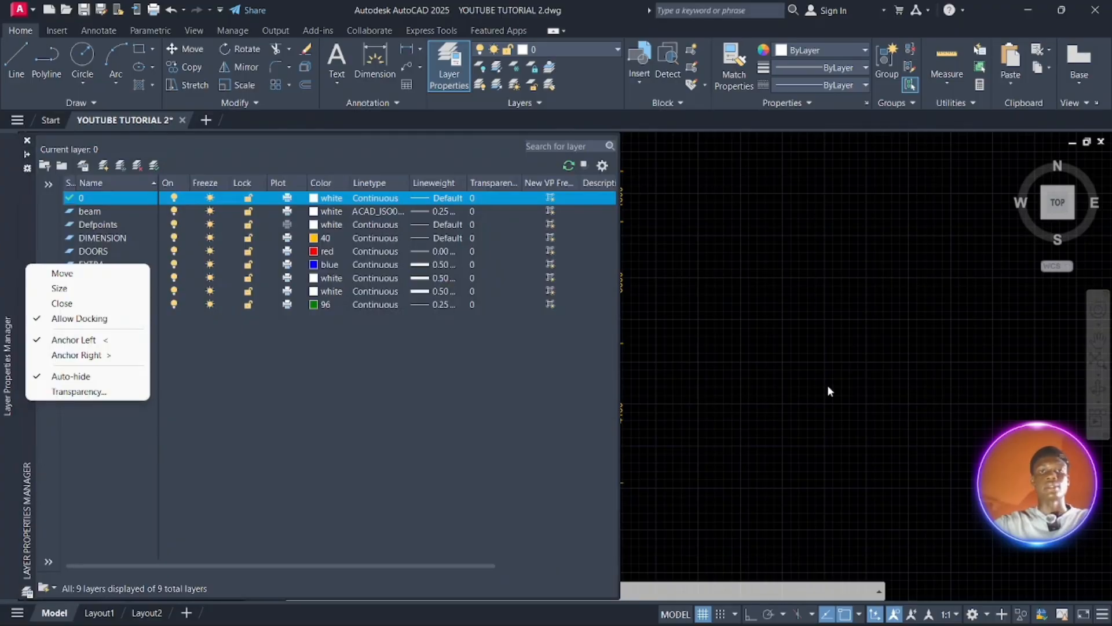
{"action": "left_click", "coordinate": [963, 399]}
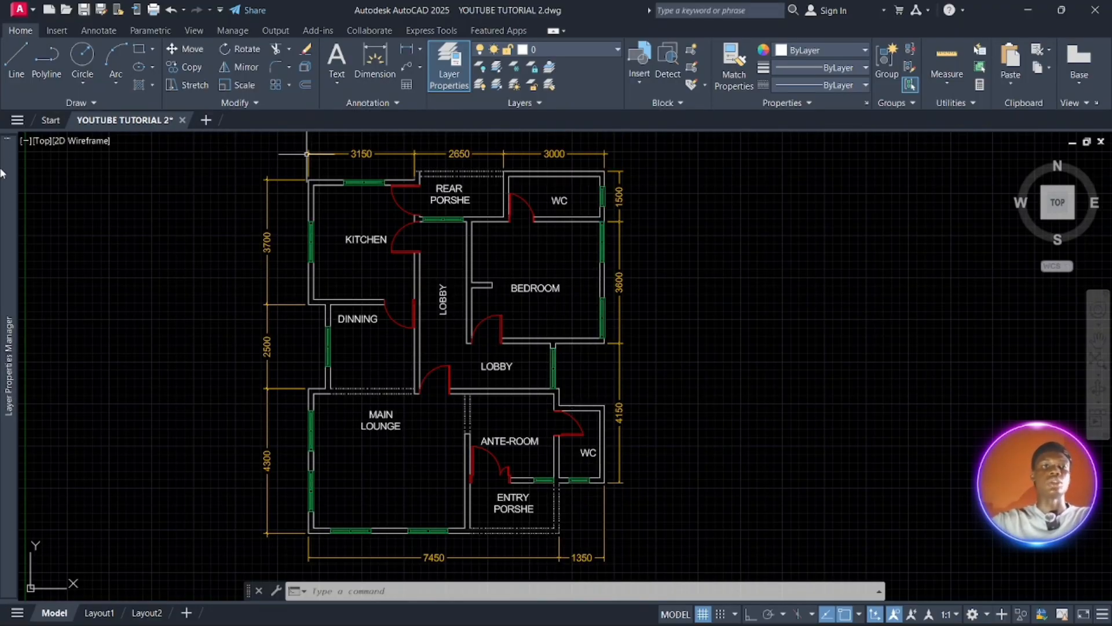
Add a new layer with its default name and close the Layer Properties Manager.
{"action": "mouse_move", "coordinate": [7, 174]}
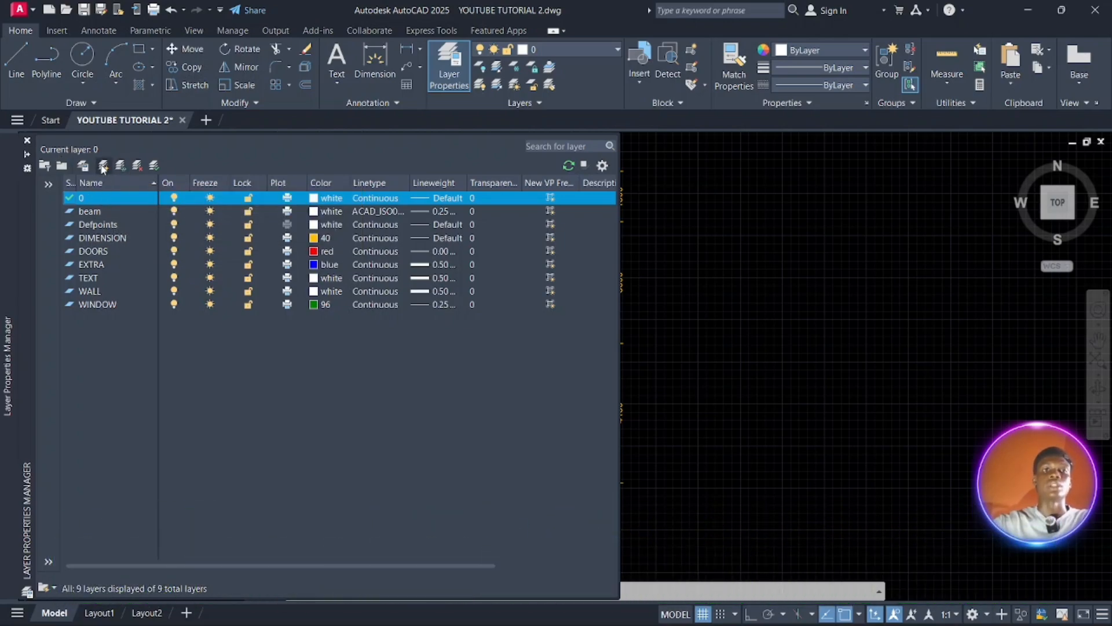
{"action": "left_click", "coordinate": [103, 167]}
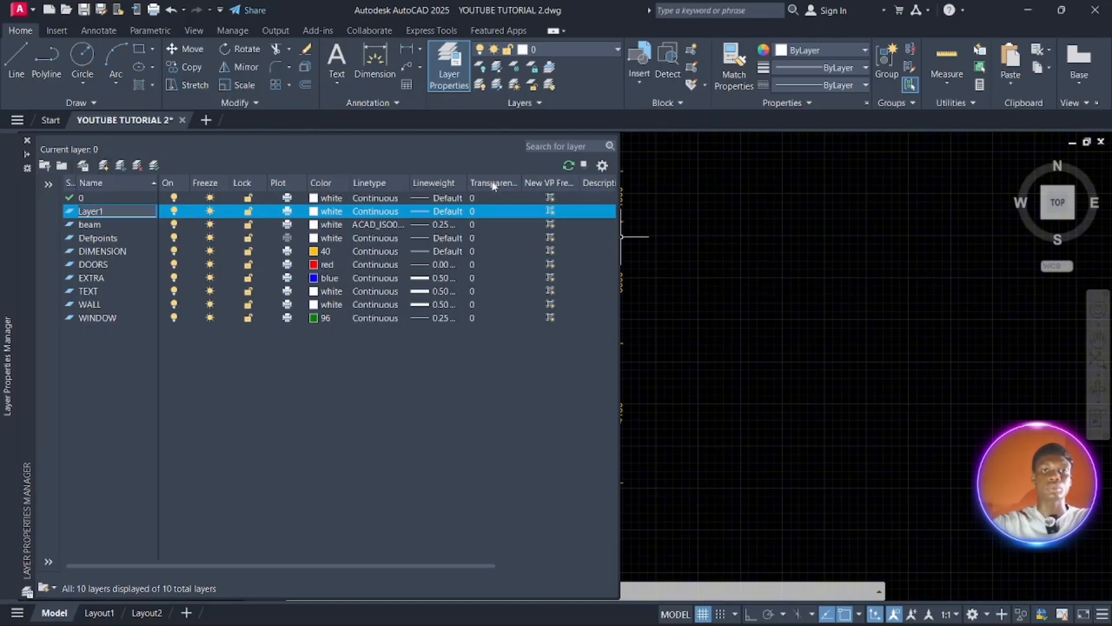
{"action": "left_click", "coordinate": [463, 85]}
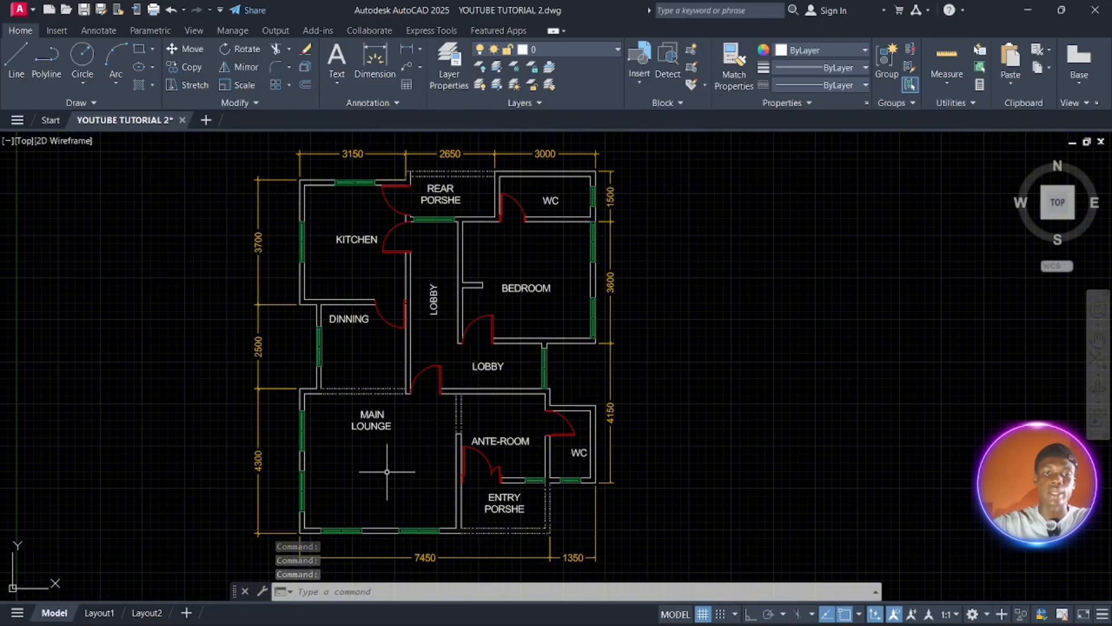
Reopen the Layer Properties Manager and create a new layer named DINING TABLE.
{"action": "scroll", "coordinate": [384, 467], "scroll_direction": "up", "scroll_amount": 3}
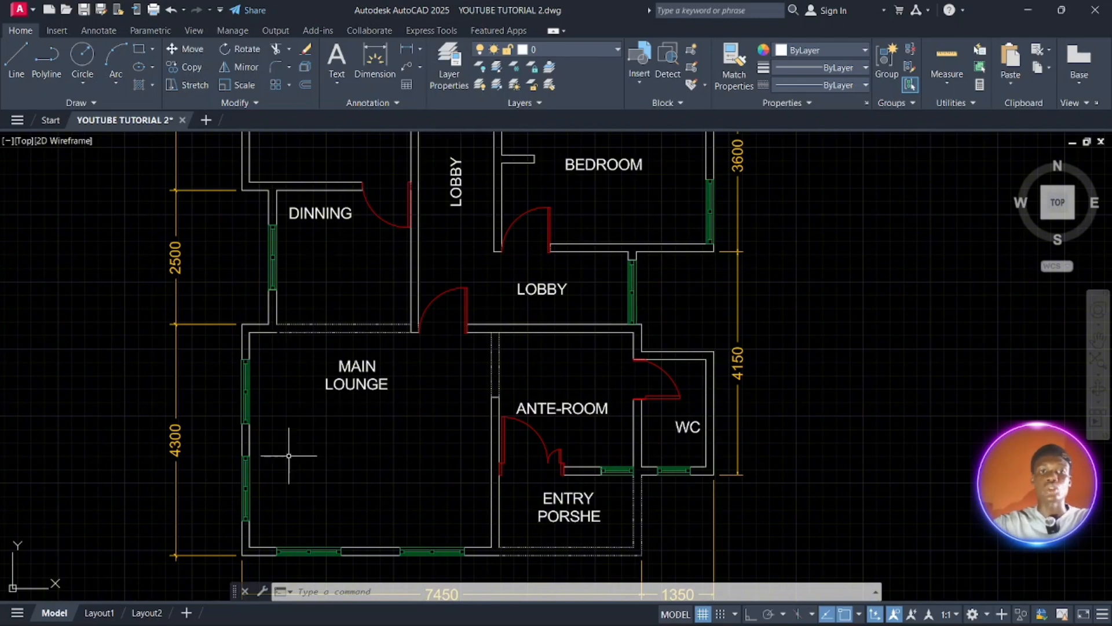
{"action": "left_click", "coordinate": [450, 69]}
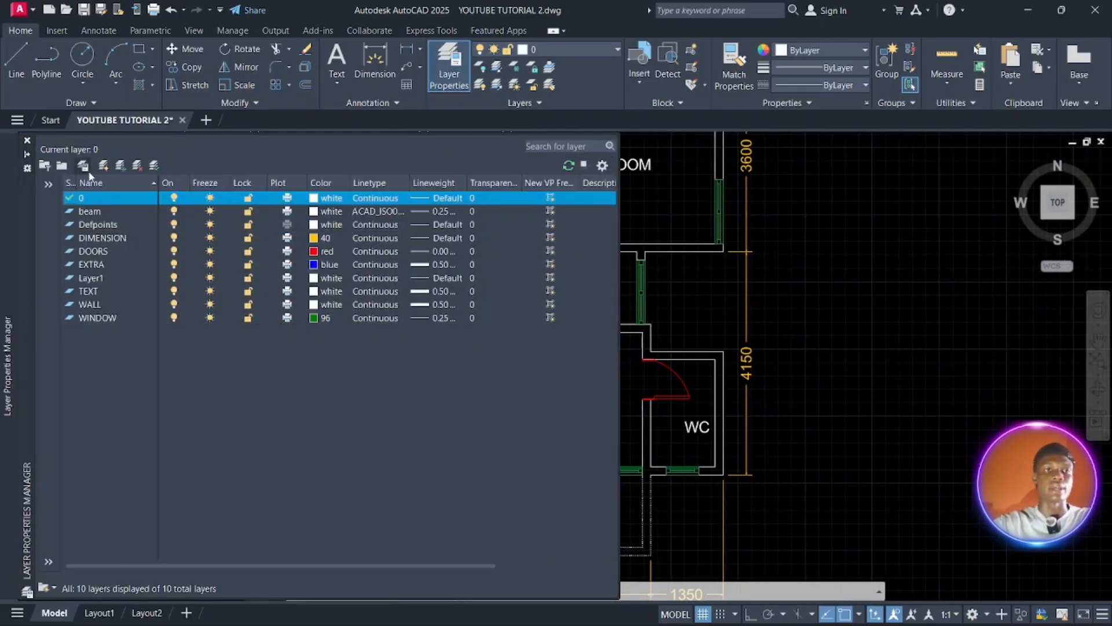
{"action": "left_click", "coordinate": [104, 166]}
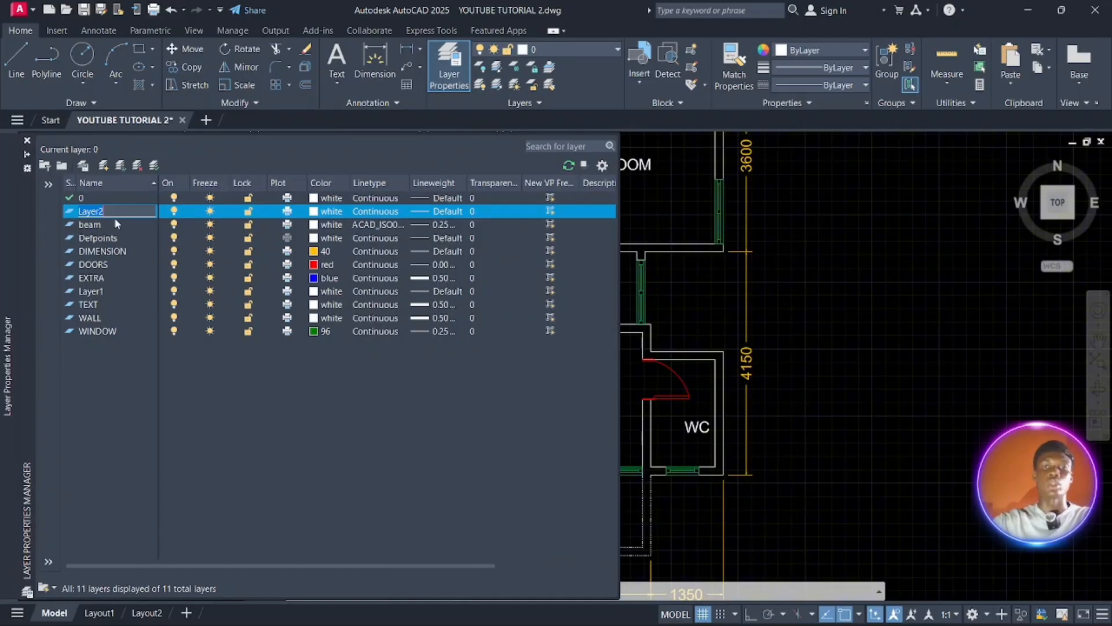
{"action": "key", "text": "BackSpace"}
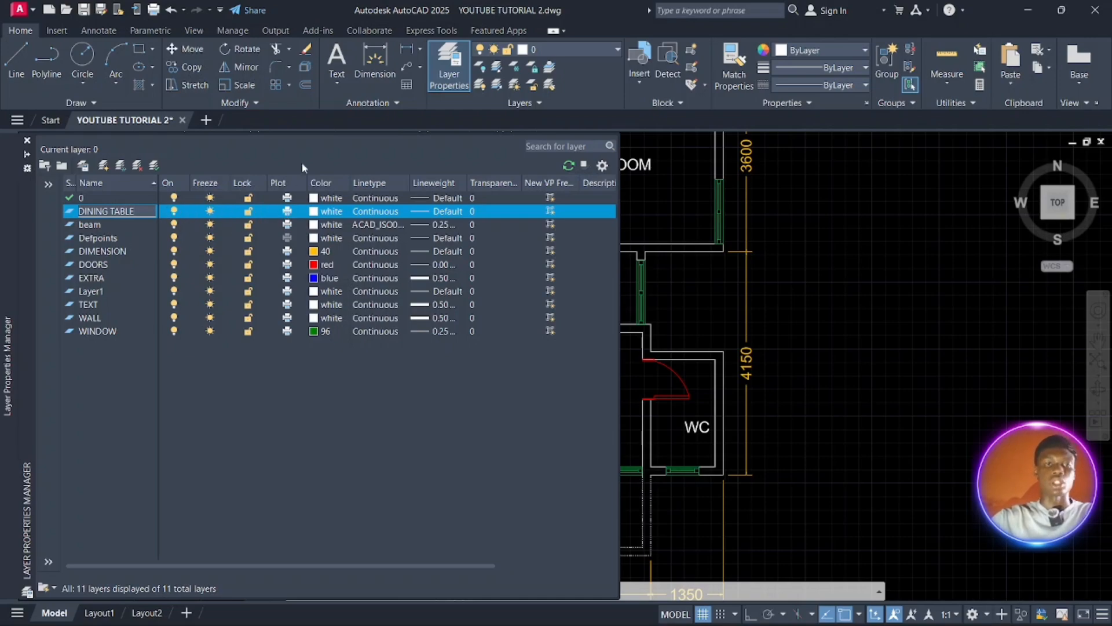
Set the color of the DINING TABLE layer to yellow.
{"action": "left_click", "coordinate": [313, 211]}
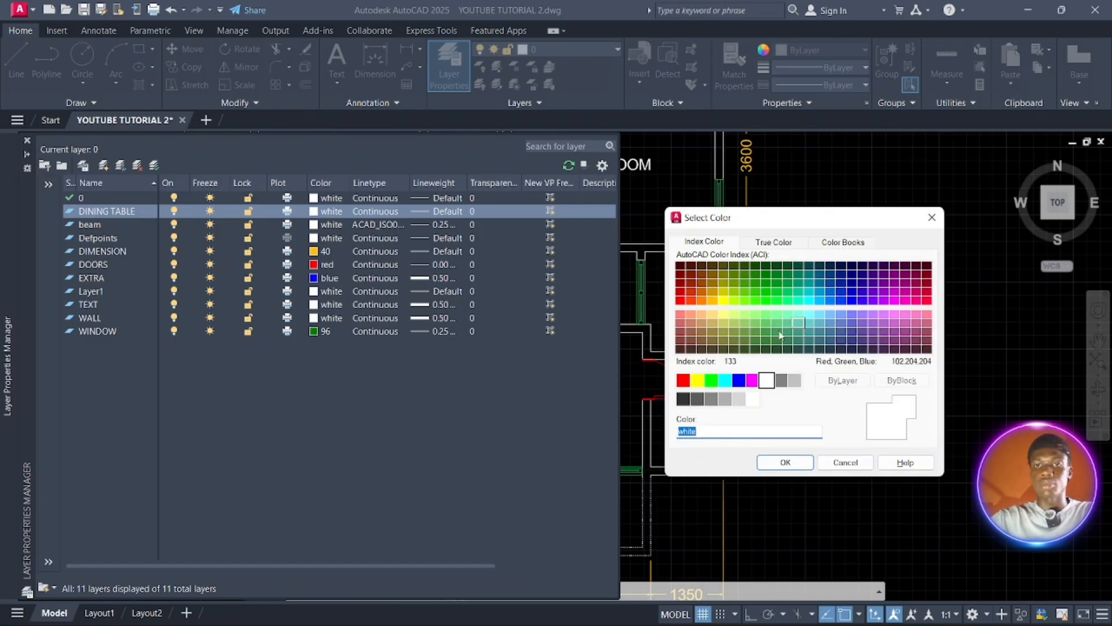
{"action": "left_click", "coordinate": [695, 380]}
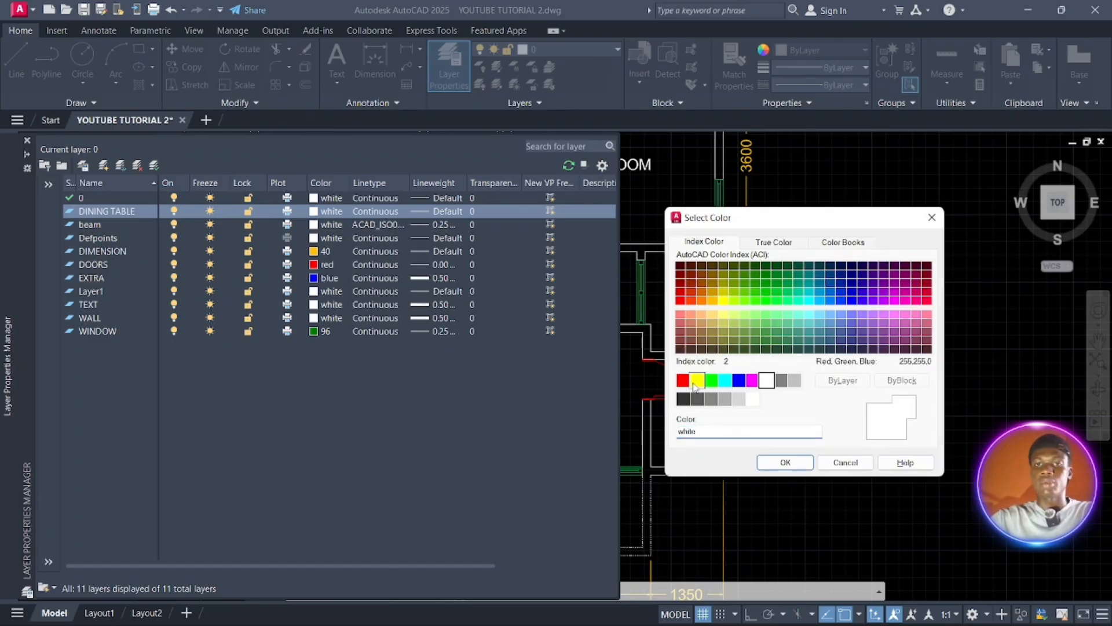
{"action": "left_click", "coordinate": [786, 462]}
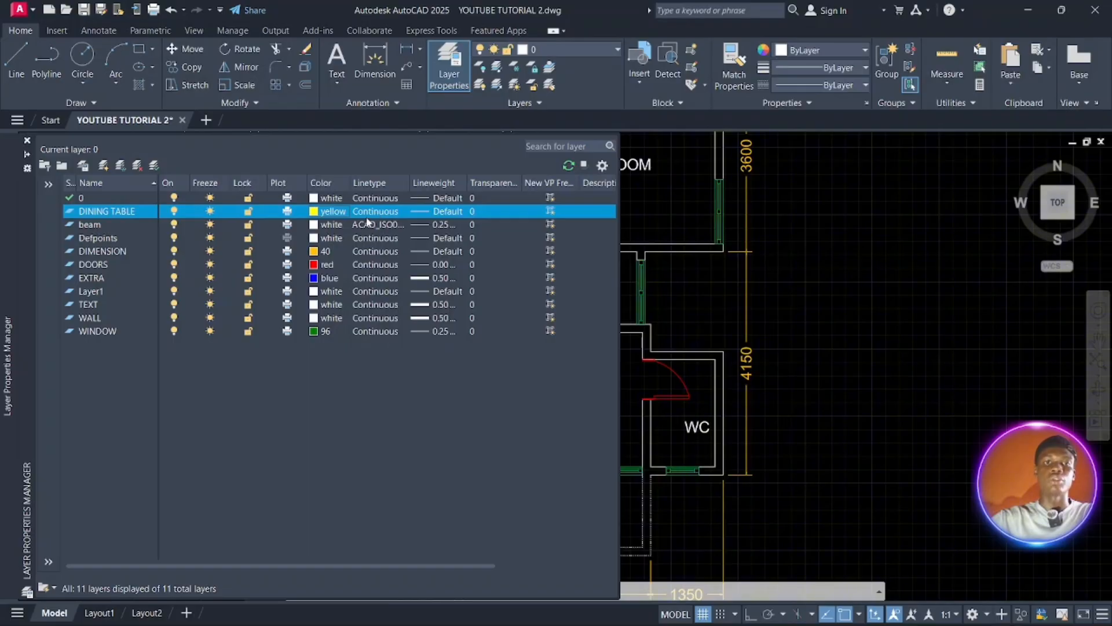
Browse the loadable linetypes, keep Continuous for the DINING TABLE layer, and make that layer current.
{"action": "left_click", "coordinate": [389, 212]}
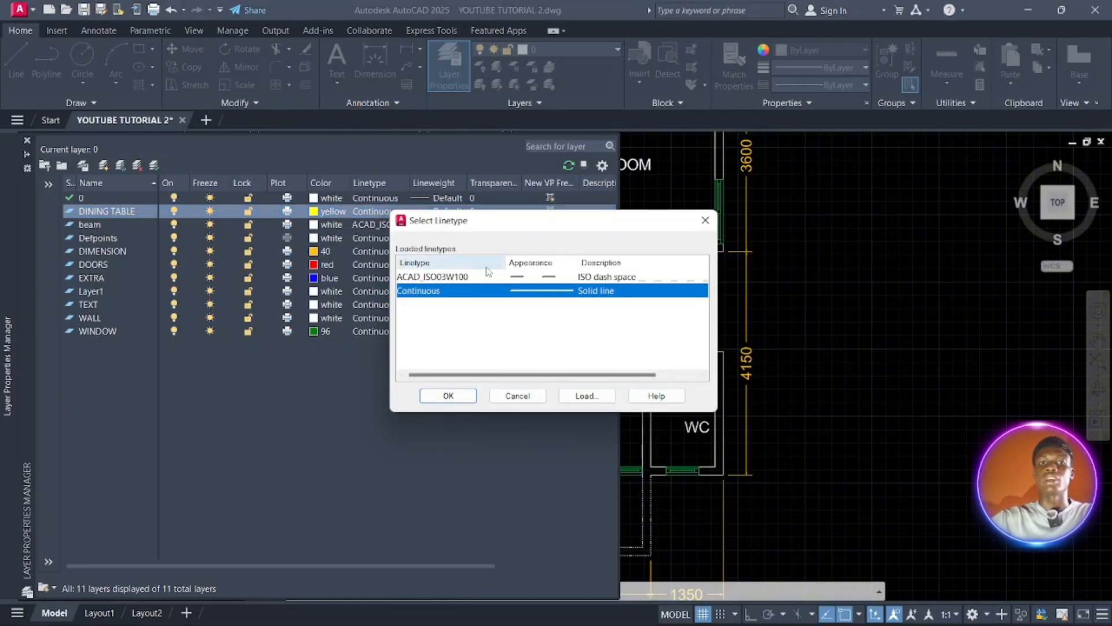
{"action": "left_click", "coordinate": [587, 396]}
{"action": "scroll", "coordinate": [573, 313], "scroll_direction": "down", "scroll_amount": 4}
{"action": "scroll", "coordinate": [573, 313], "scroll_direction": "down", "scroll_amount": 5}
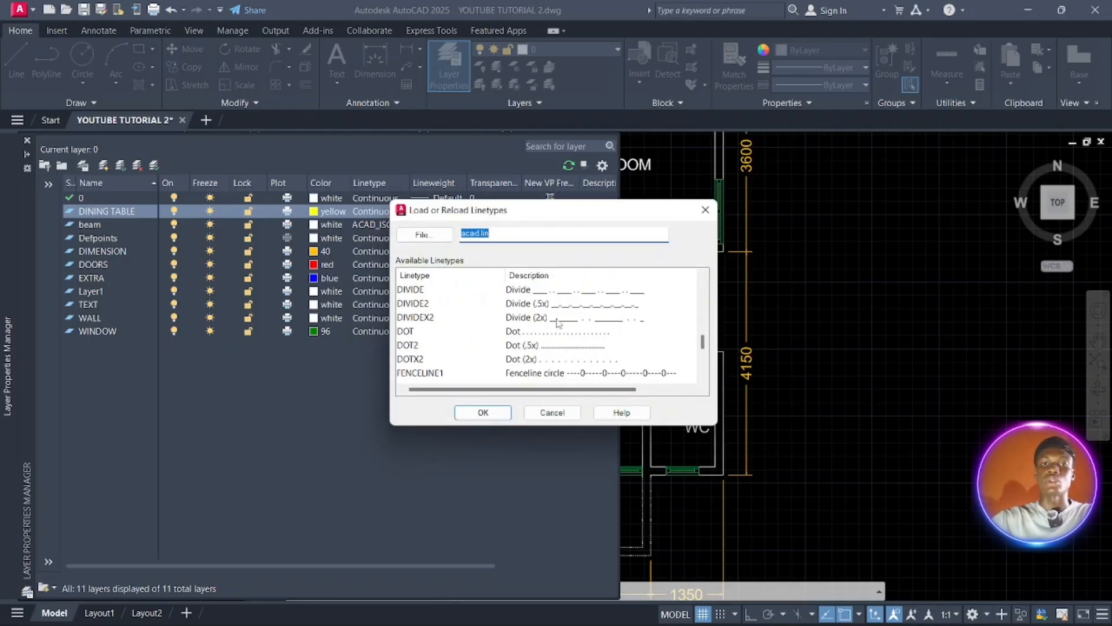
{"action": "scroll", "coordinate": [556, 321], "scroll_direction": "up", "scroll_amount": 9}
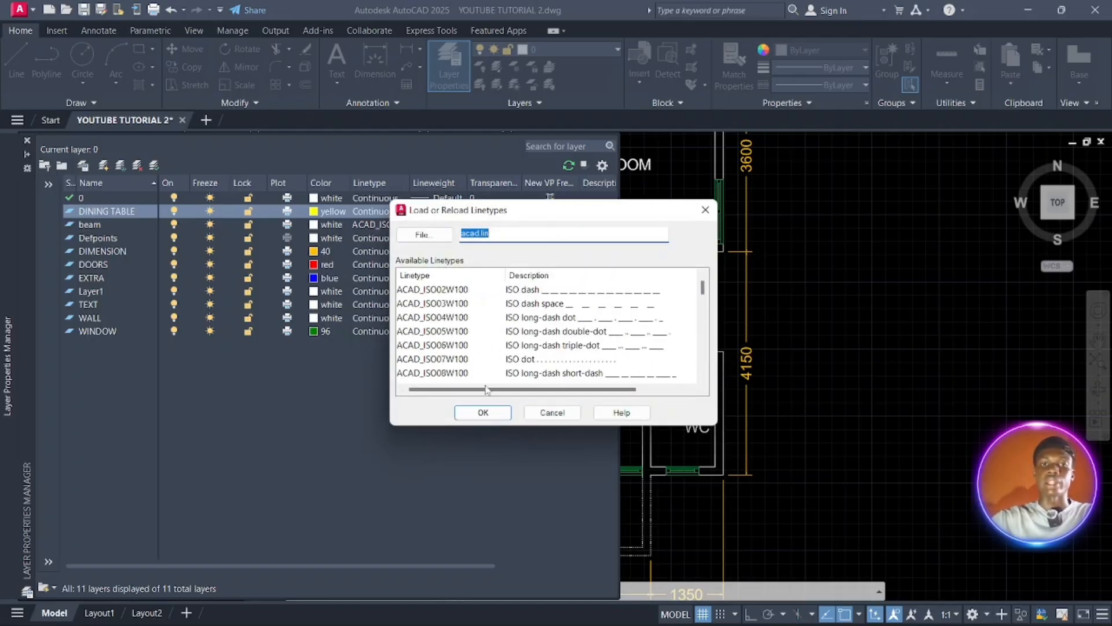
{"action": "left_click", "coordinate": [482, 412]}
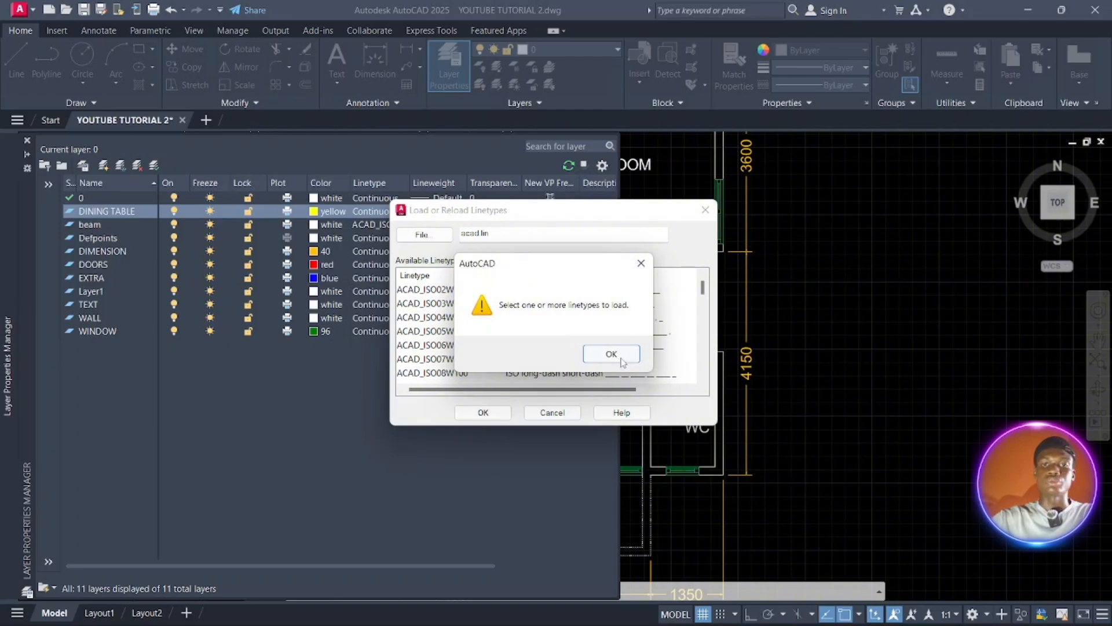
{"action": "left_click", "coordinate": [611, 354]}
{"action": "left_click", "coordinate": [552, 412]}
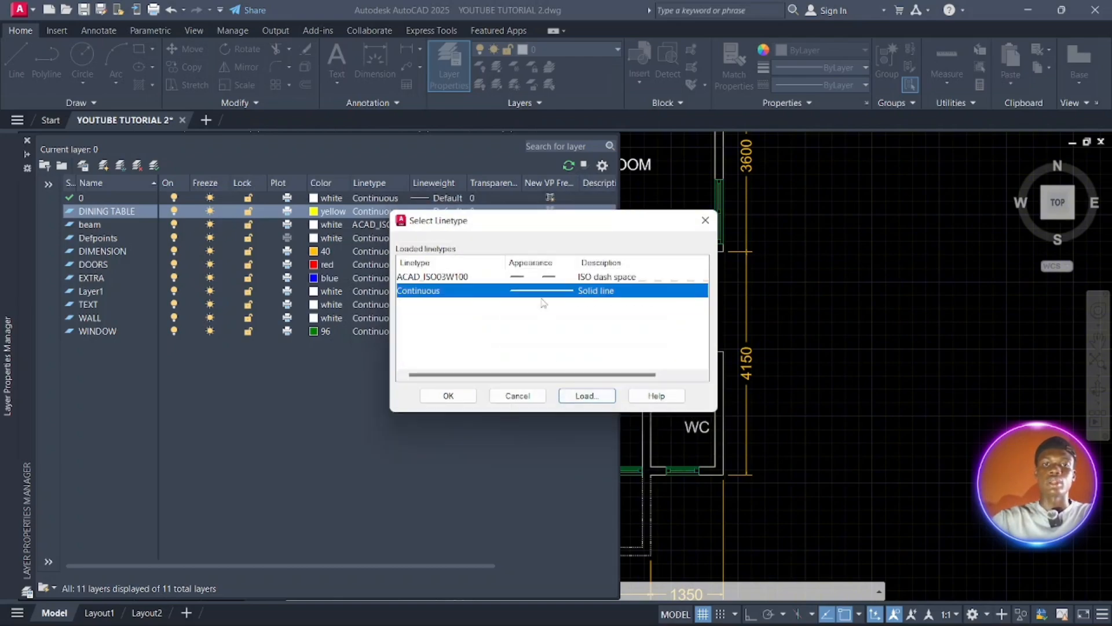
{"action": "left_click", "coordinate": [450, 398]}
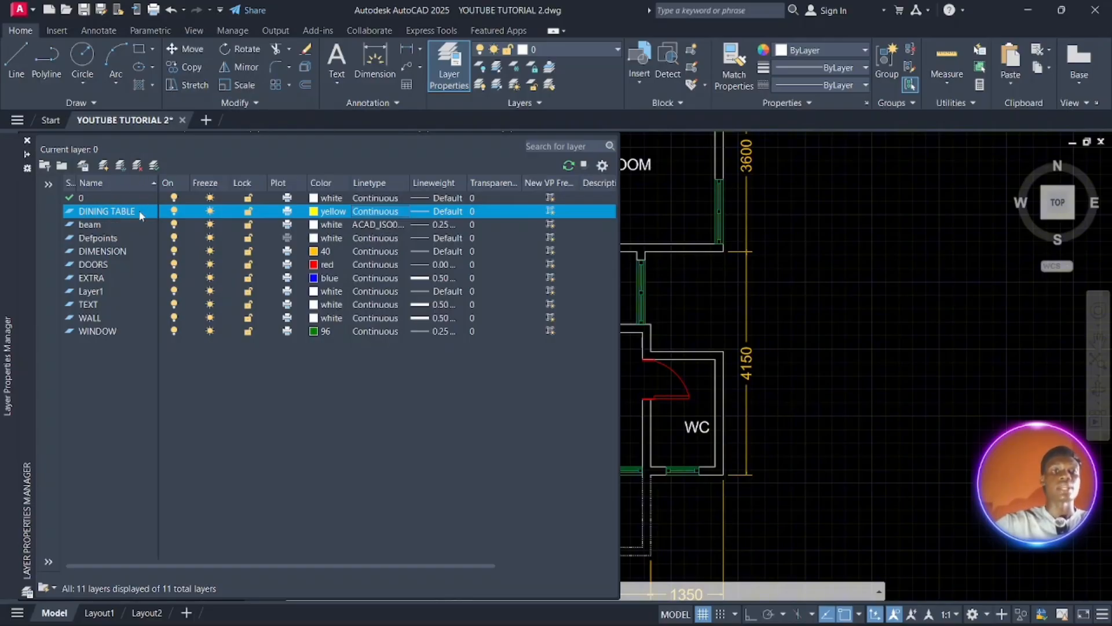
{"action": "left_click", "coordinate": [157, 167]}
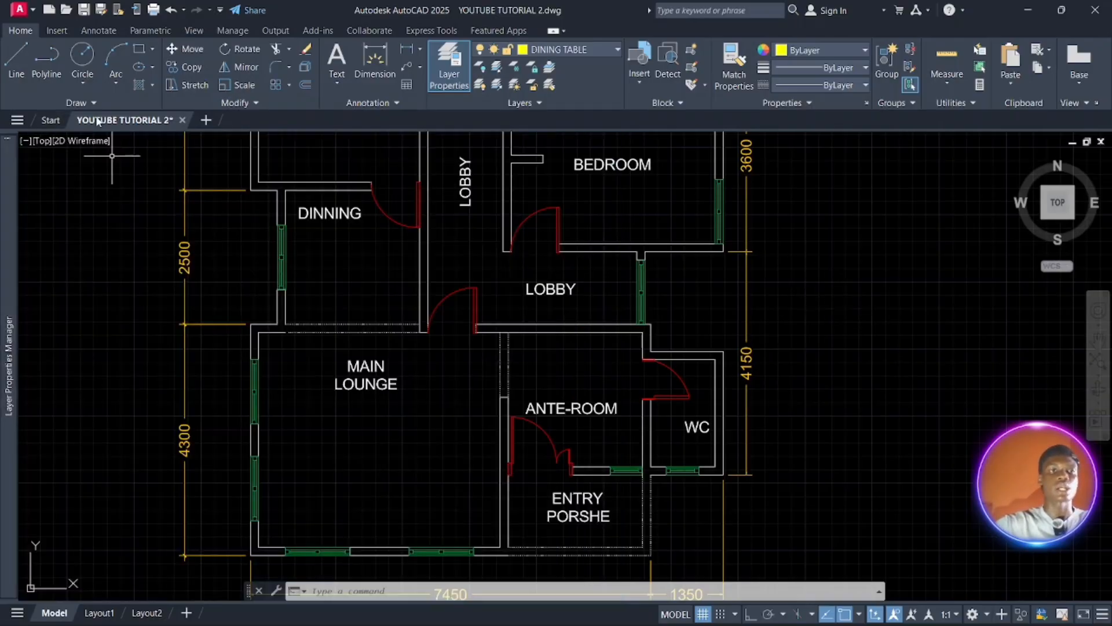
Draw a rectangle about 1900 by 1100 below the MAIN LOUNGE label, check it by selecting it, and clear the selection.
{"action": "left_click", "coordinate": [140, 49]}
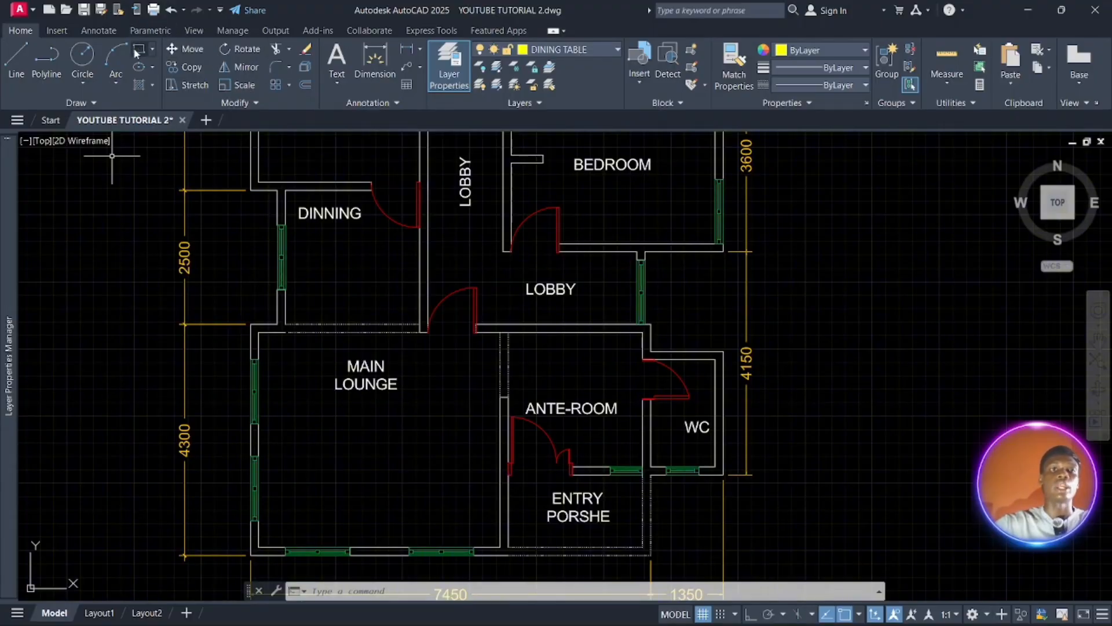
{"action": "left_click", "coordinate": [313, 425]}
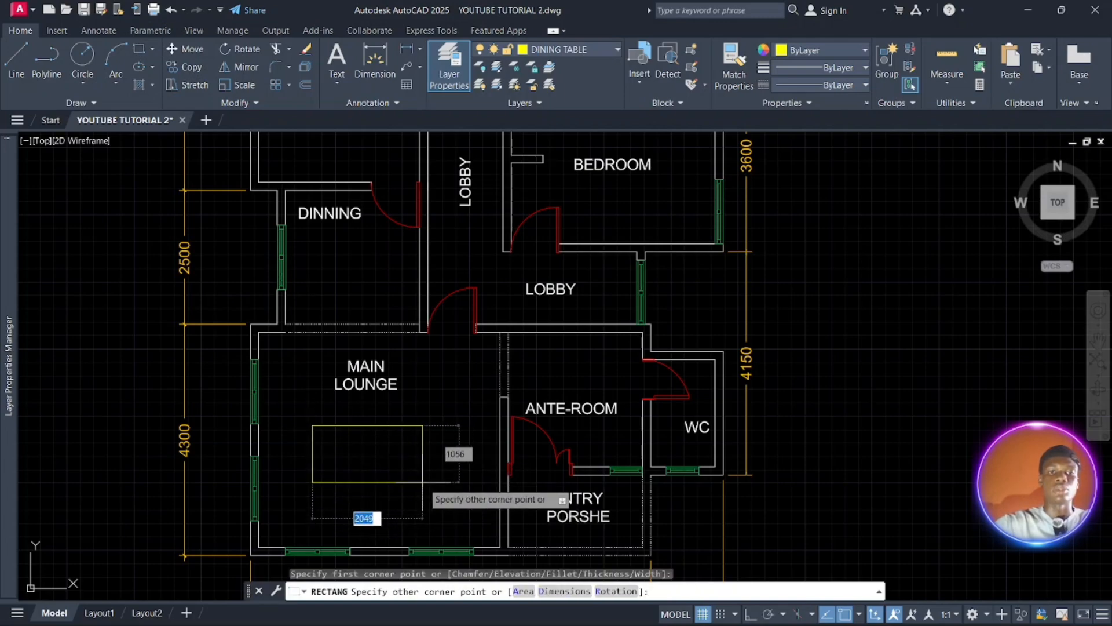
{"action": "left_click", "coordinate": [416, 483]}
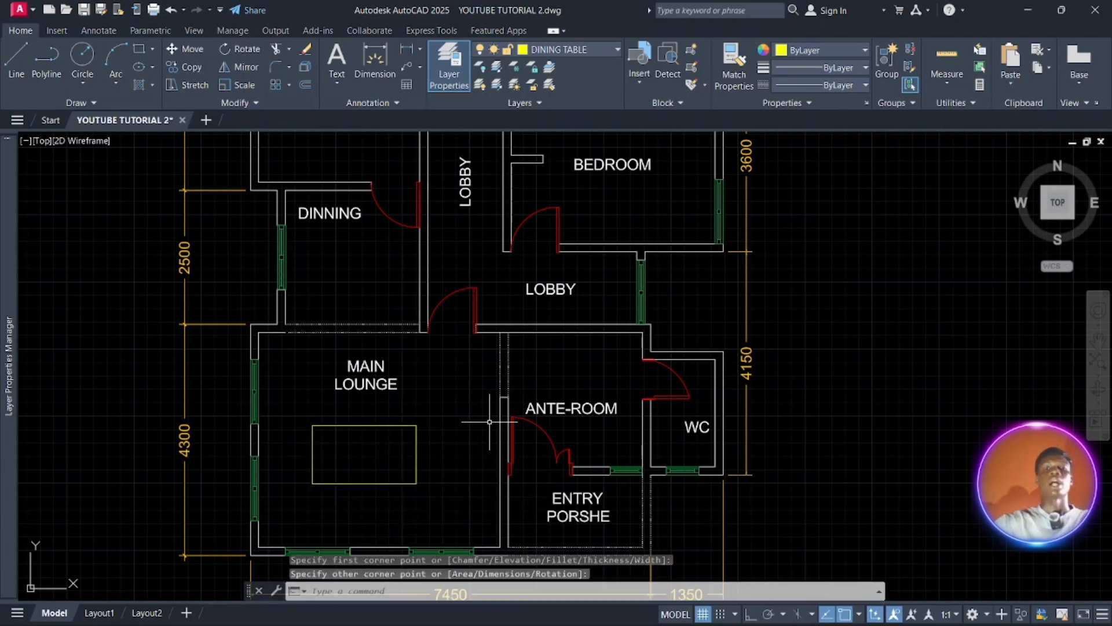
{"action": "scroll", "coordinate": [489, 420], "scroll_direction": "down", "scroll_amount": 2}
{"action": "key", "text": "Escape"}
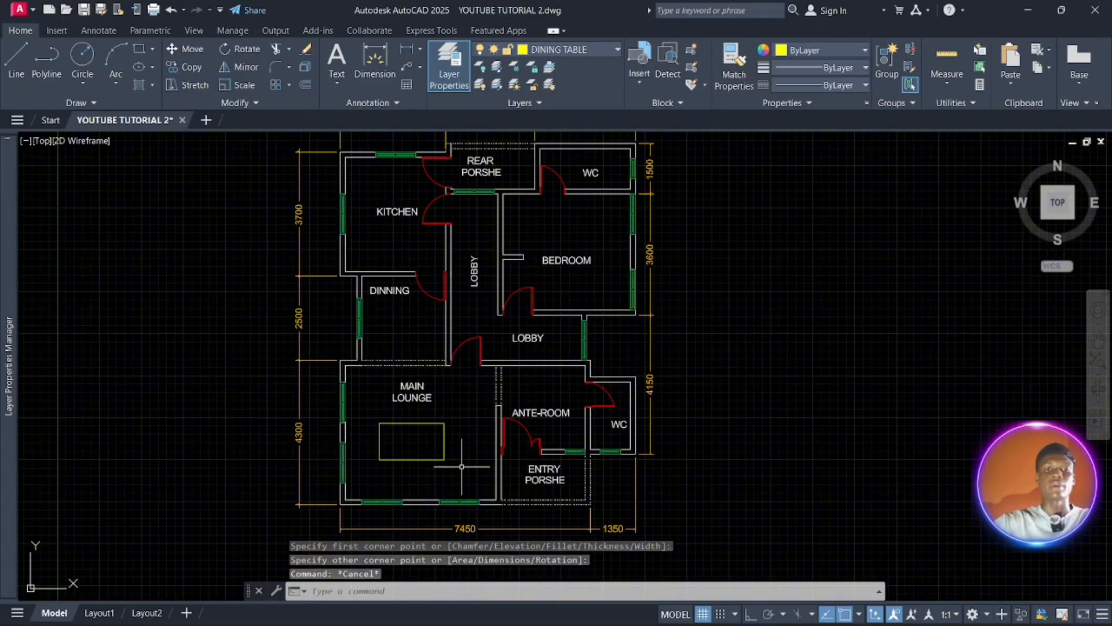
{"action": "left_click", "coordinate": [460, 471]}
{"action": "left_click", "coordinate": [376, 418]}
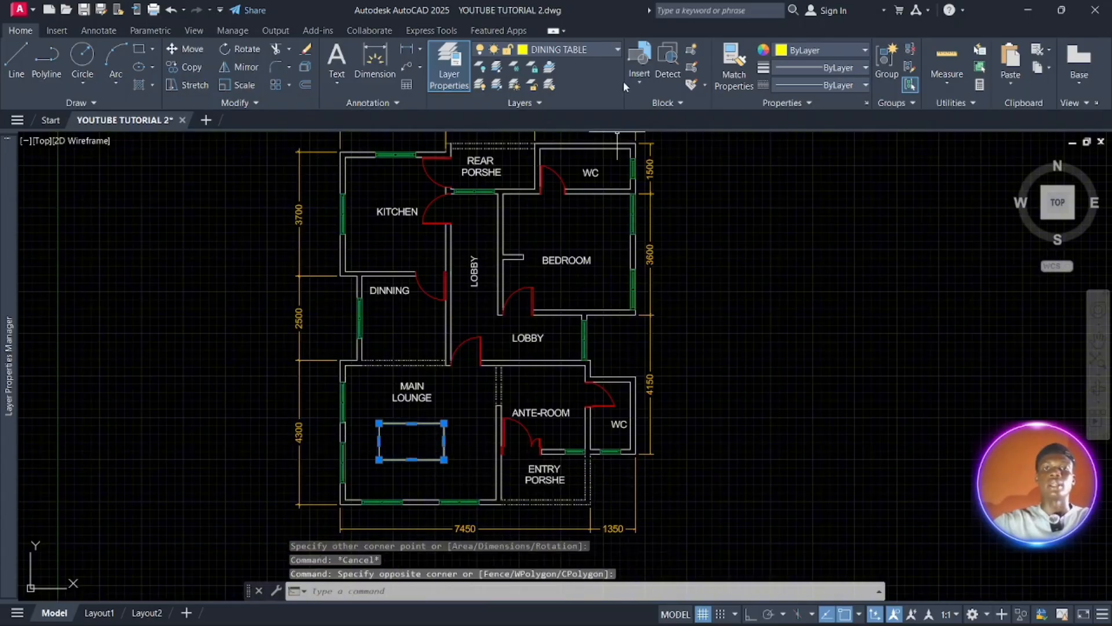
{"action": "left_click", "coordinate": [747, 346]}
{"action": "key", "text": "Escape"}
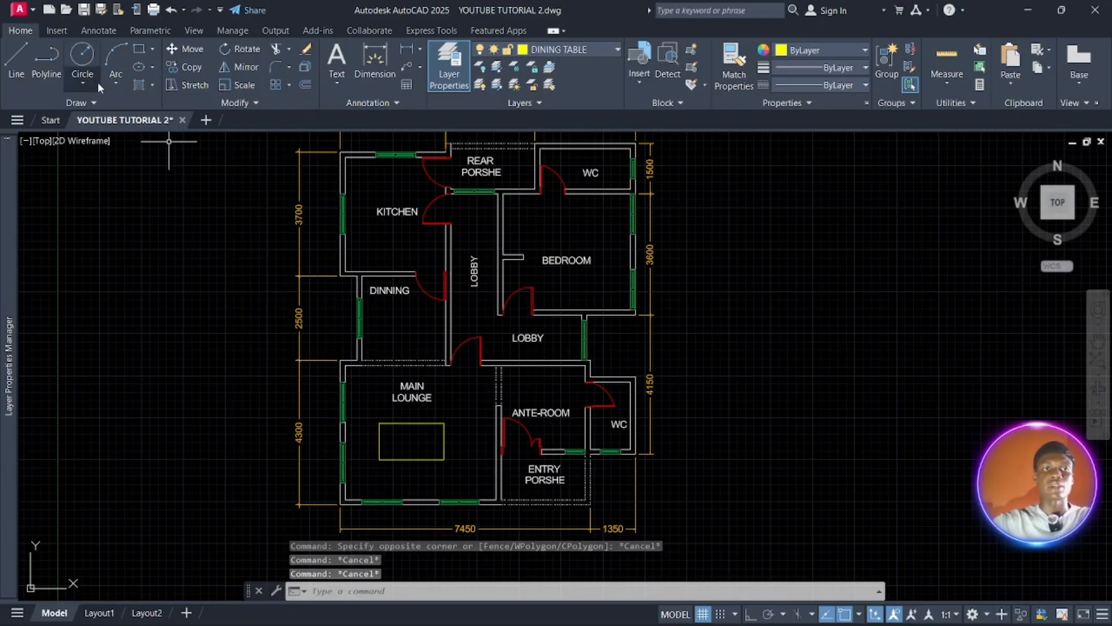
{"action": "left_click", "coordinate": [82, 61]}
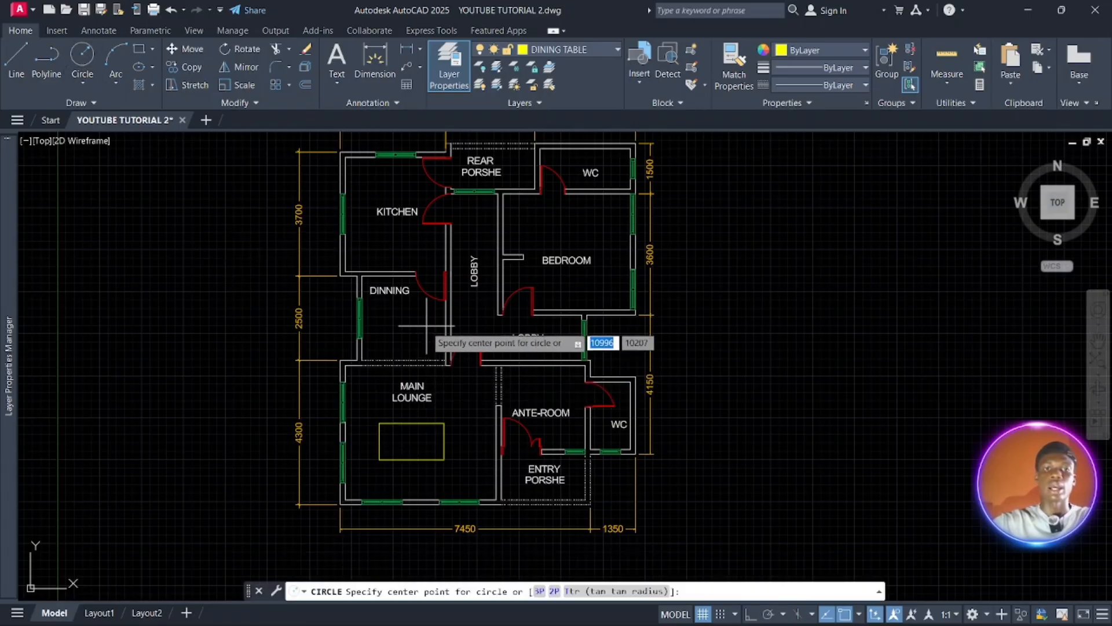
{"action": "key", "text": "Escape"}
{"action": "key", "text": "Escape"}
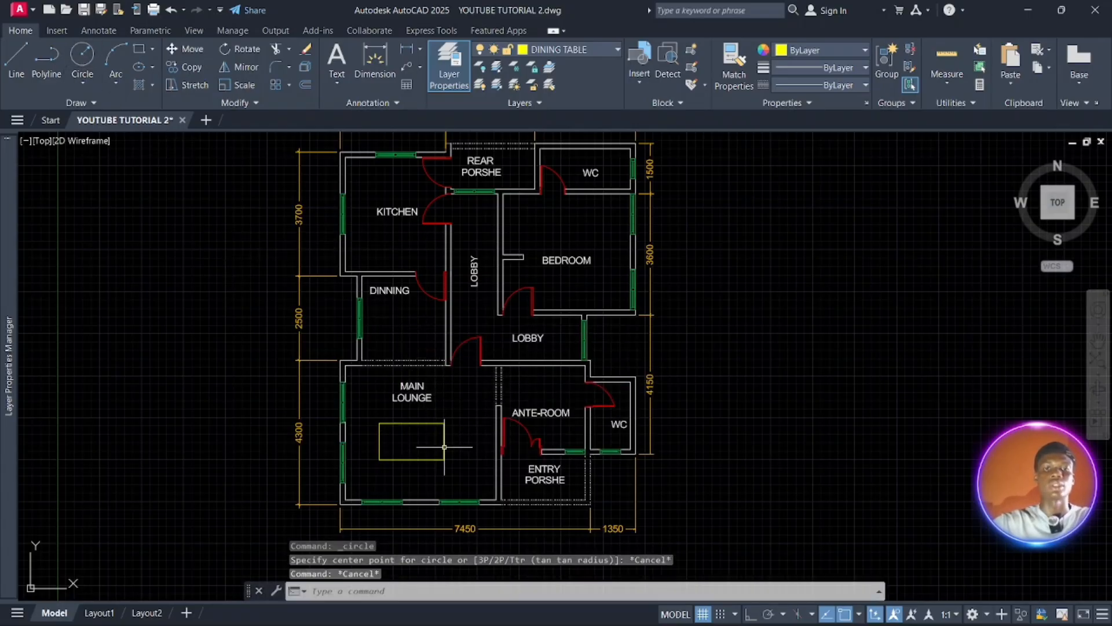
Erase the yellow rectangle in the main lounge.
{"action": "left_click", "coordinate": [450, 455]}
{"action": "left_click", "coordinate": [406, 428]}
{"action": "type", "text": "e"}
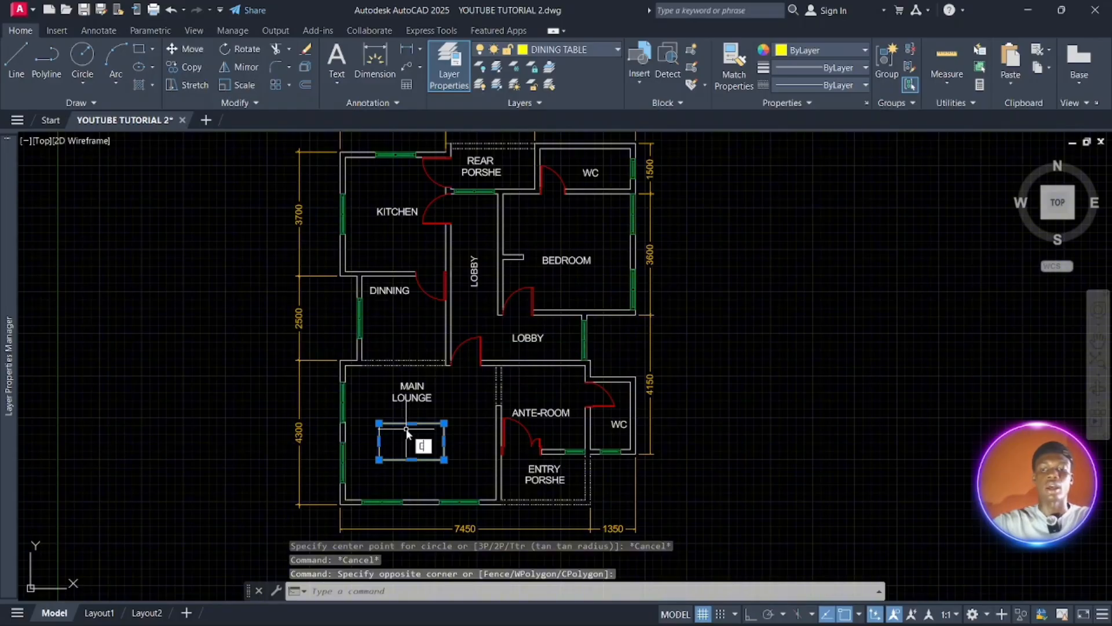
{"action": "key", "text": "Return"}
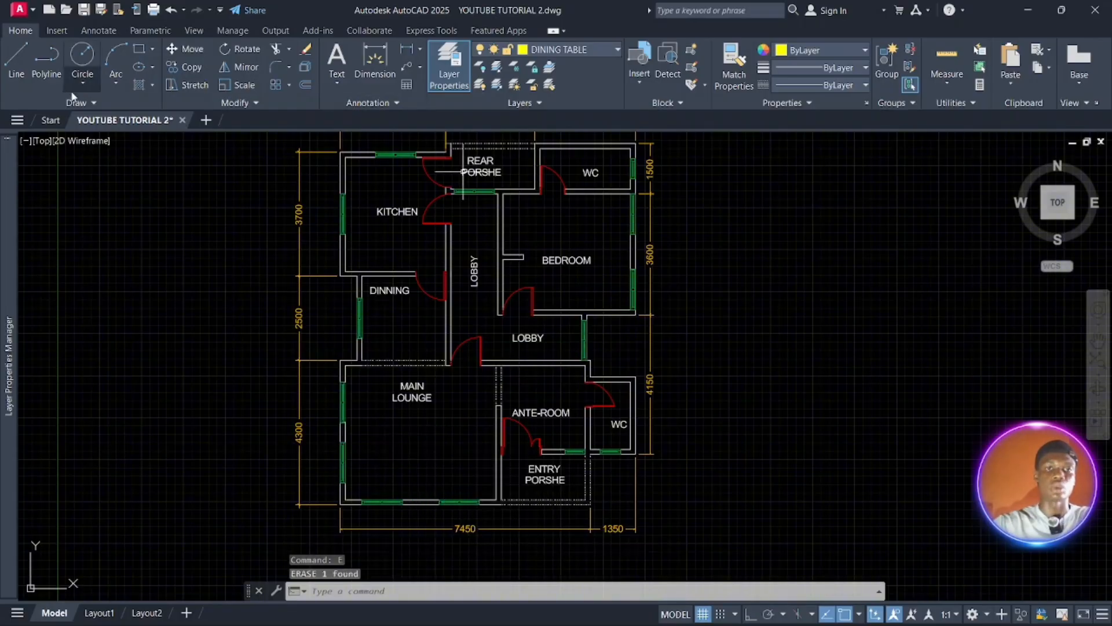
Draw a circle with a radius of about 500 below the DINNING label to represent the dining table.
{"action": "left_click", "coordinate": [84, 53]}
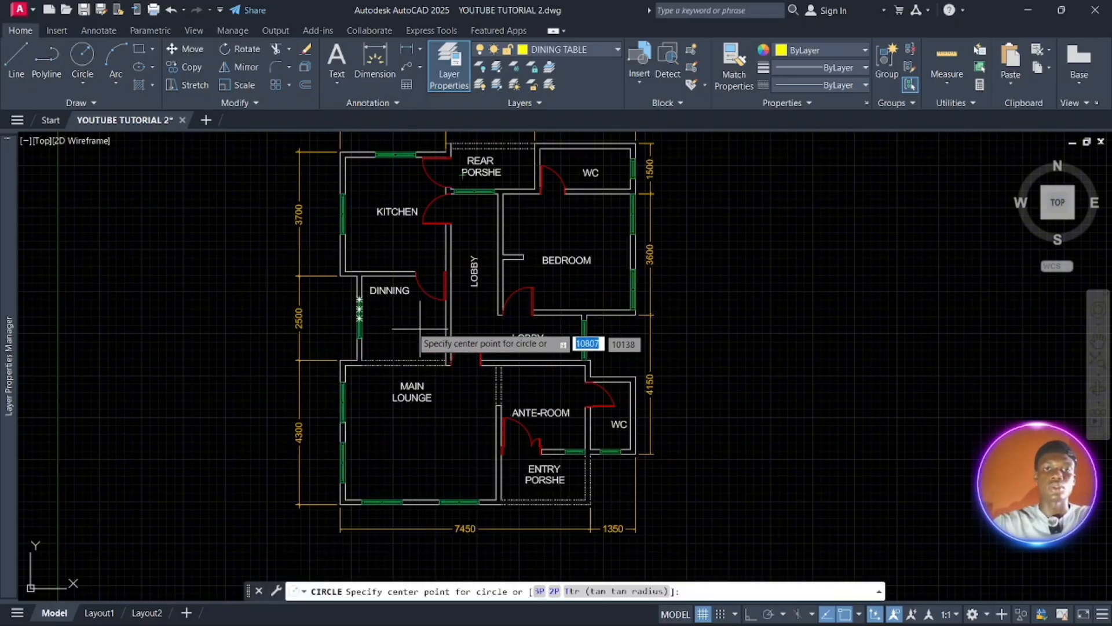
{"action": "left_click", "coordinate": [395, 312]}
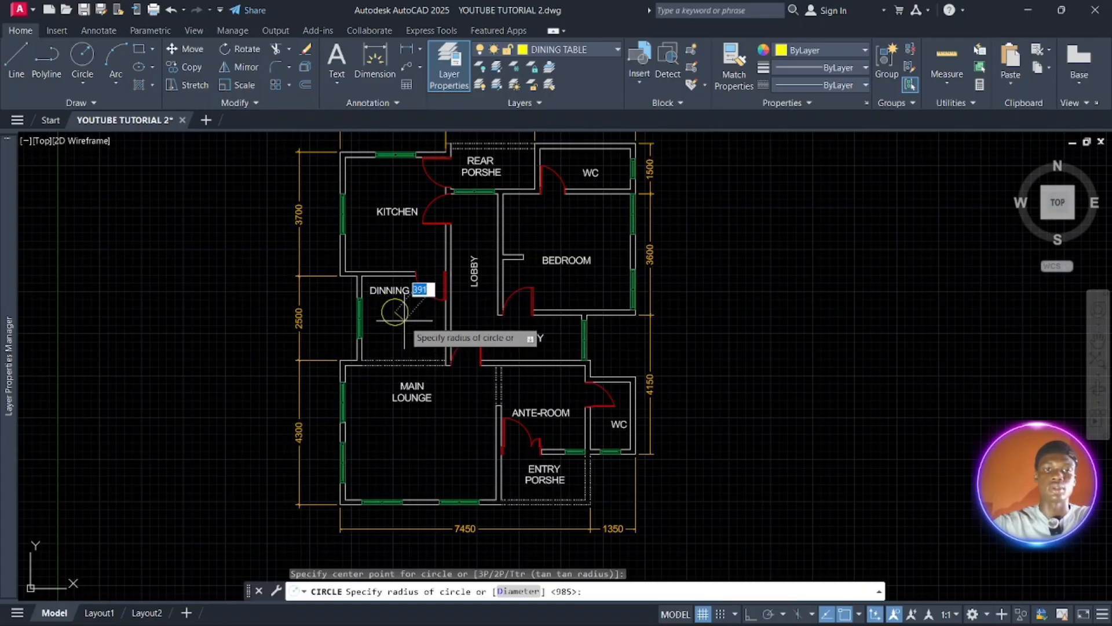
{"action": "left_click", "coordinate": [410, 314]}
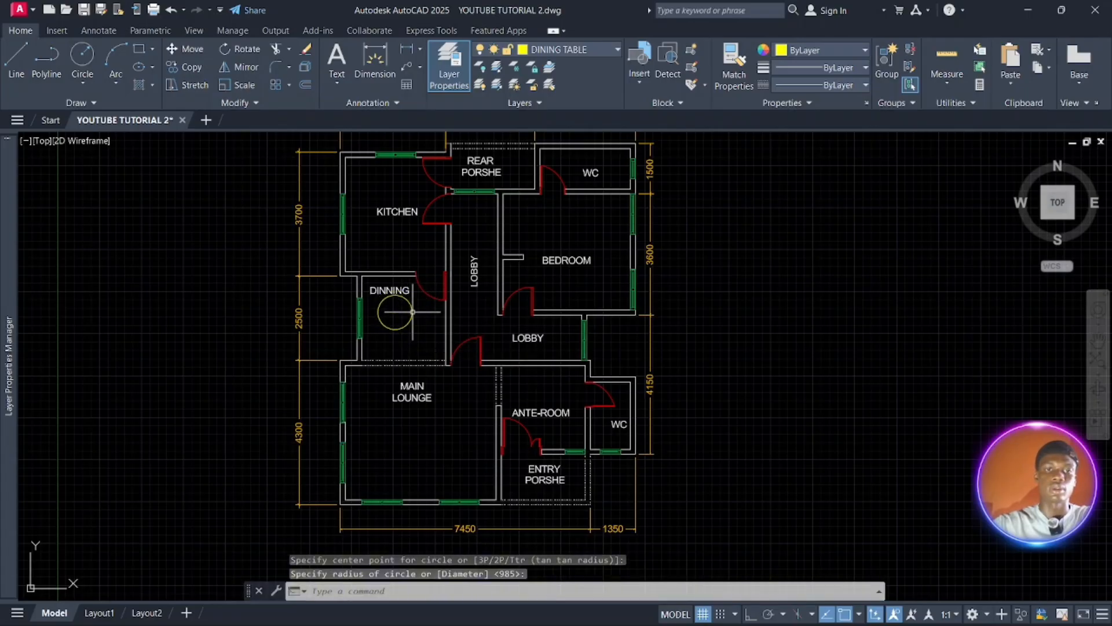
Move the circle about 510 units diagonally, clear of the DINNING label and towards the middle of the room.
{"action": "left_click", "coordinate": [413, 312]}
{"action": "left_click", "coordinate": [406, 312]}
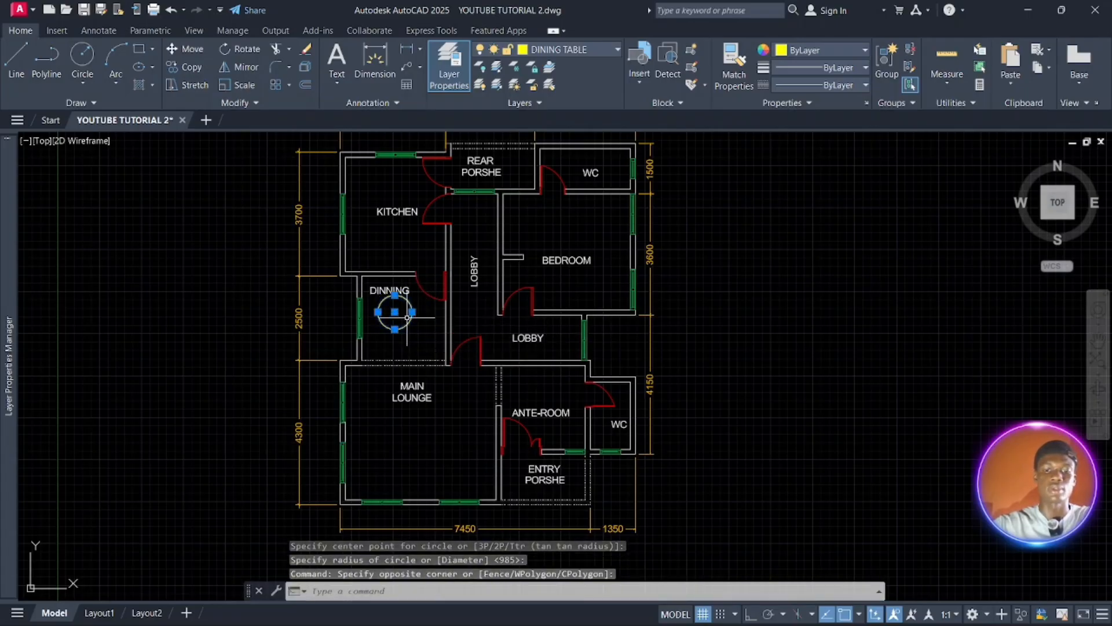
{"action": "key", "text": "Return"}
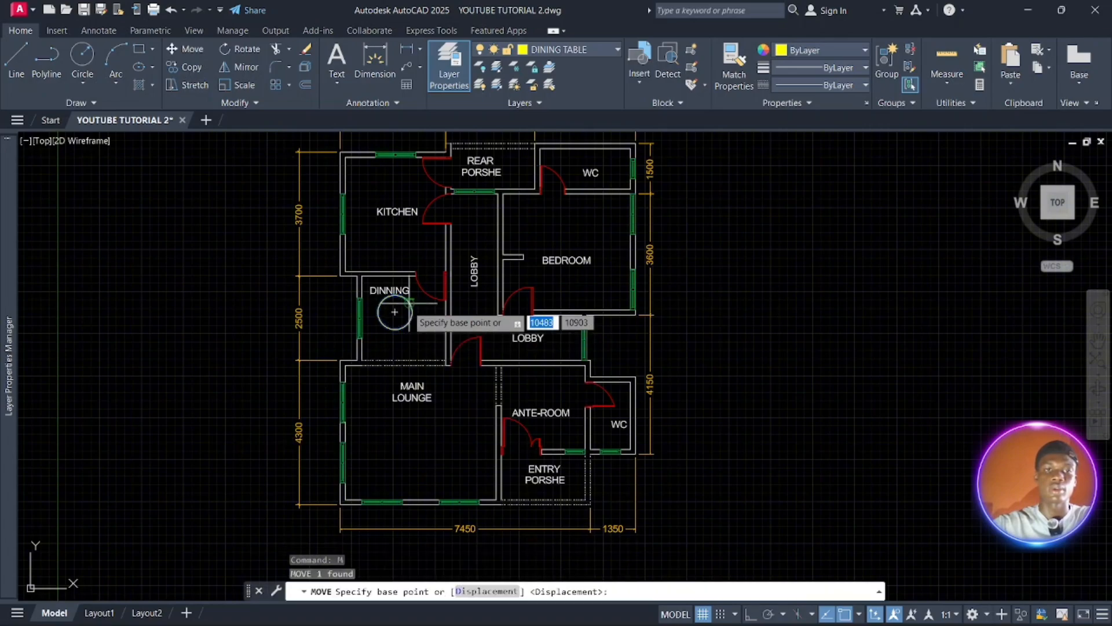
{"action": "left_click", "coordinate": [390, 311]}
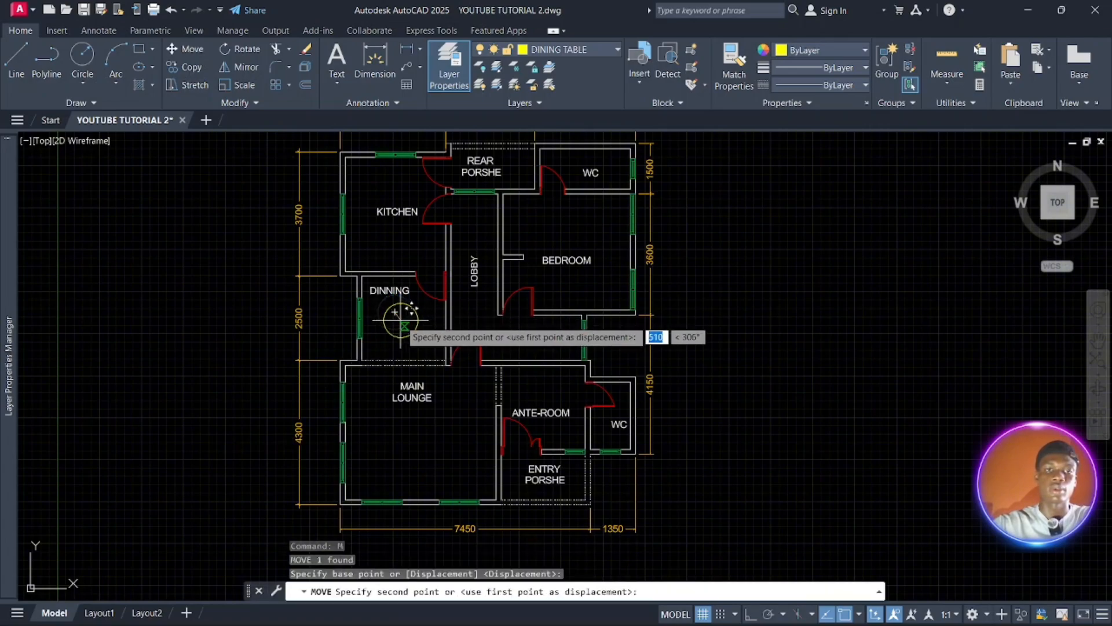
{"action": "left_click", "coordinate": [400, 319]}
{"action": "scroll", "coordinate": [468, 337], "scroll_direction": "up", "scroll_amount": 4}
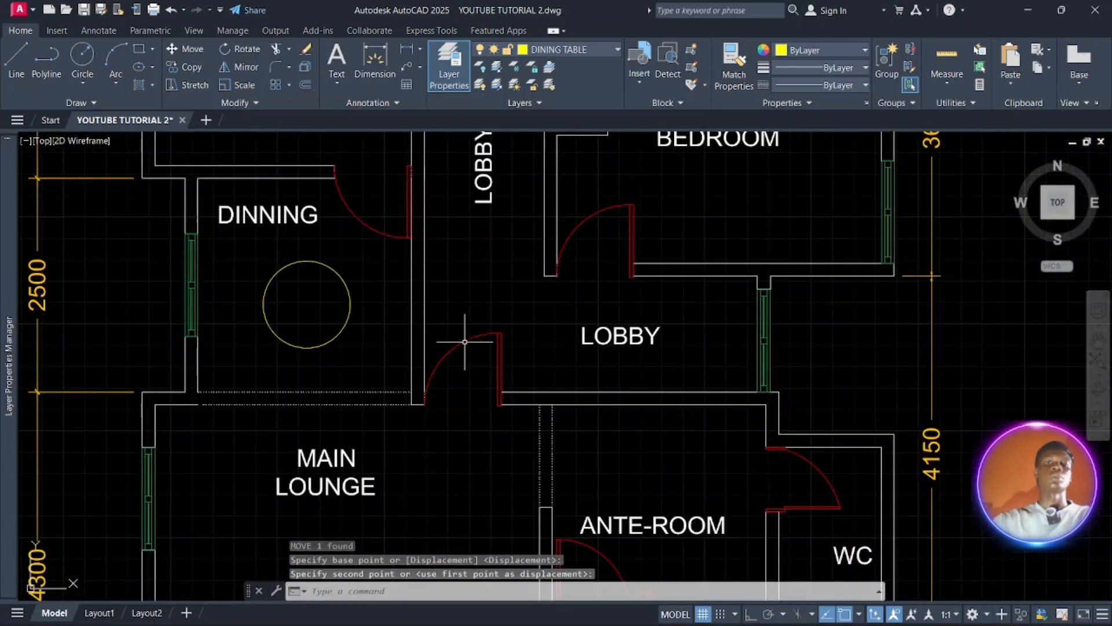
Draw a rectangle about 2270 by 1400 below the MAIN LOUNGE label and leave it deselected.
{"action": "scroll", "coordinate": [444, 310], "scroll_direction": "down", "scroll_amount": 4}
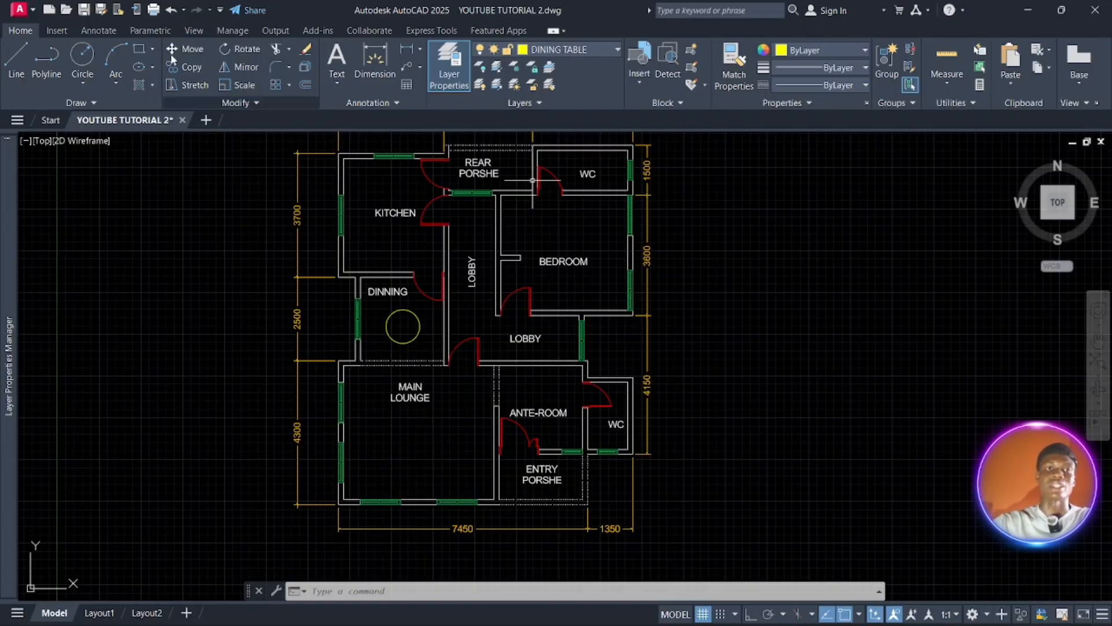
{"action": "left_click", "coordinate": [138, 48]}
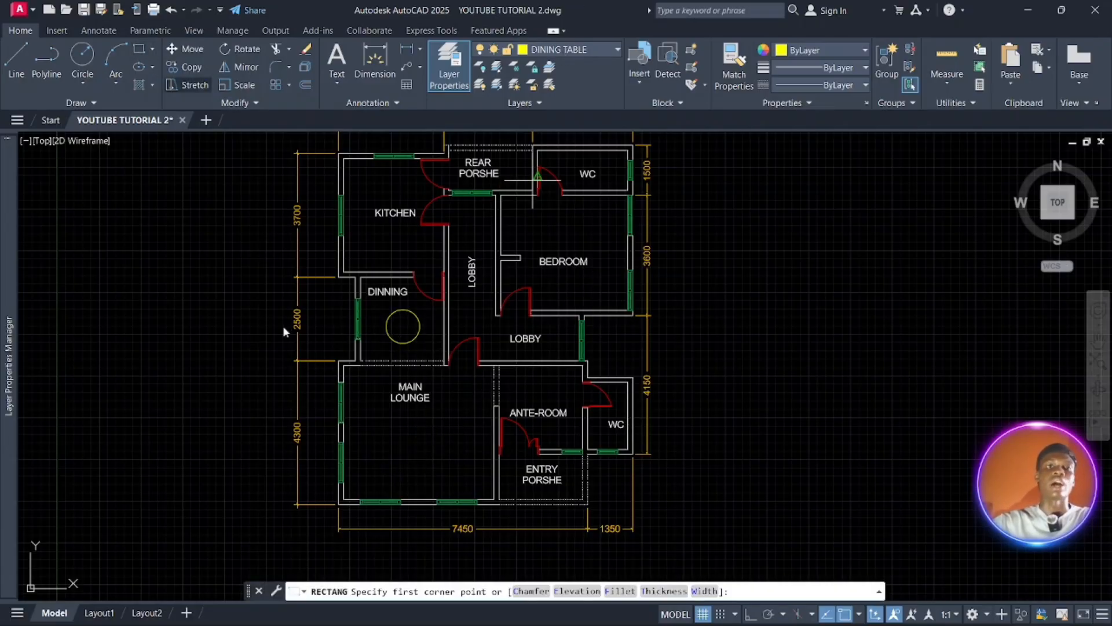
{"action": "left_click", "coordinate": [377, 421]}
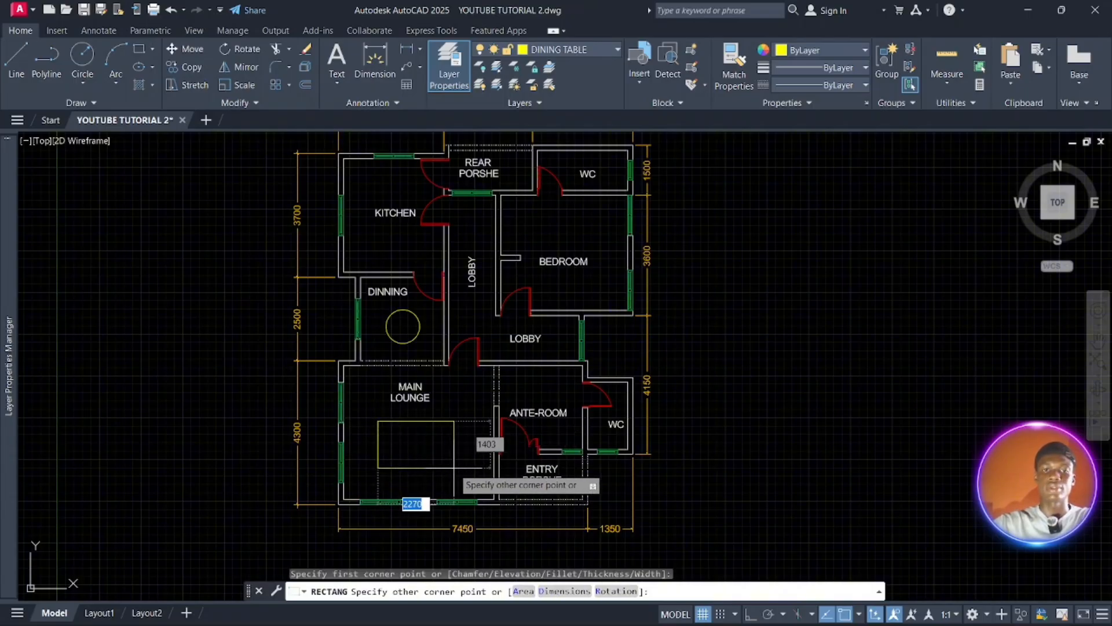
{"action": "left_click", "coordinate": [452, 467]}
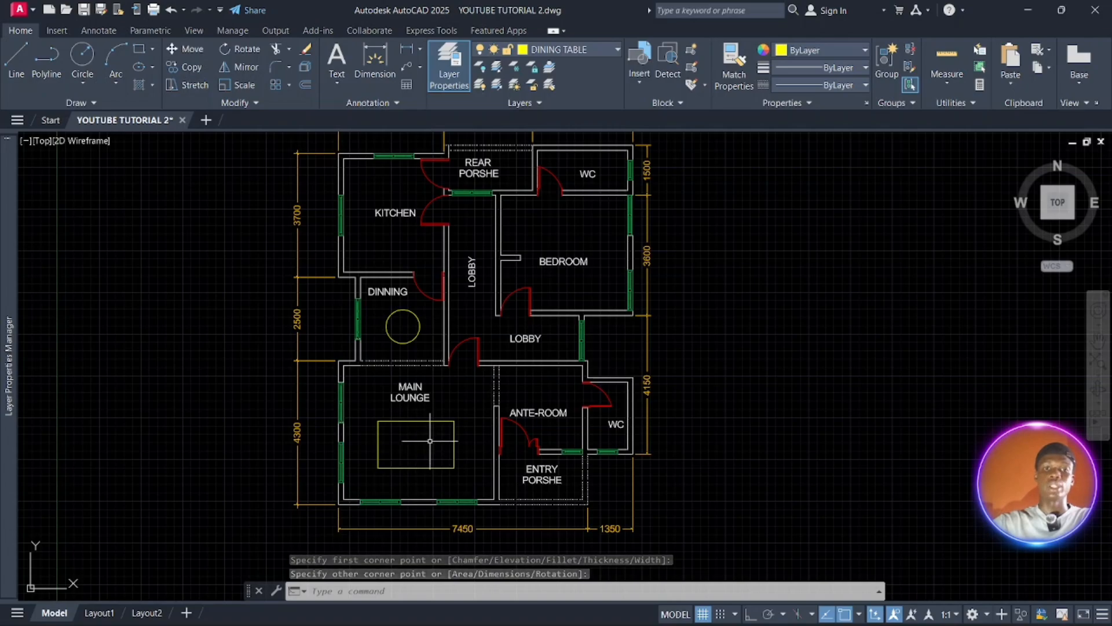
{"action": "left_click", "coordinate": [437, 436]}
{"action": "left_click", "coordinate": [439, 431]}
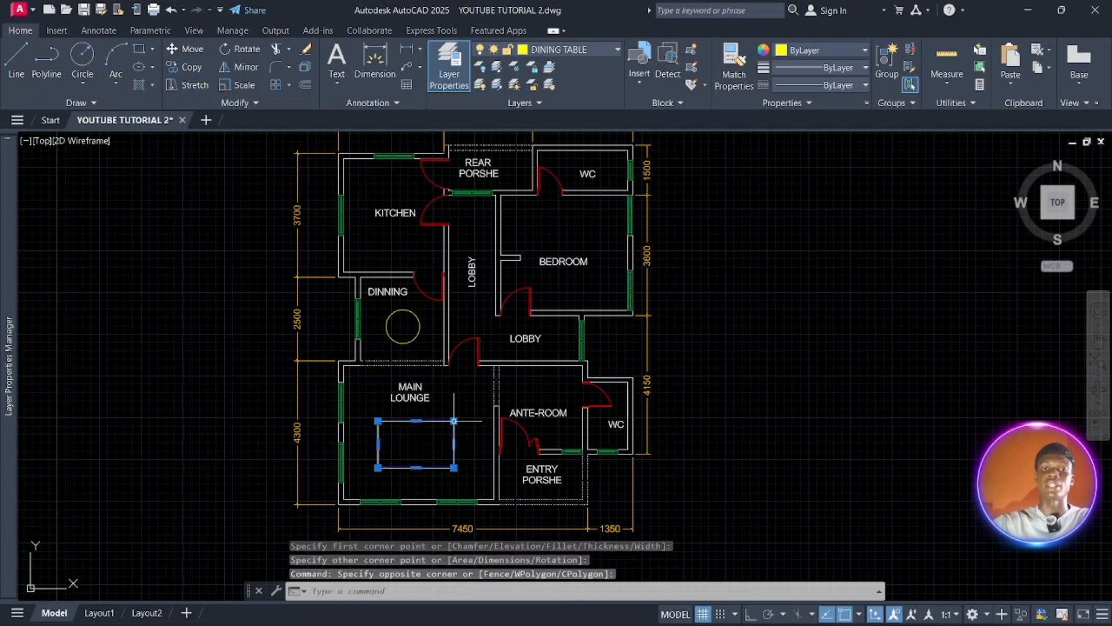
{"action": "key", "text": "Escape"}
{"action": "key", "text": "Escape"}
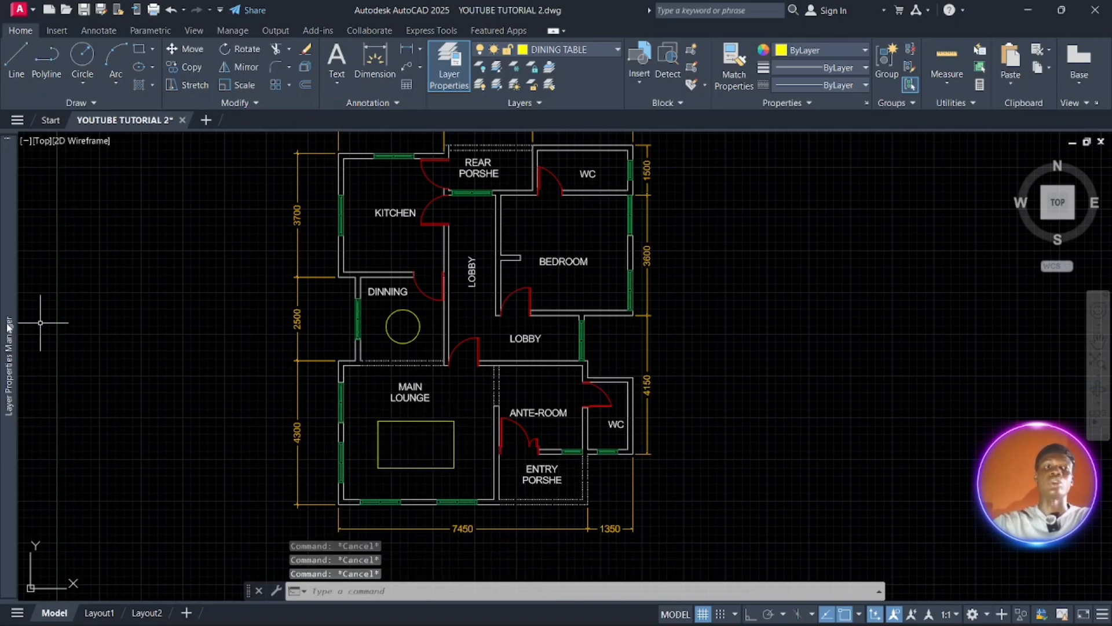
Create a layer named MAIN LOUNGE TABLE and set its color to index 12.
{"action": "mouse_move", "coordinate": [8, 324]}
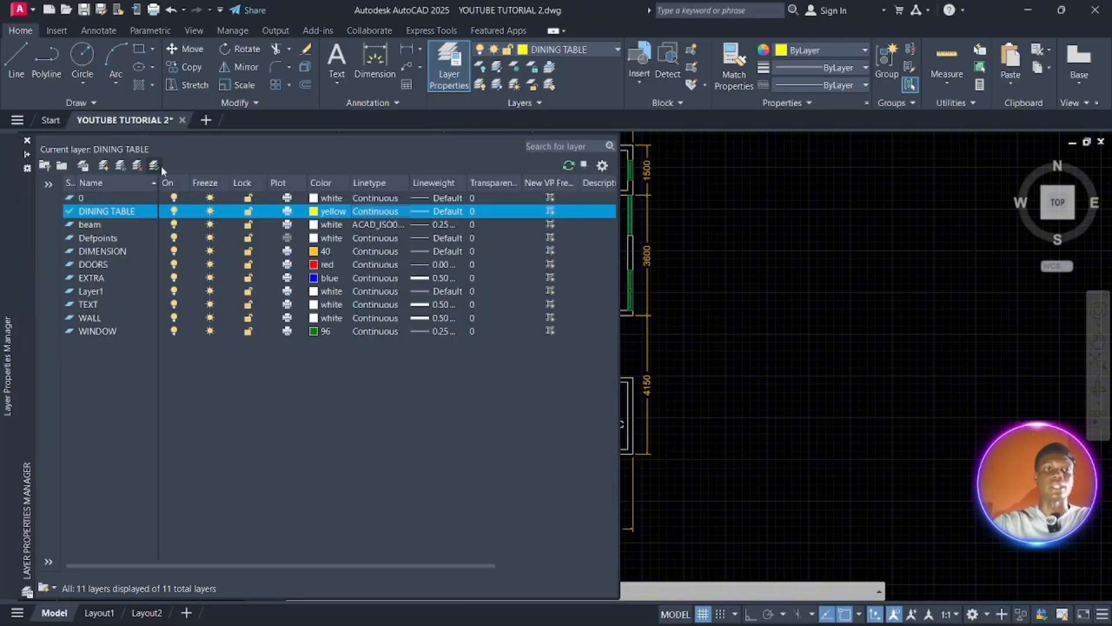
{"action": "left_click", "coordinate": [103, 166]}
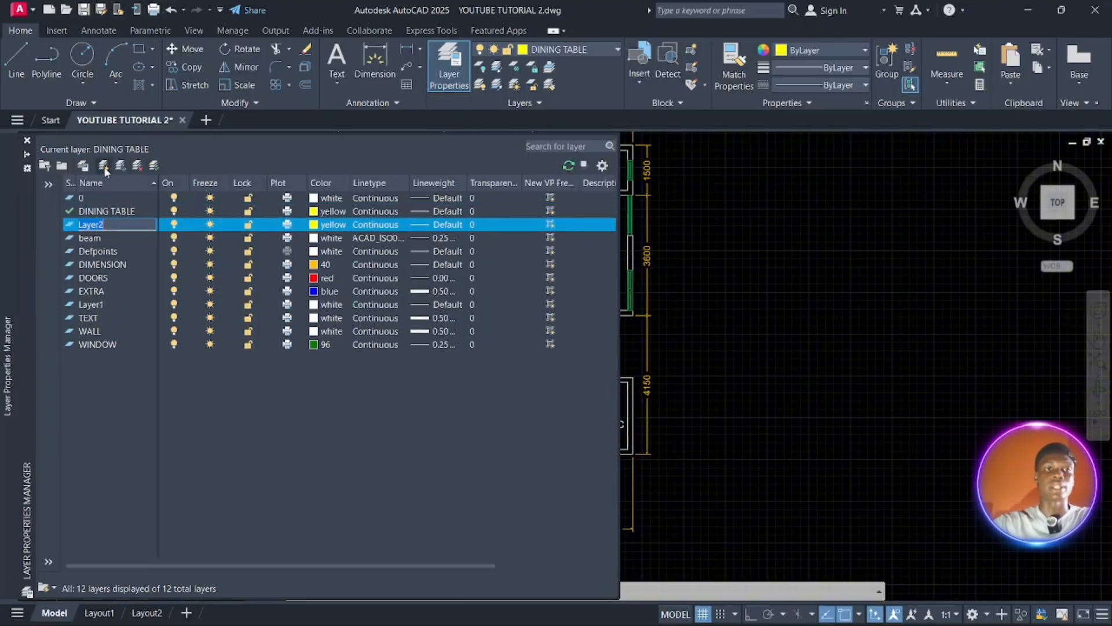
{"action": "key", "text": "BackSpace"}
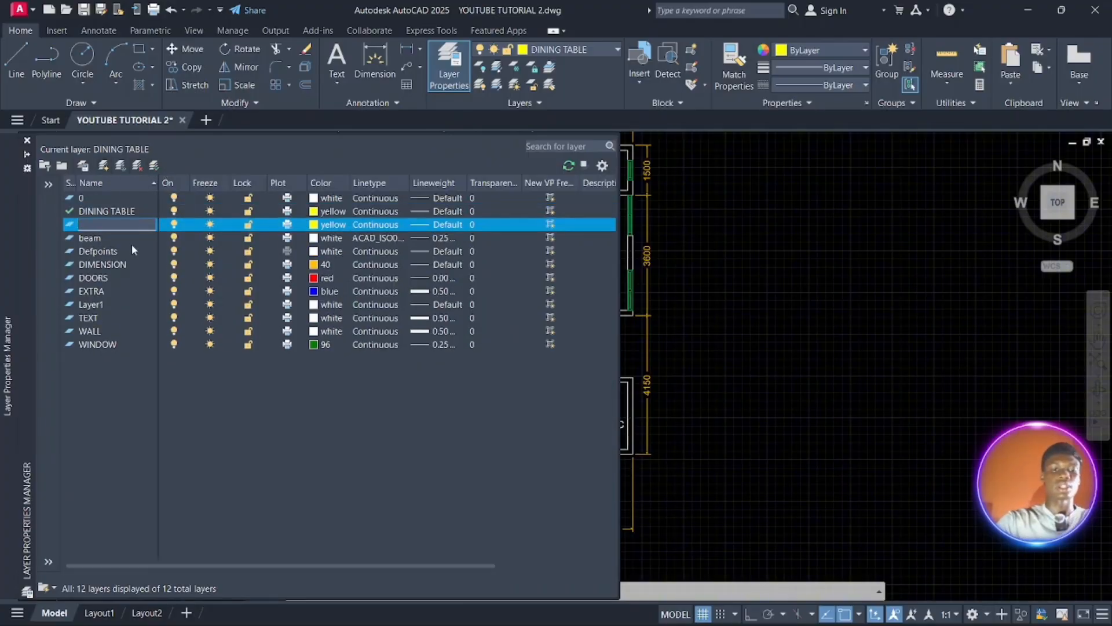
{"action": "type", "text": "MAIN LOUNGE"}
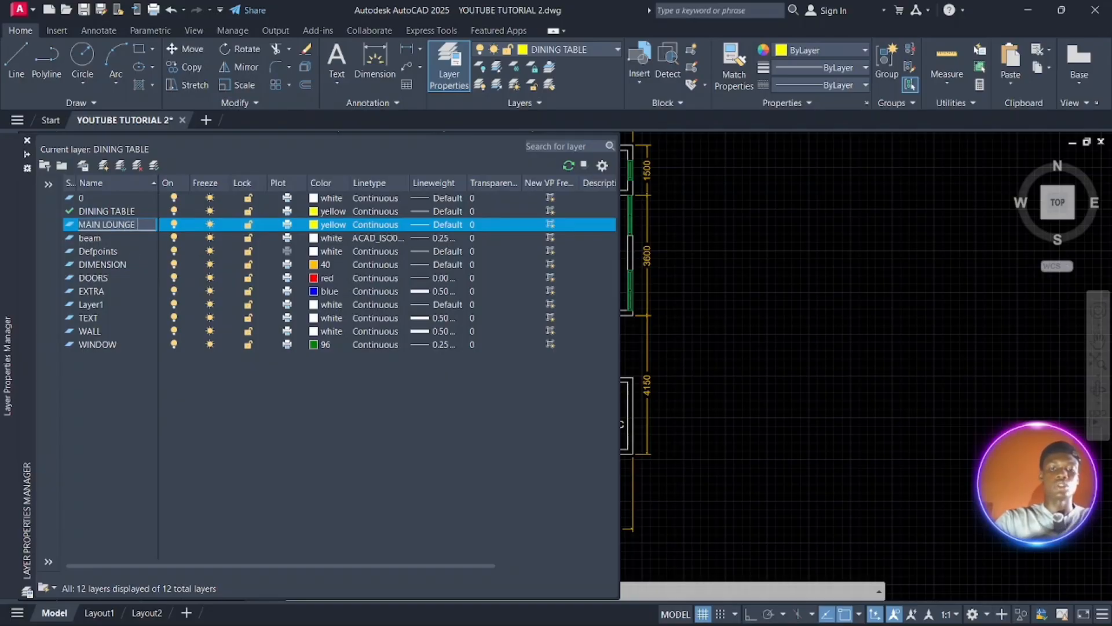
{"action": "type", "text": " TABL"}
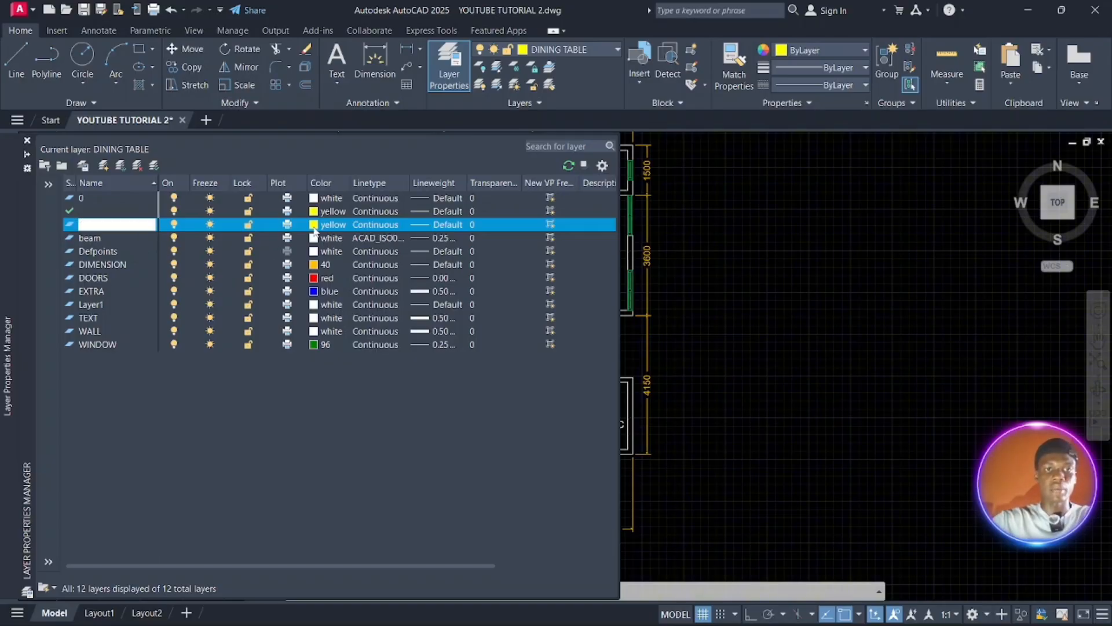
{"action": "key", "text": "Return"}
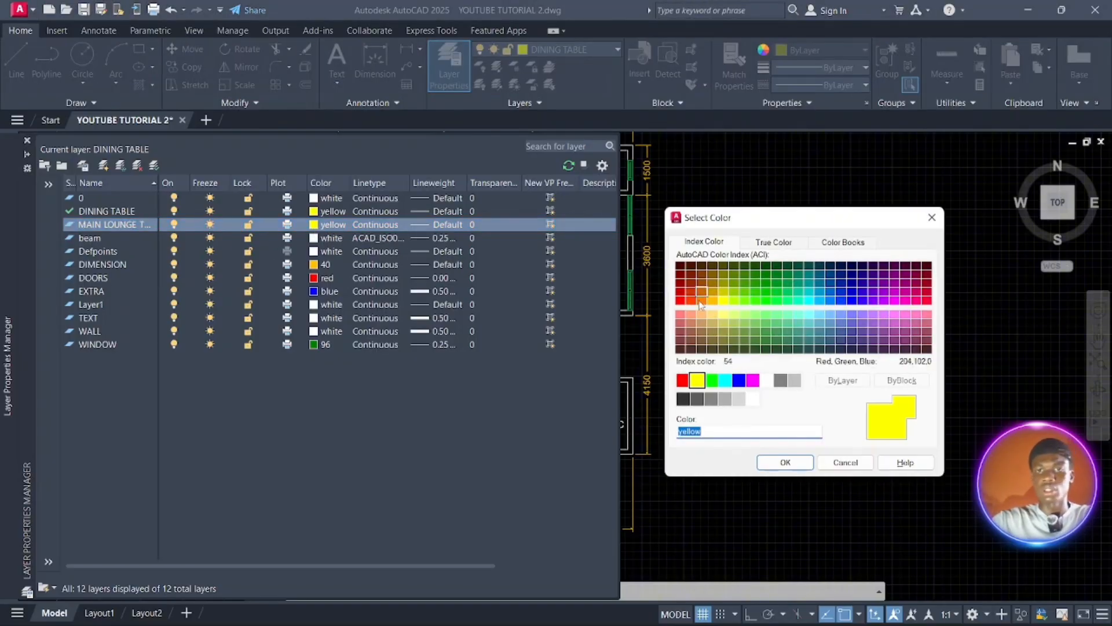
{"action": "left_click", "coordinate": [680, 292]}
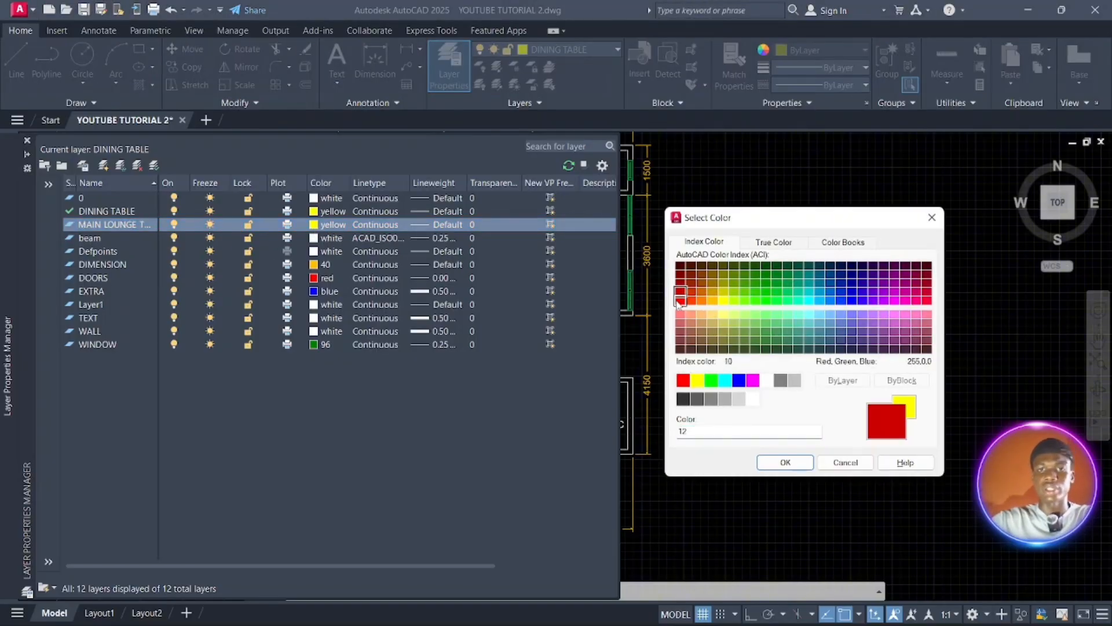
{"action": "left_click", "coordinate": [785, 461]}
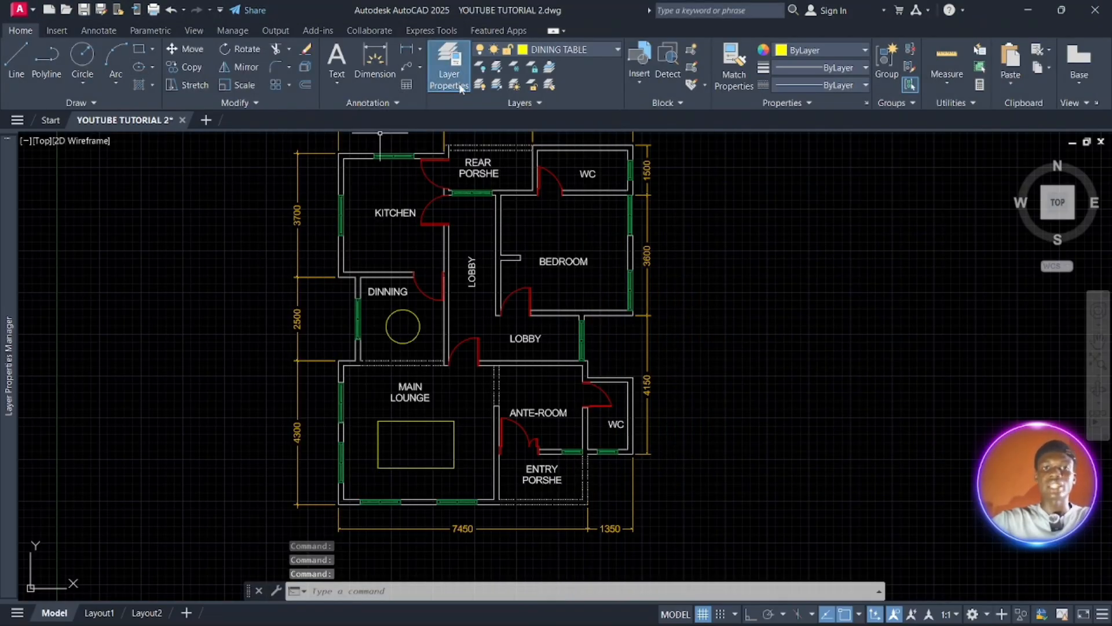
Move the yellow rectangle below the MAIN LOUNGE label to the MAIN LOUNGE TABLE layer and deselect it.
{"action": "left_click", "coordinate": [420, 424]}
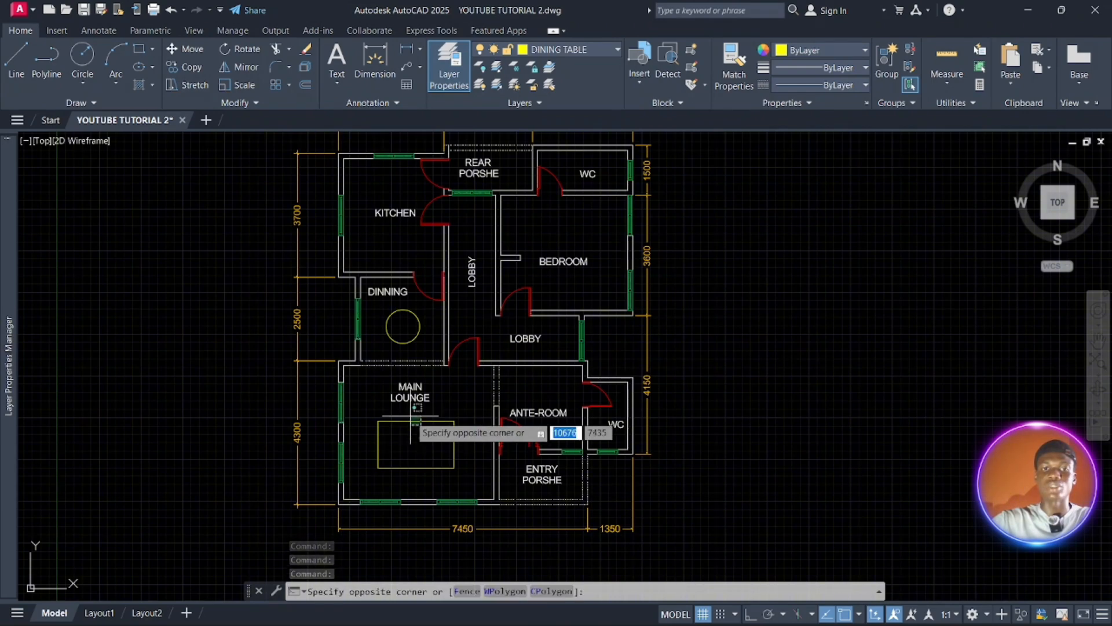
{"action": "left_click", "coordinate": [385, 451]}
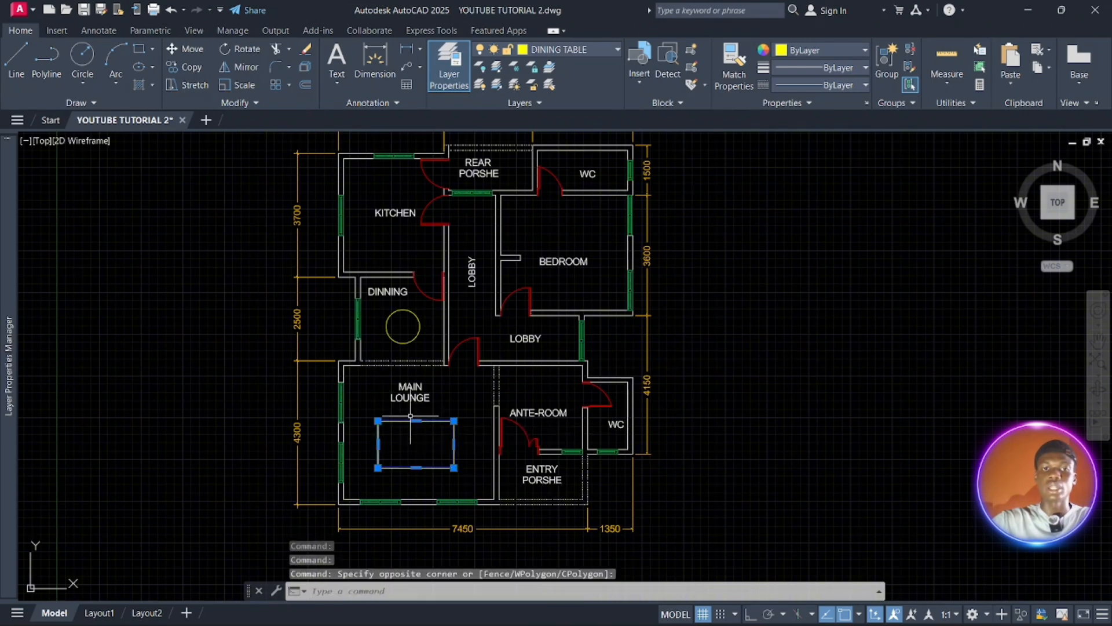
{"action": "left_click", "coordinate": [613, 51]}
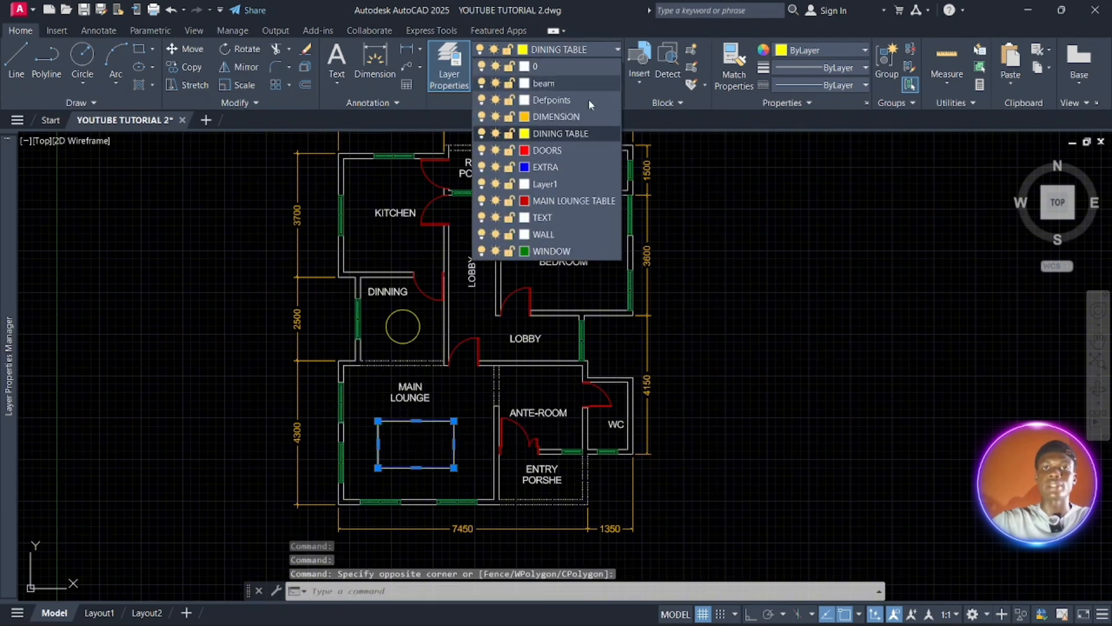
{"action": "left_click", "coordinate": [571, 201]}
{"action": "key", "text": "Escape"}
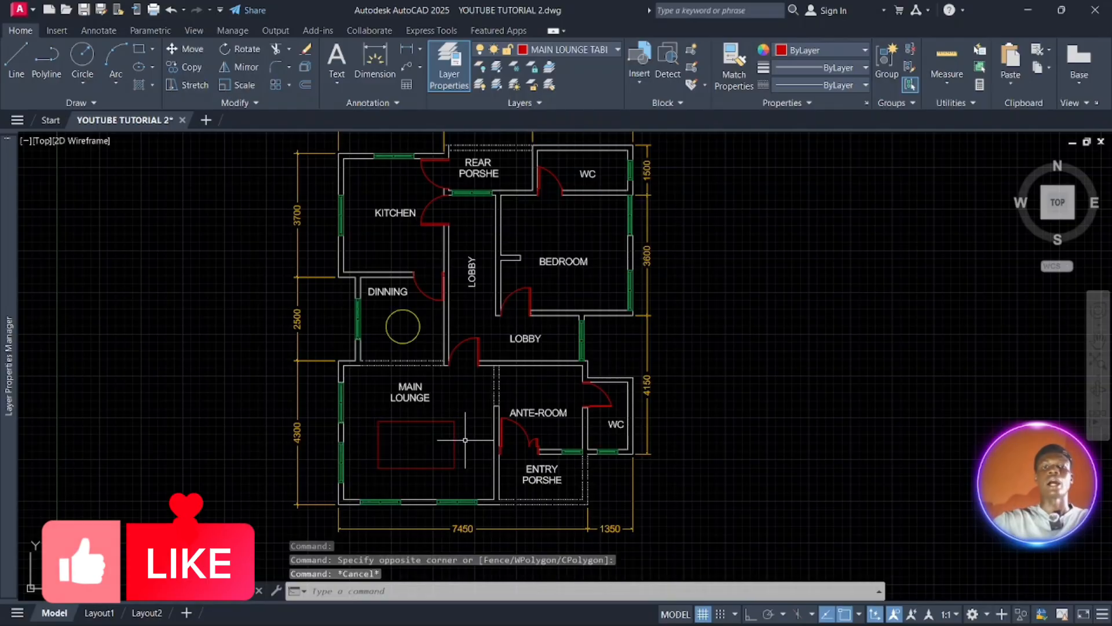
Erase the red rectangle below the MAIN LOUNGE label.
{"action": "left_click", "coordinate": [411, 444]}
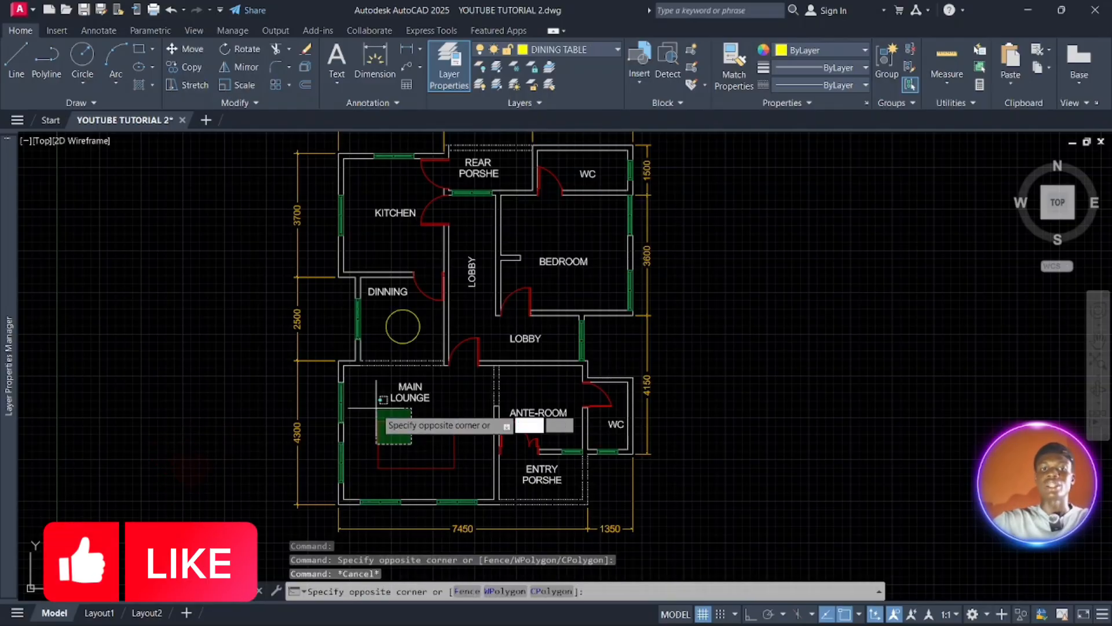
{"action": "left_click", "coordinate": [347, 379]}
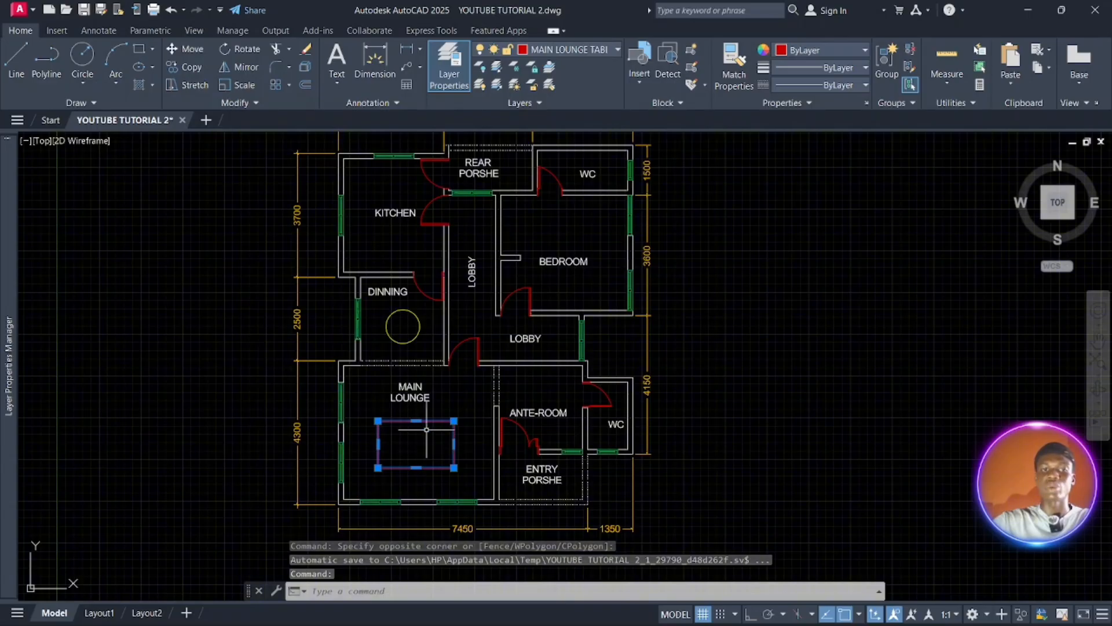
{"action": "key", "text": "Escape"}
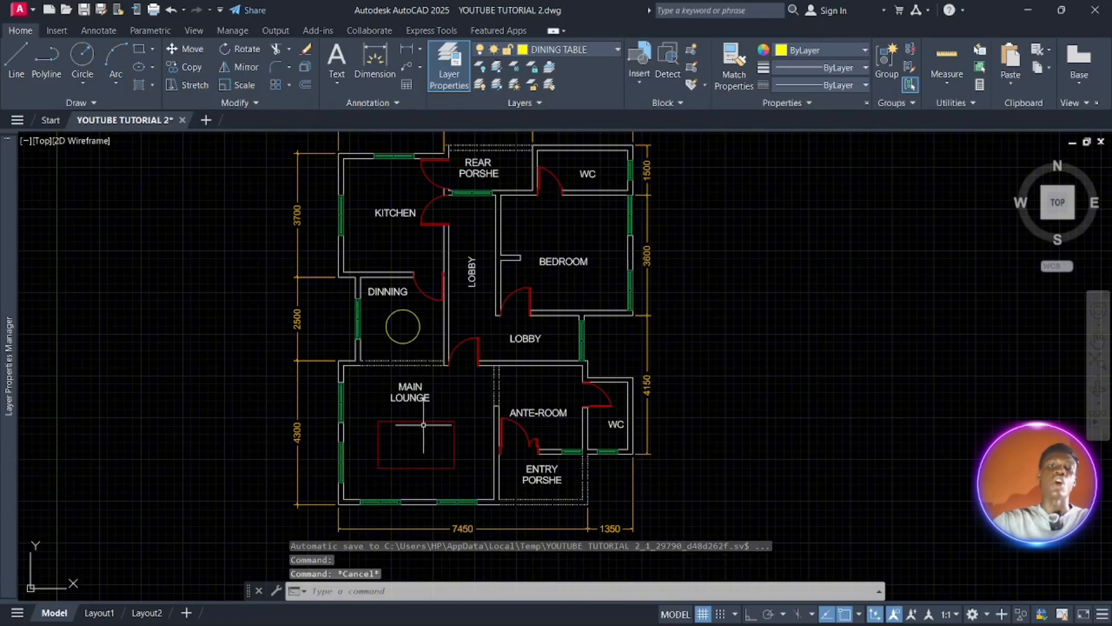
{"action": "left_click", "coordinate": [474, 462]}
{"action": "left_click", "coordinate": [409, 428]}
{"action": "key", "text": "Escape"}
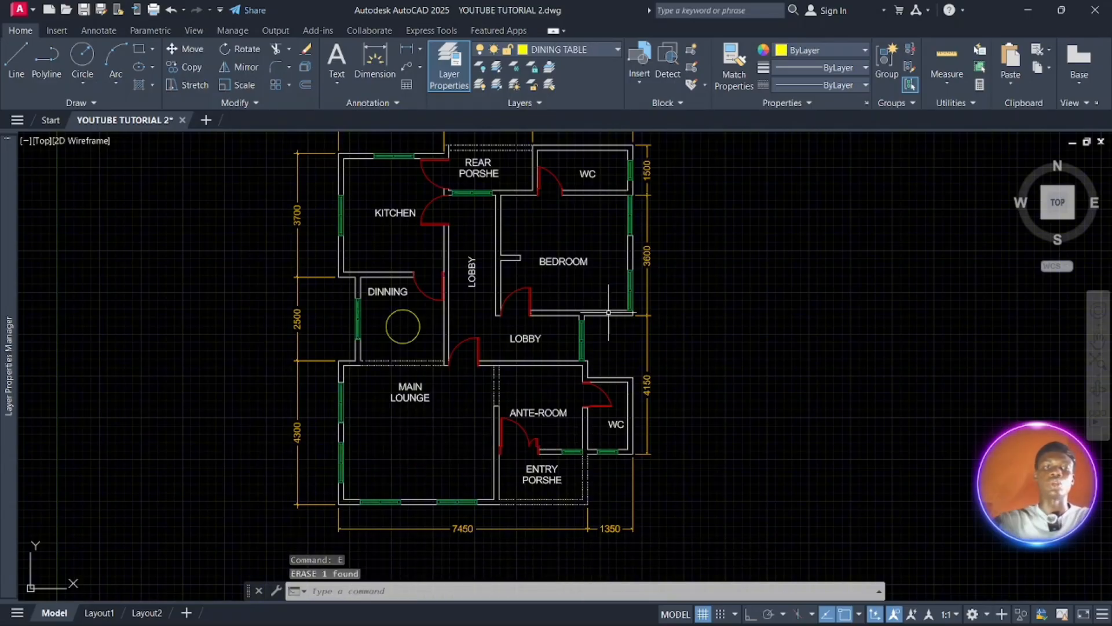
Make MAIN LOUNGE TABLE the current layer and draw a table rectangle on it below the MAIN LOUNGE label.
{"action": "mouse_move", "coordinate": [6, 197]}
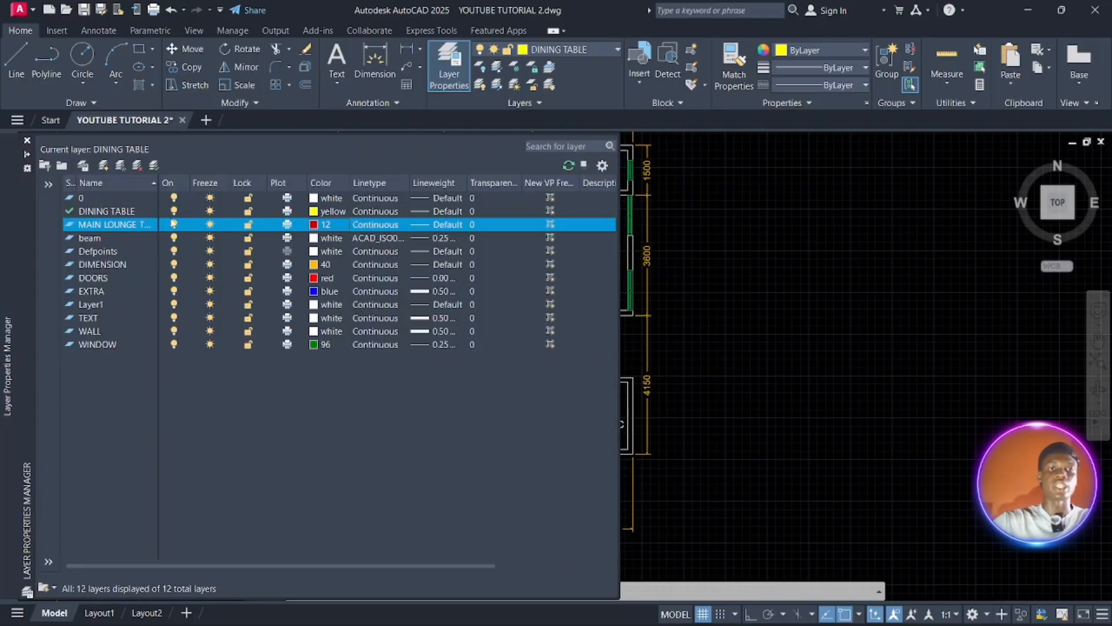
{"action": "left_click", "coordinate": [153, 166]}
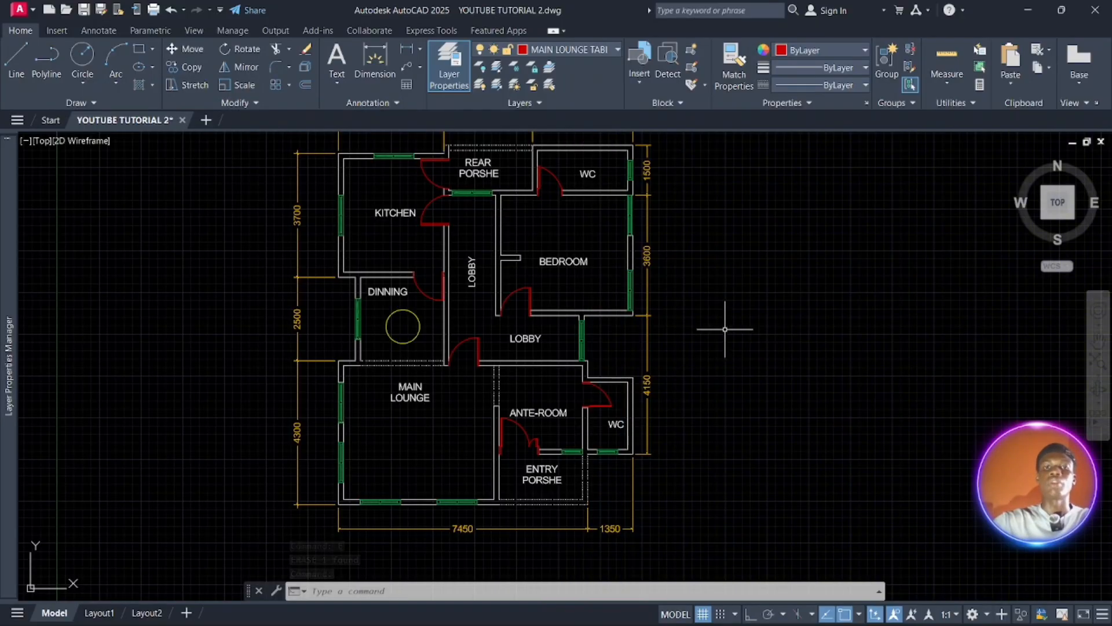
{"action": "left_click", "coordinate": [140, 50]}
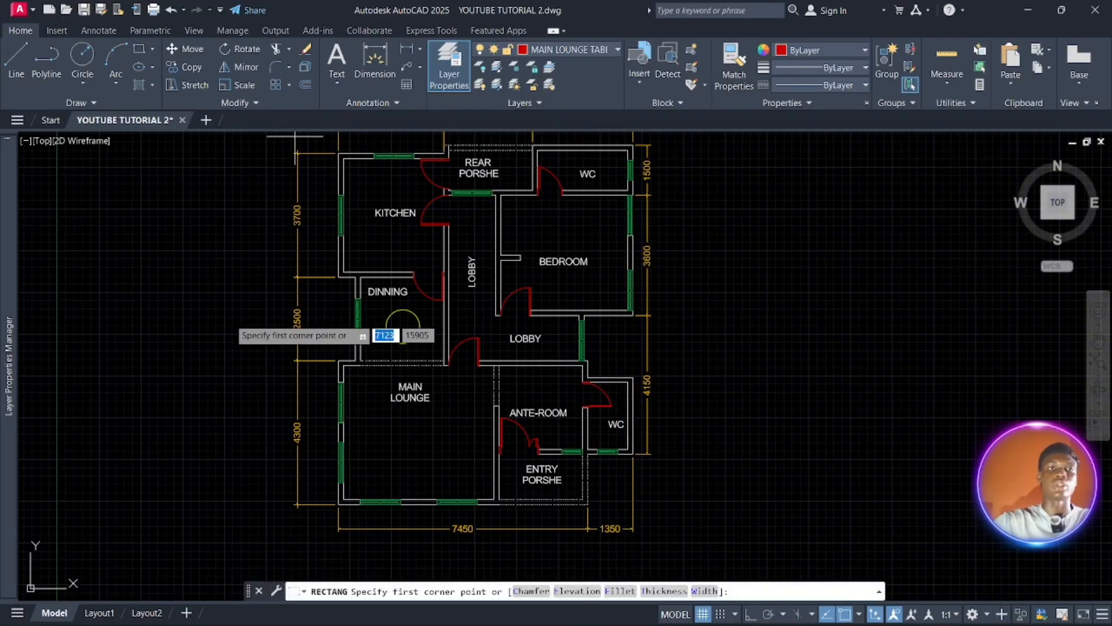
{"action": "left_click", "coordinate": [380, 413]}
{"action": "left_click", "coordinate": [458, 460]}
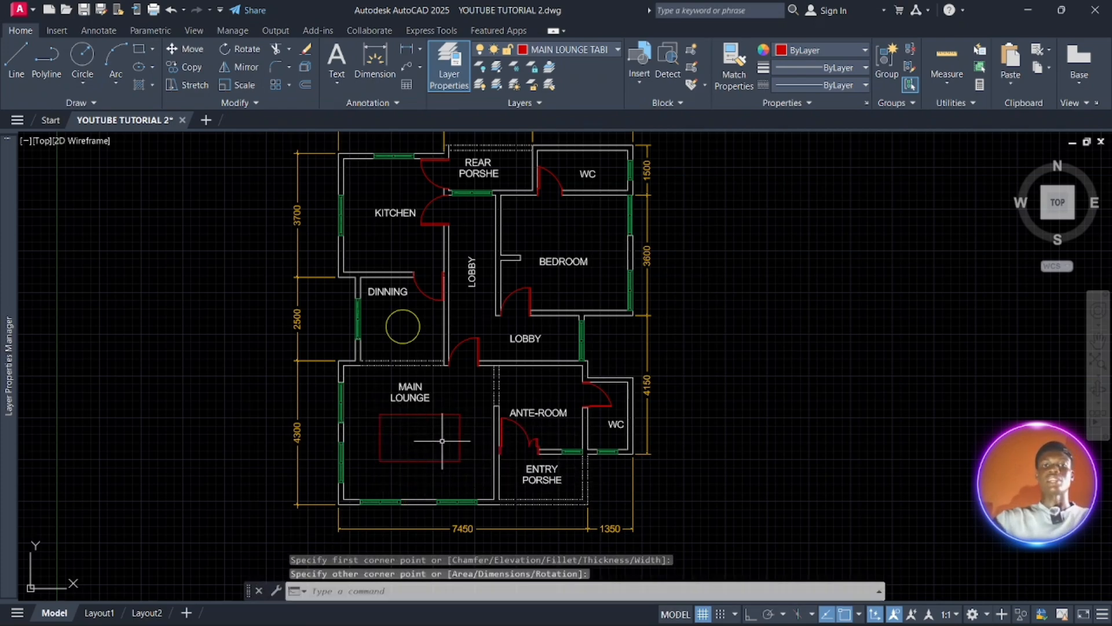
{"action": "key", "text": "Escape"}
{"action": "key", "text": "Escape"}
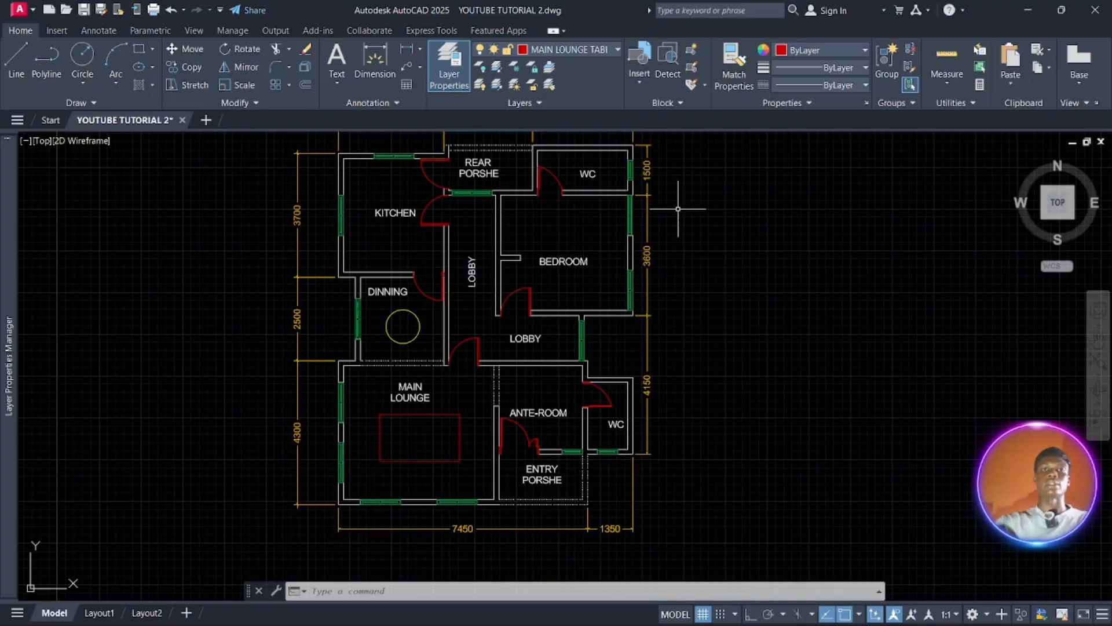
Try to delete the current MAIN LOUNGE TABLE layer.
{"action": "left_click", "coordinate": [451, 61]}
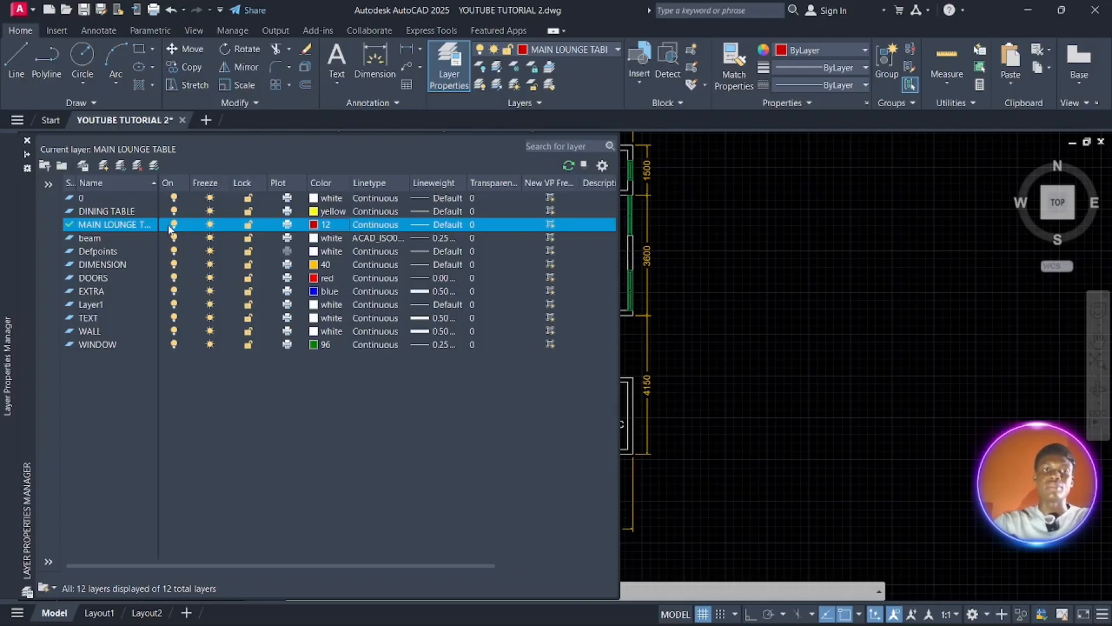
{"action": "left_click", "coordinate": [137, 167]}
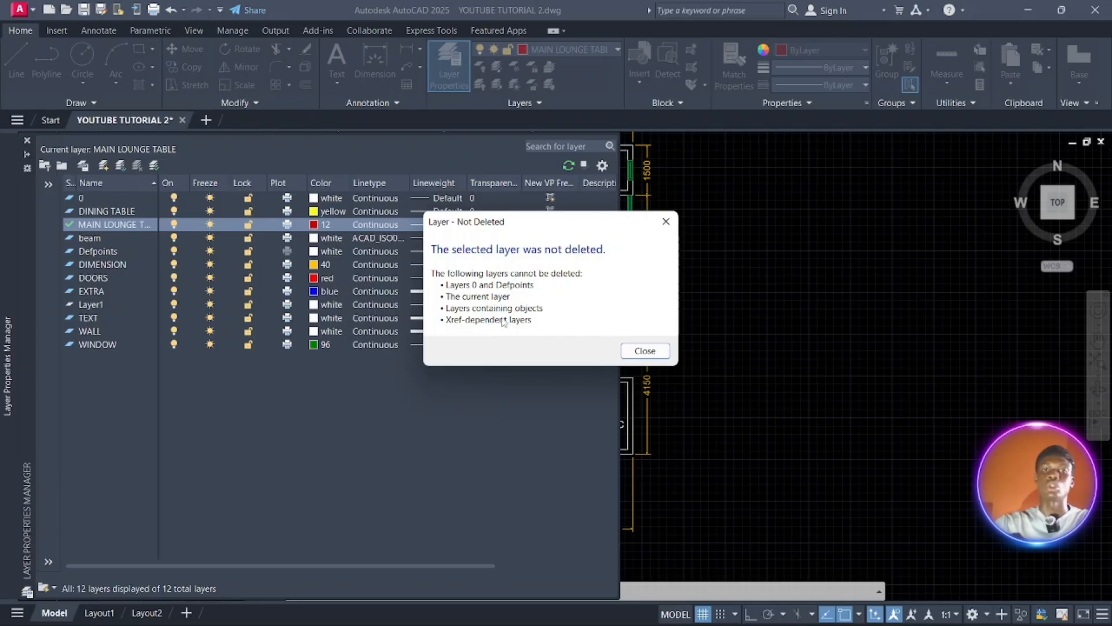
{"action": "left_click", "coordinate": [656, 351]}
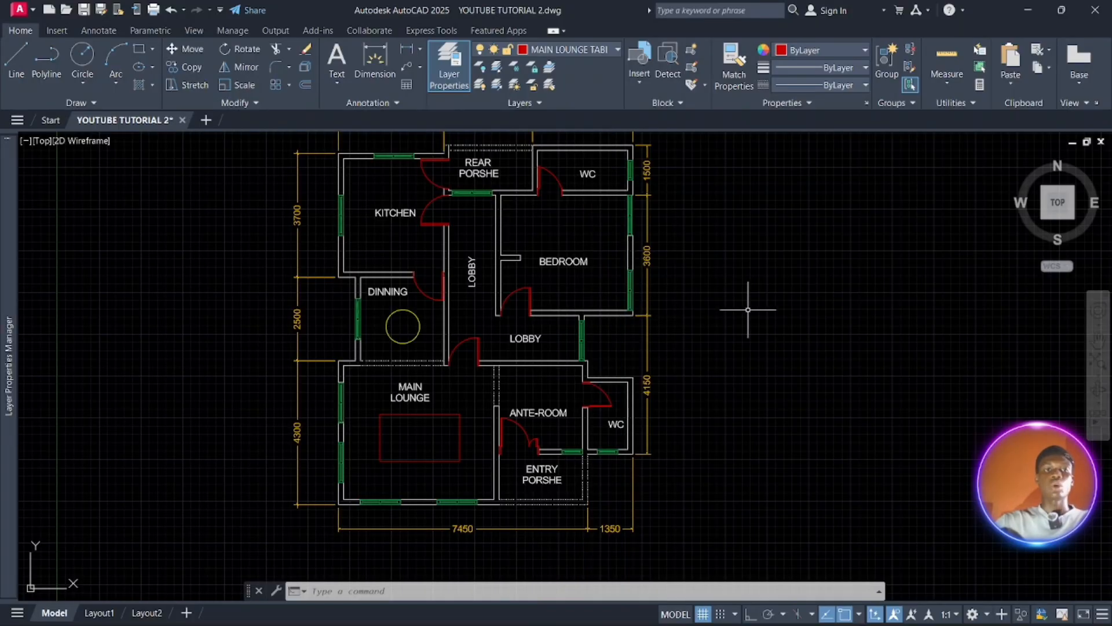
{"action": "mouse_move", "coordinate": [2, 336]}
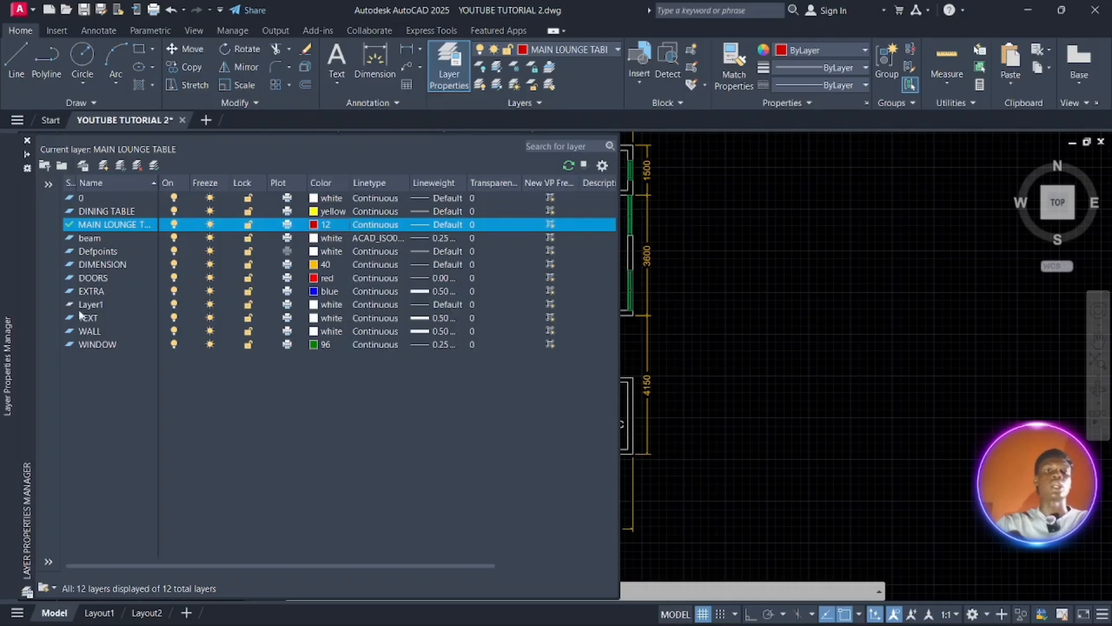
{"action": "left_click", "coordinate": [801, 295]}
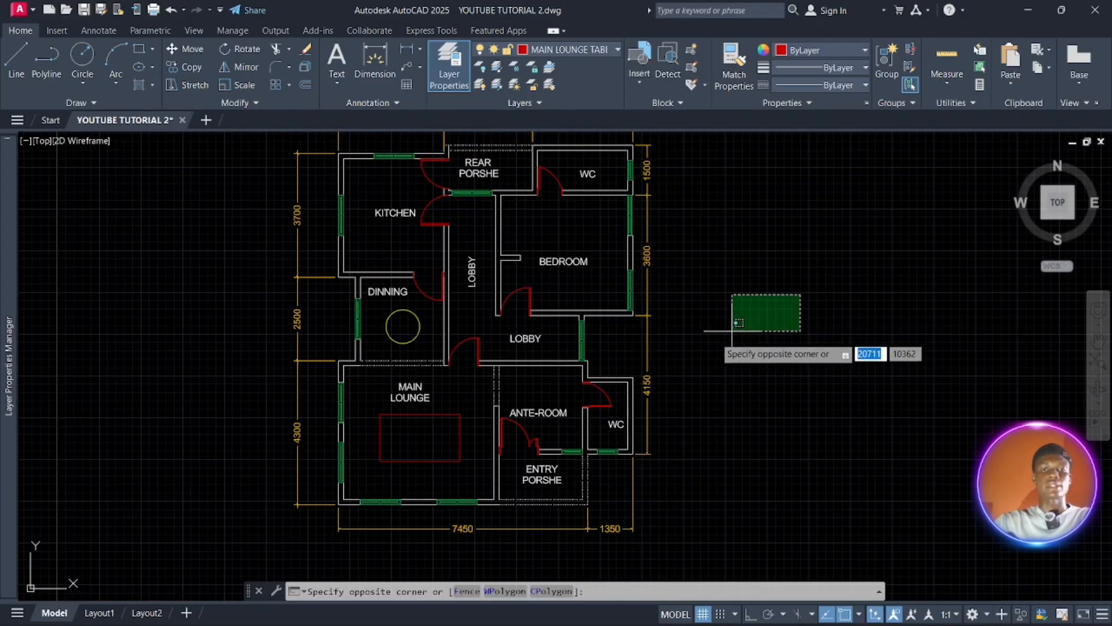
{"action": "left_click", "coordinate": [733, 346]}
Make WALL the current layer and turn it off to hide the walls in the floor plan.
{"action": "mouse_move", "coordinate": [482, 377]}
{"action": "middle_mouse_down"}
{"action": "mouse_move", "coordinate": [546, 364]}
{"action": "mouse_move", "coordinate": [756, 409]}
{"action": "mouse_move", "coordinate": [784, 400]}
{"action": "middle_mouse_up"}
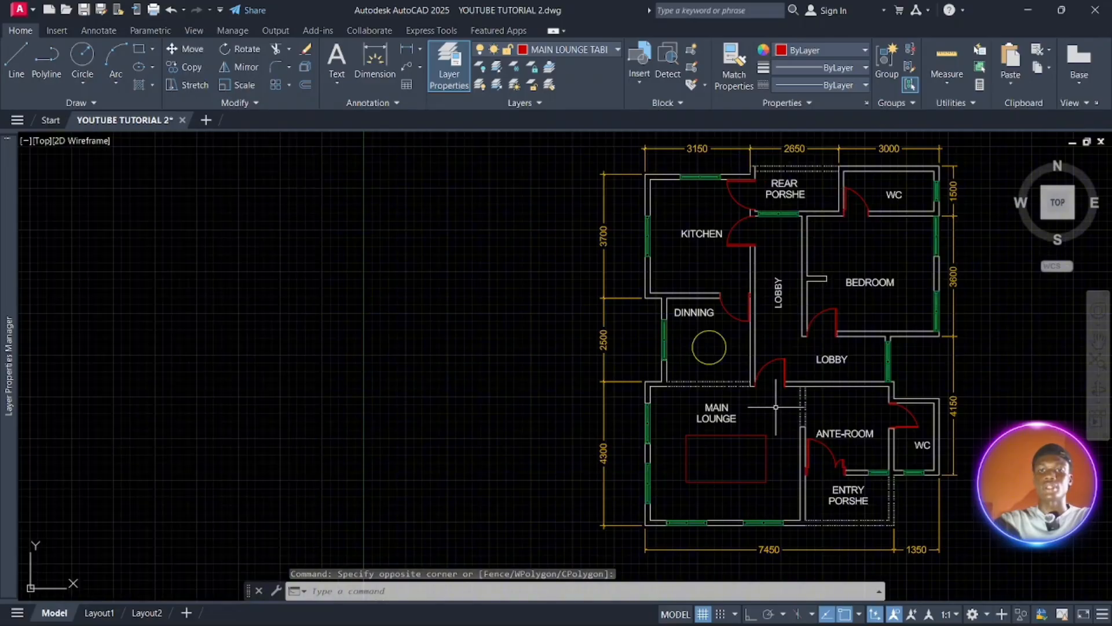
{"action": "mouse_move", "coordinate": [5, 310]}
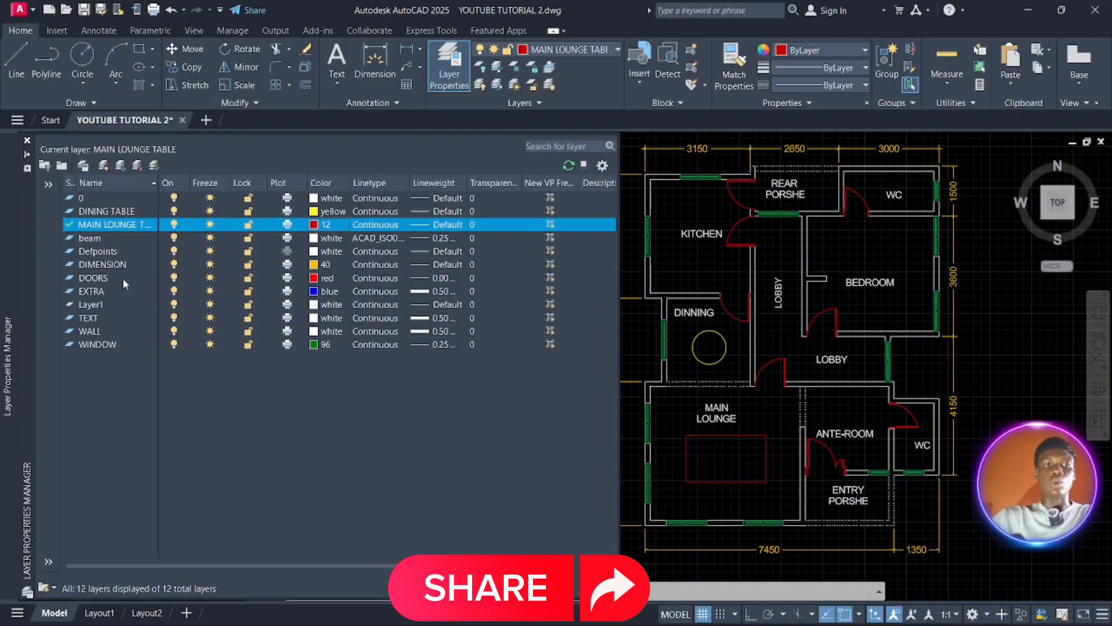
{"action": "left_click", "coordinate": [119, 331]}
{"action": "left_click", "coordinate": [154, 165]}
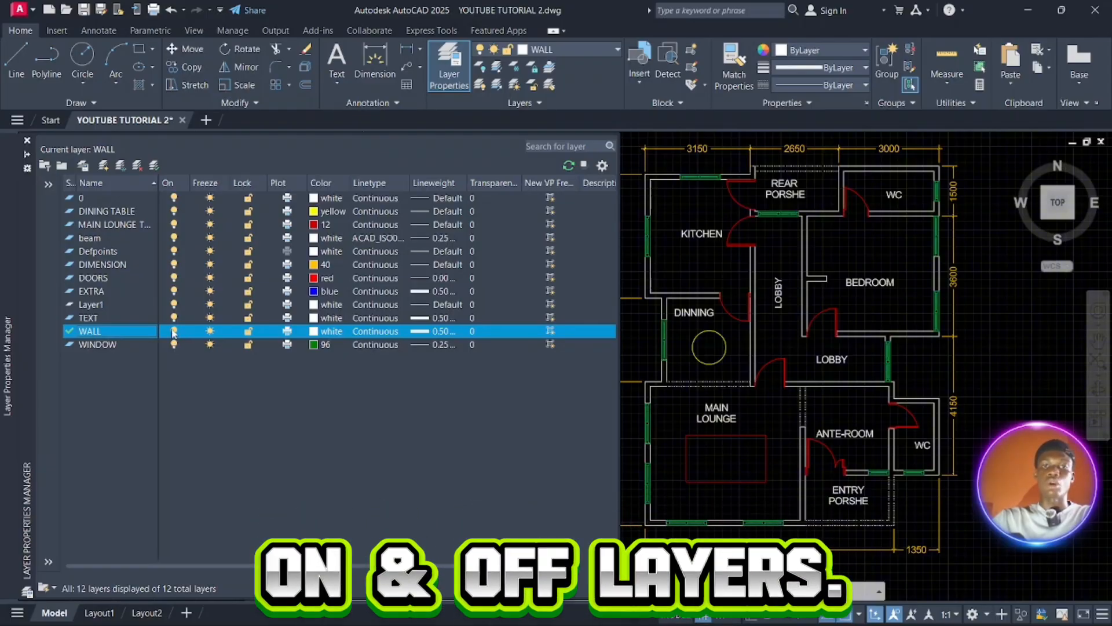
{"action": "left_click", "coordinate": [174, 331]}
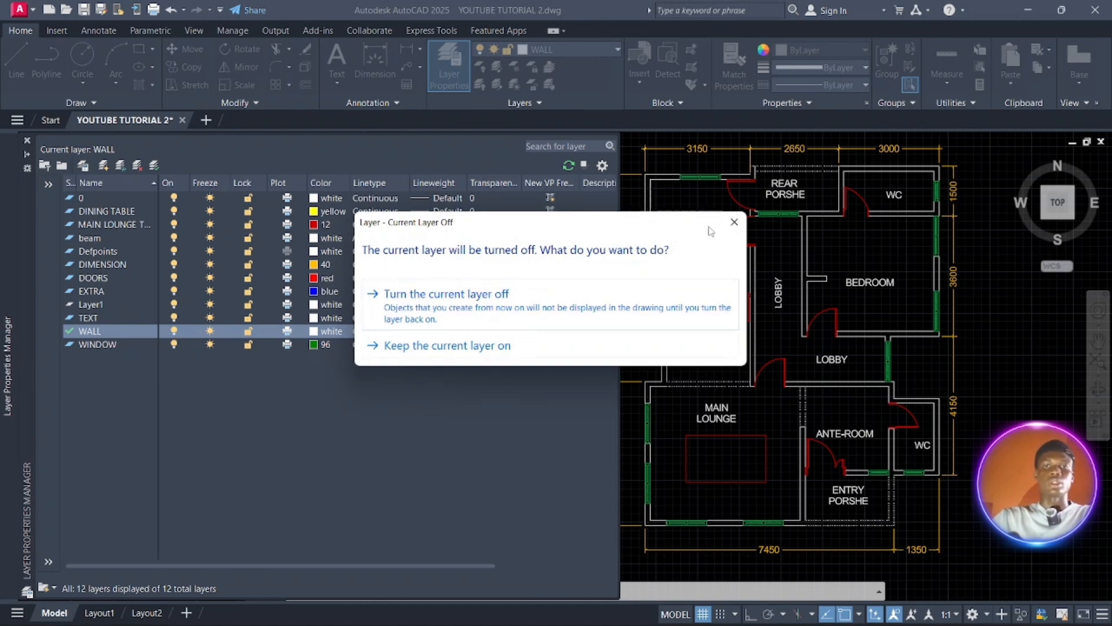
{"action": "left_click", "coordinate": [733, 222]}
Make layer 0 current and toggle the WALL layer on and off again.
{"action": "left_click", "coordinate": [134, 202]}
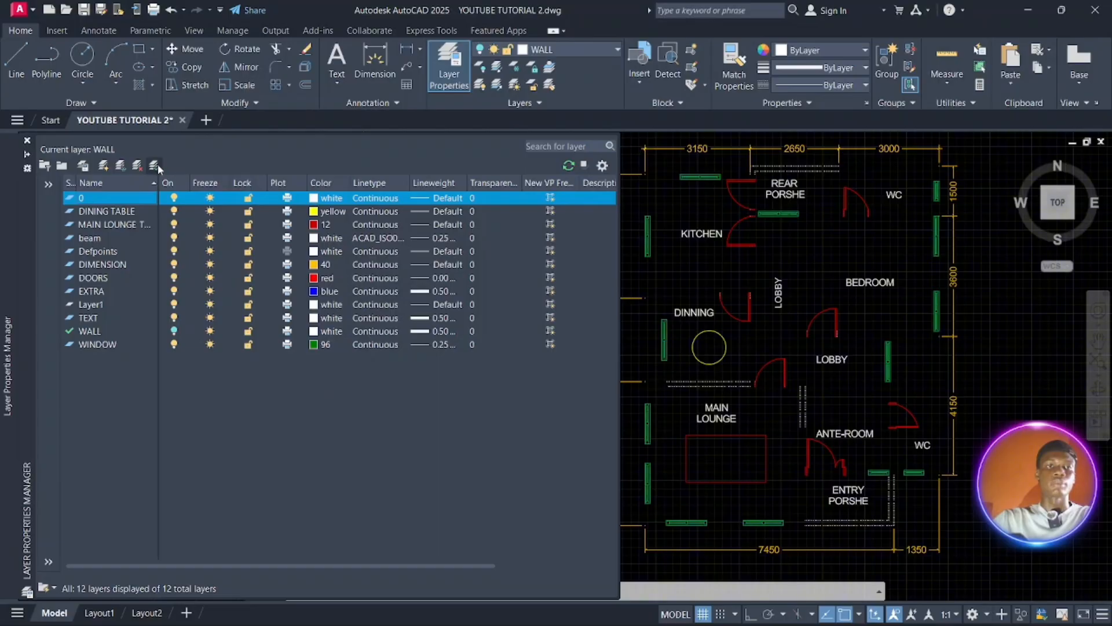
{"action": "left_click", "coordinate": [154, 165]}
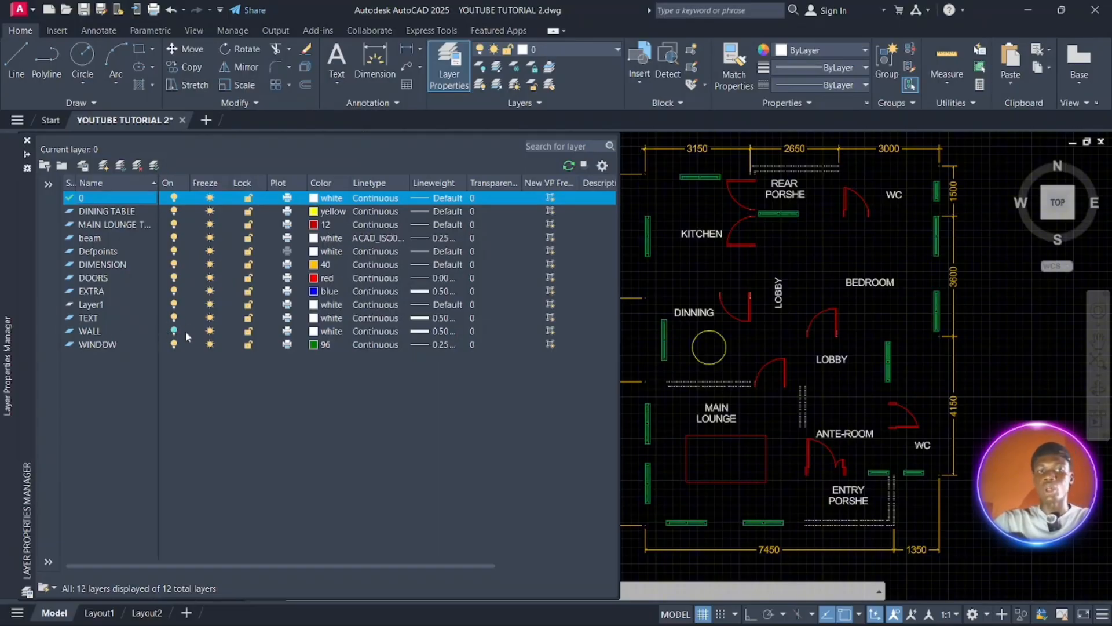
{"action": "left_click", "coordinate": [174, 331]}
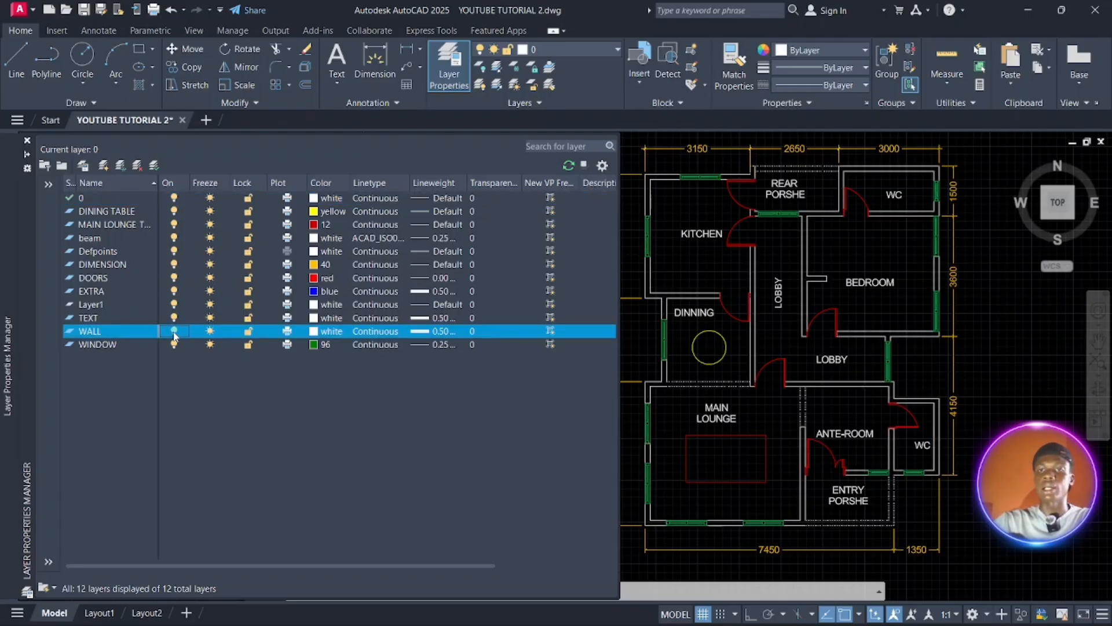
{"action": "left_click", "coordinate": [174, 331]}
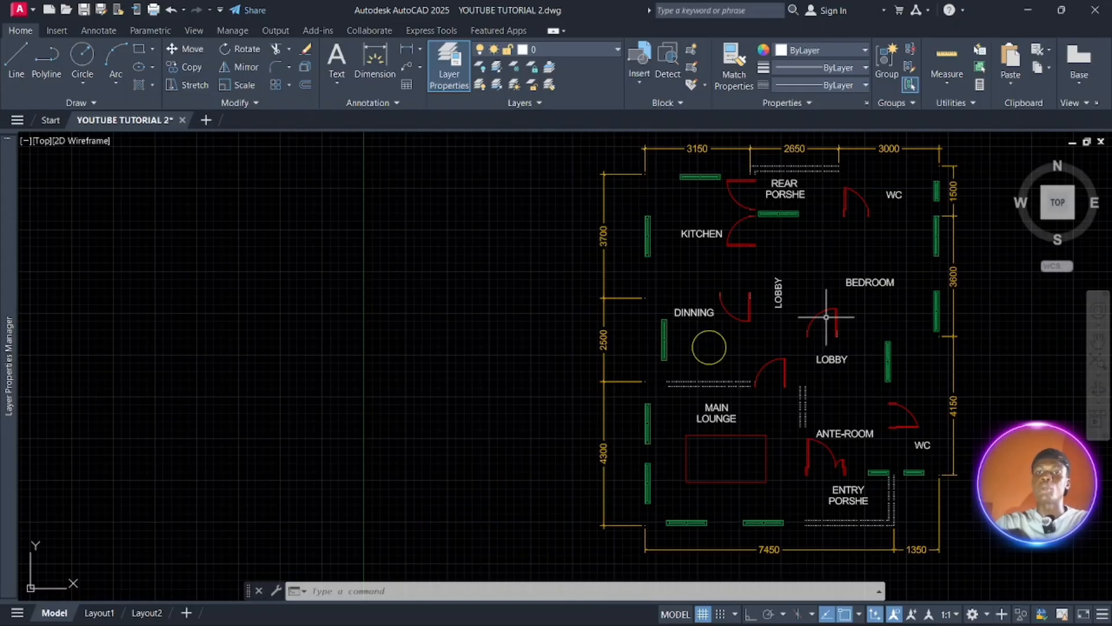
{"action": "mouse_move", "coordinate": [6, 406]}
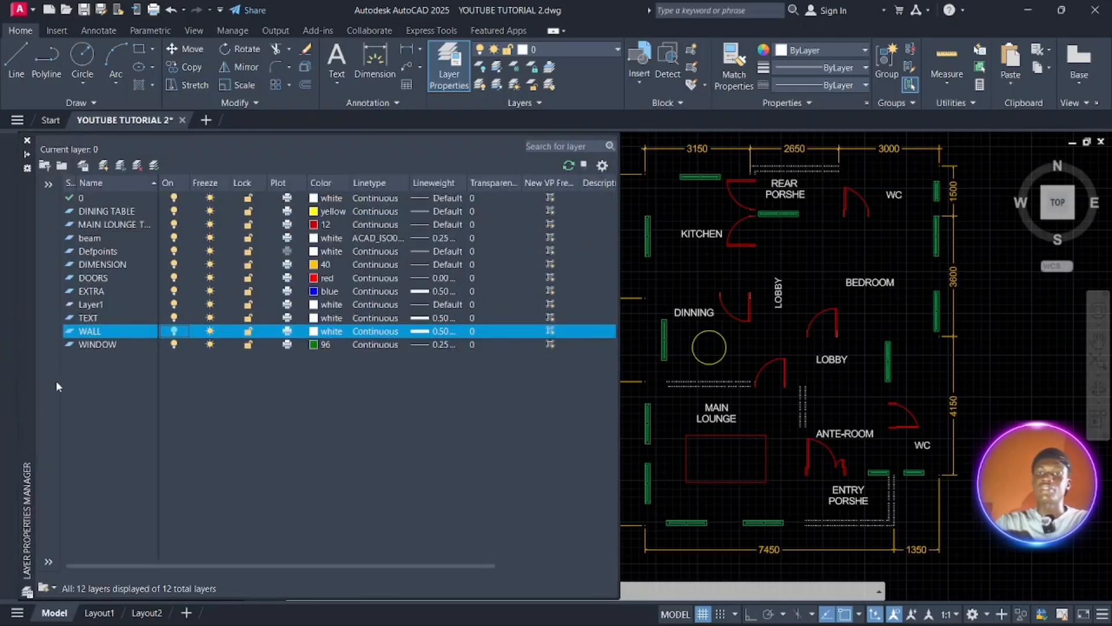
Turn the WALL layer on and off once more, and turn off the WINDOW and DOORS layers.
{"action": "left_click", "coordinate": [174, 331]}
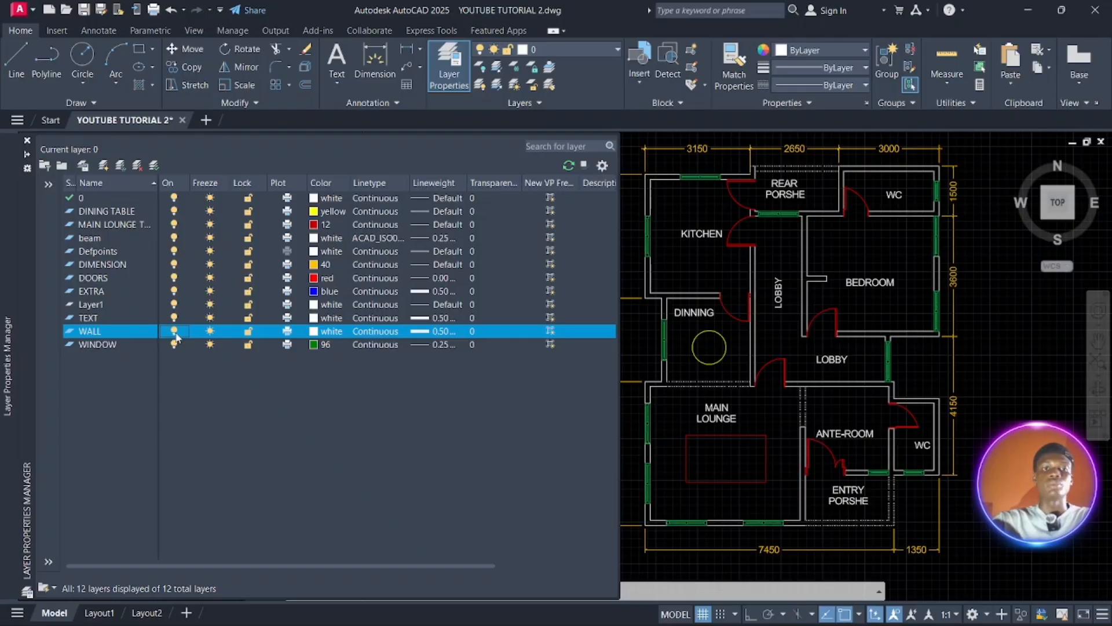
{"action": "left_click", "coordinate": [175, 334]}
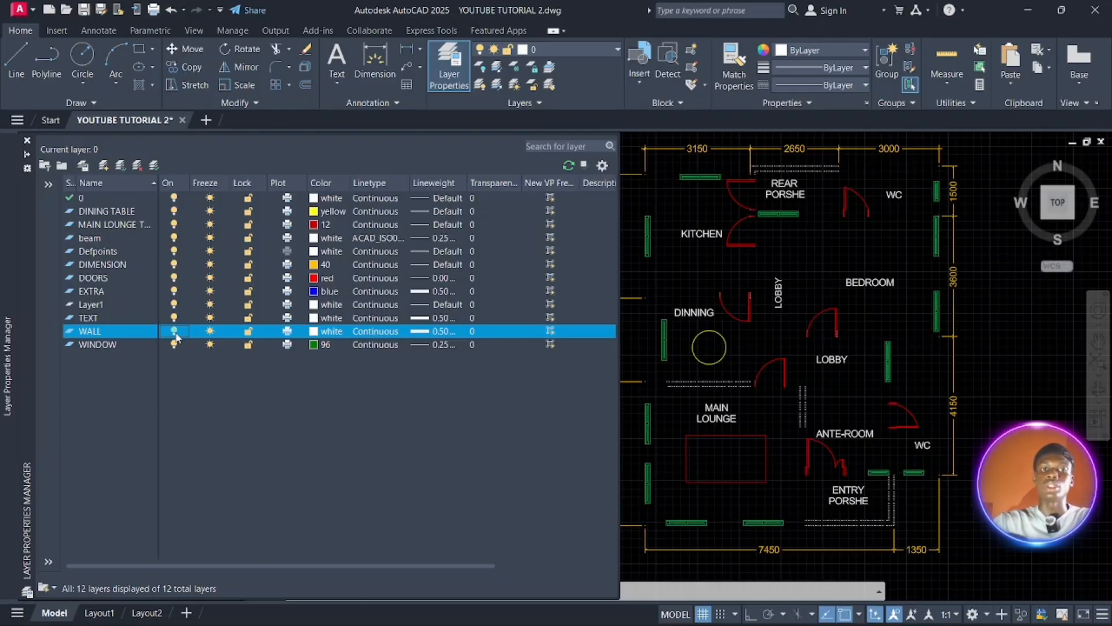
{"action": "left_click", "coordinate": [182, 345]}
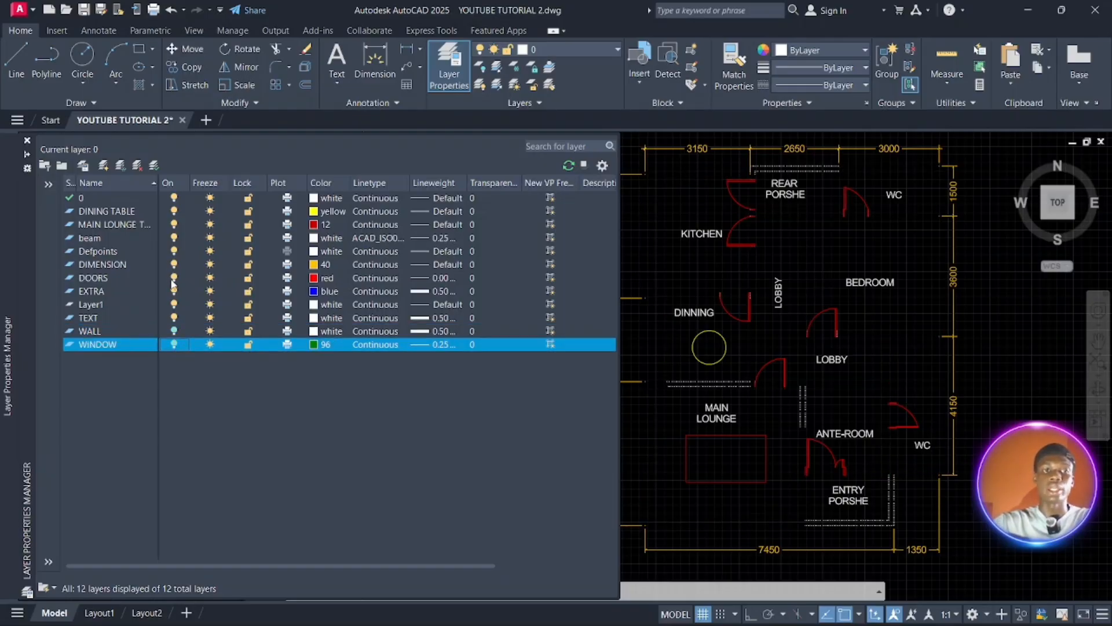
{"action": "left_click", "coordinate": [173, 278]}
Turn the WALL, WINDOW and DOORS layers back on.
{"action": "left_click", "coordinate": [174, 331]}
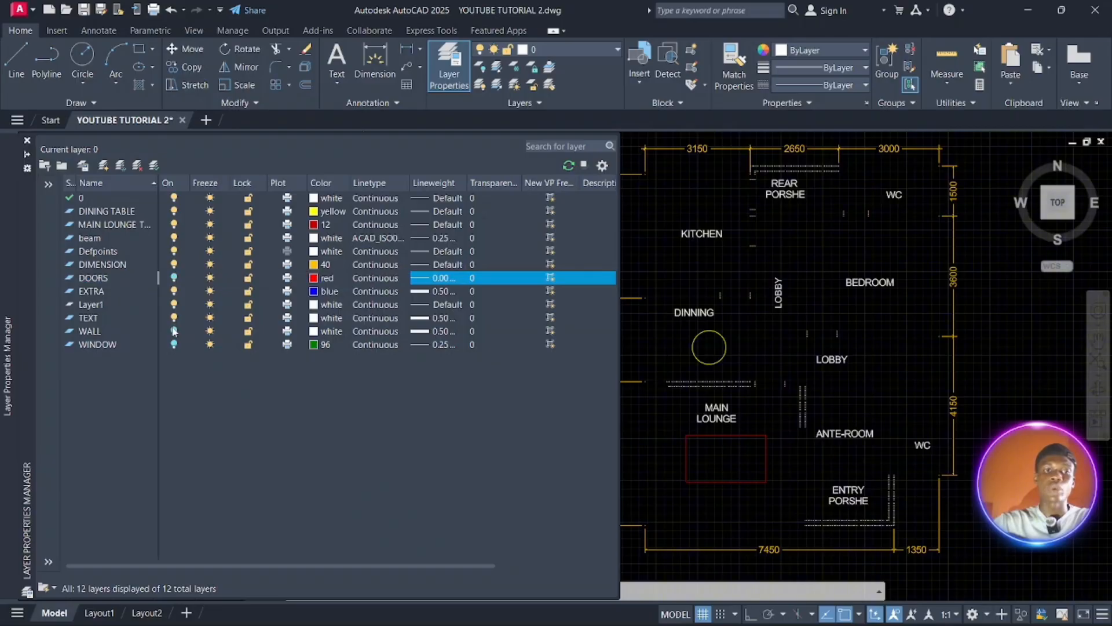
{"action": "left_click", "coordinate": [174, 344]}
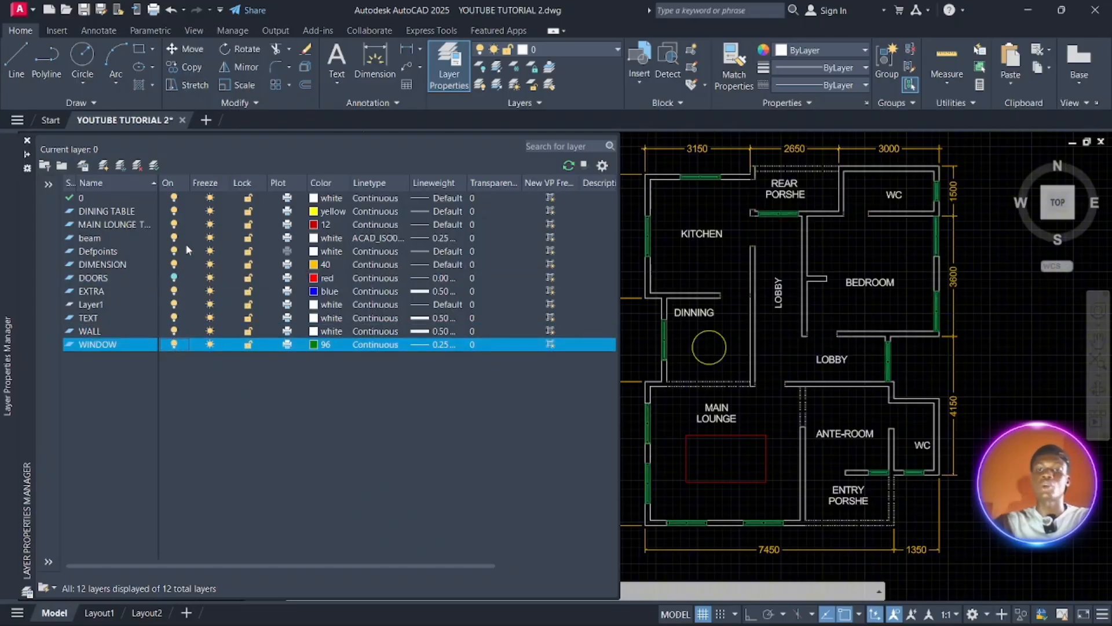
{"action": "left_click", "coordinate": [174, 277]}
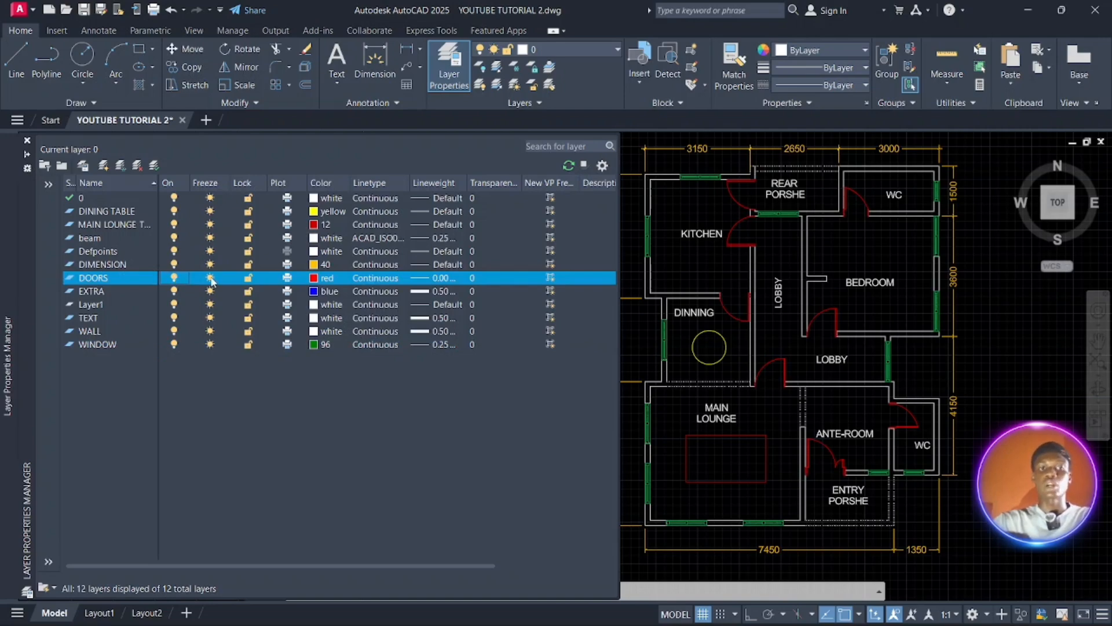
Freeze the WALL layer and thaw it again.
{"action": "left_click", "coordinate": [210, 332]}
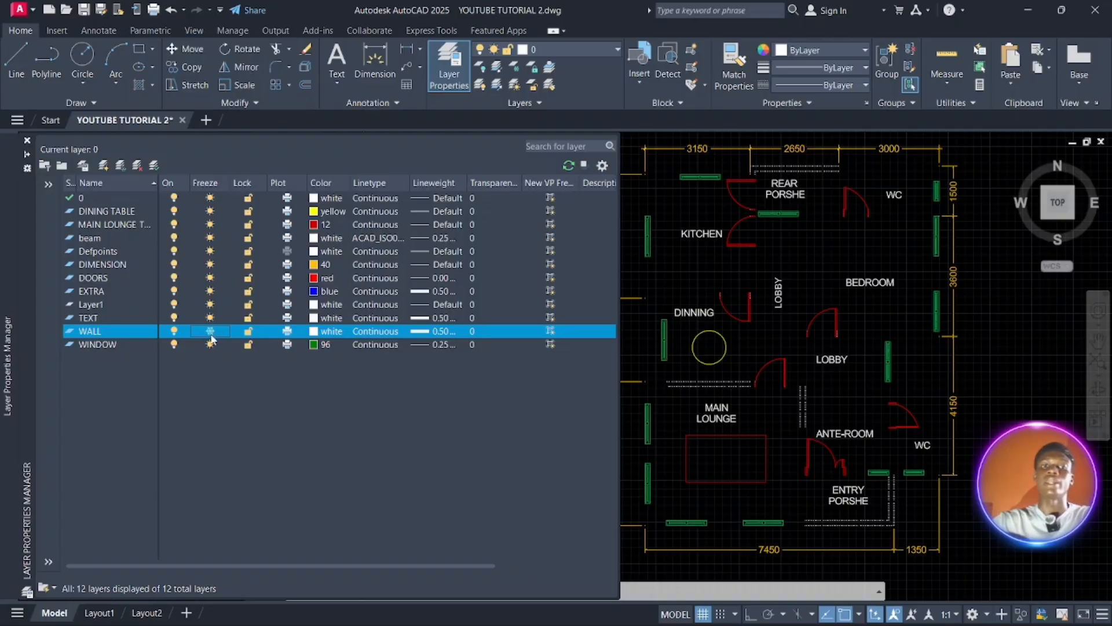
{"action": "left_click", "coordinate": [210, 332]}
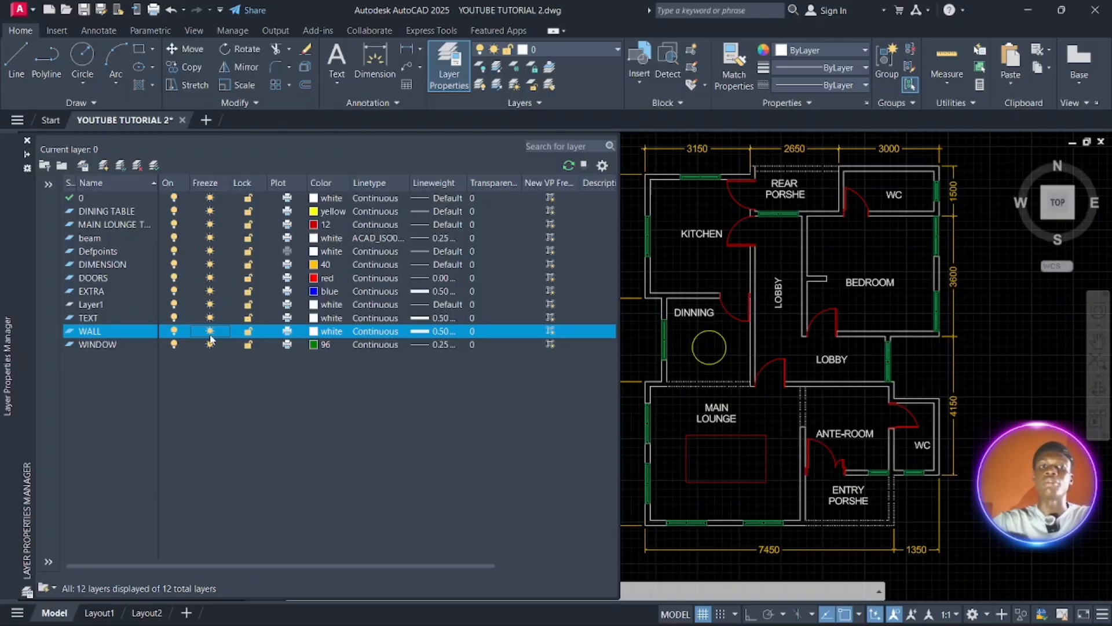
Lock the WALL layer and test selecting the wall and the door between the kitchen and the lobby.
{"action": "left_click", "coordinate": [248, 331]}
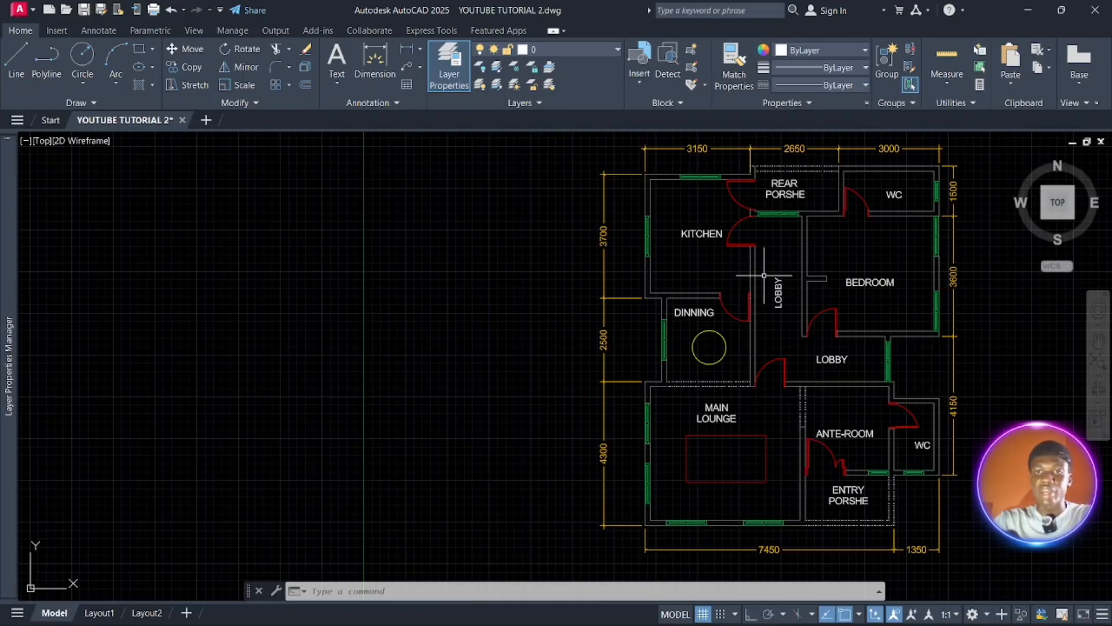
{"action": "left_click", "coordinate": [755, 295]}
{"action": "left_click", "coordinate": [740, 272]}
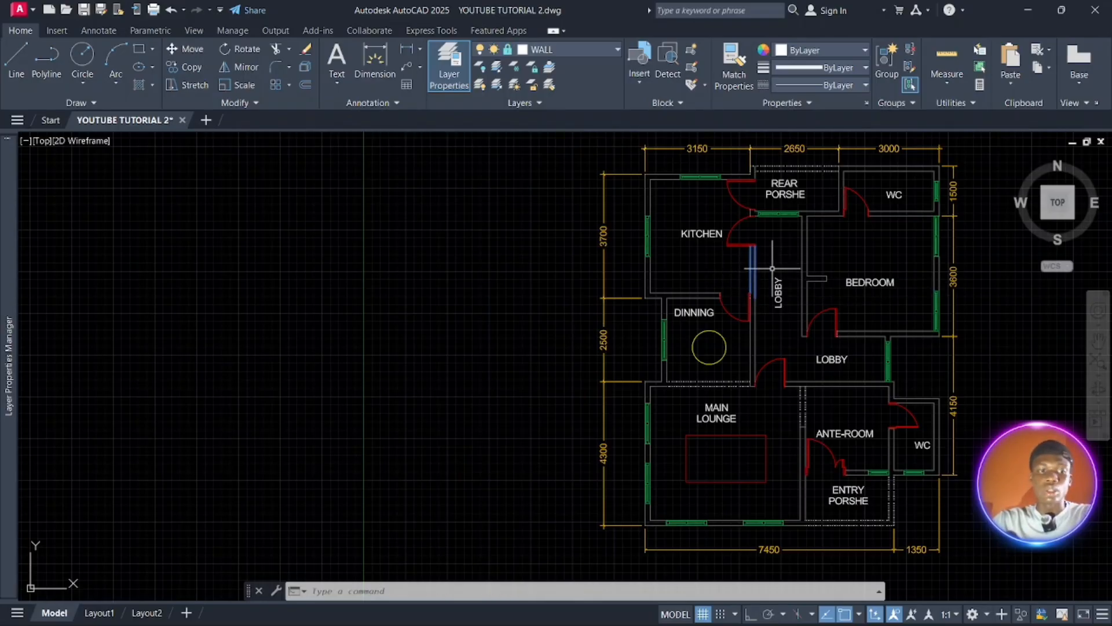
{"action": "left_click", "coordinate": [738, 238]}
{"action": "left_click", "coordinate": [738, 237]}
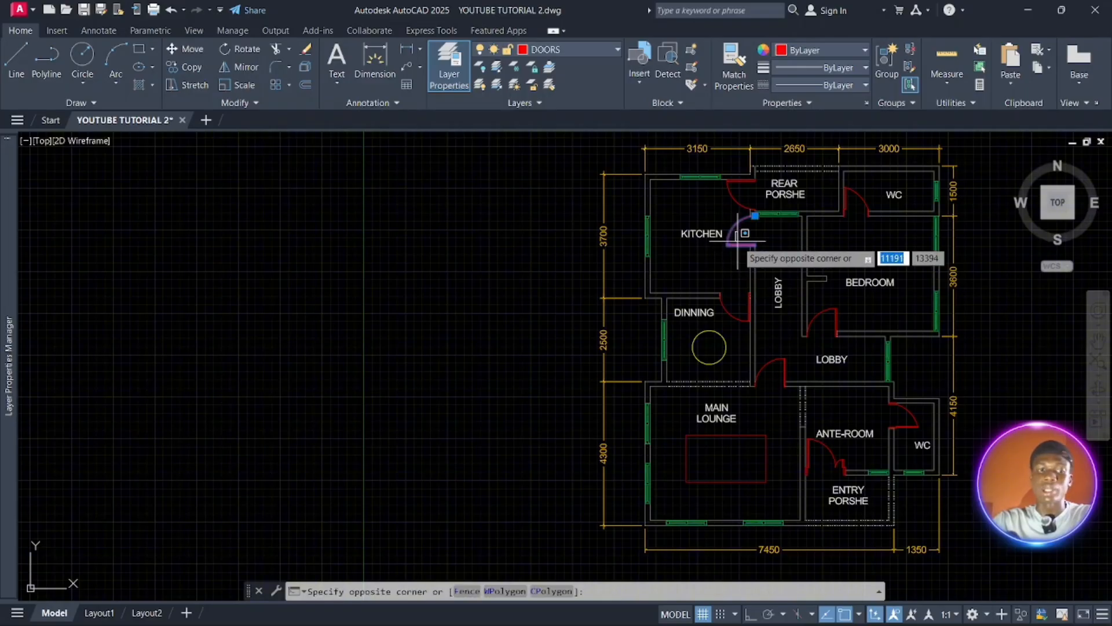
{"action": "left_click", "coordinate": [746, 262]}
{"action": "scroll", "coordinate": [746, 267], "scroll_direction": "up", "scroll_amount": 4}
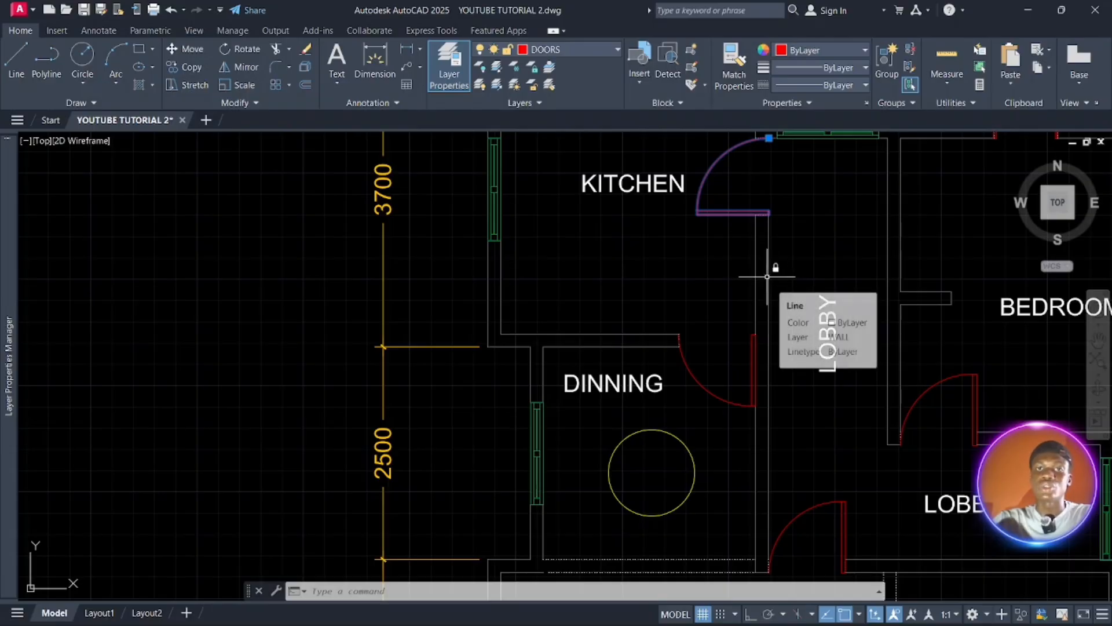
{"action": "scroll", "coordinate": [756, 287], "scroll_direction": "down", "scroll_amount": 5}
Unlock the WALL layer.
{"action": "mouse_move", "coordinate": [5, 218]}
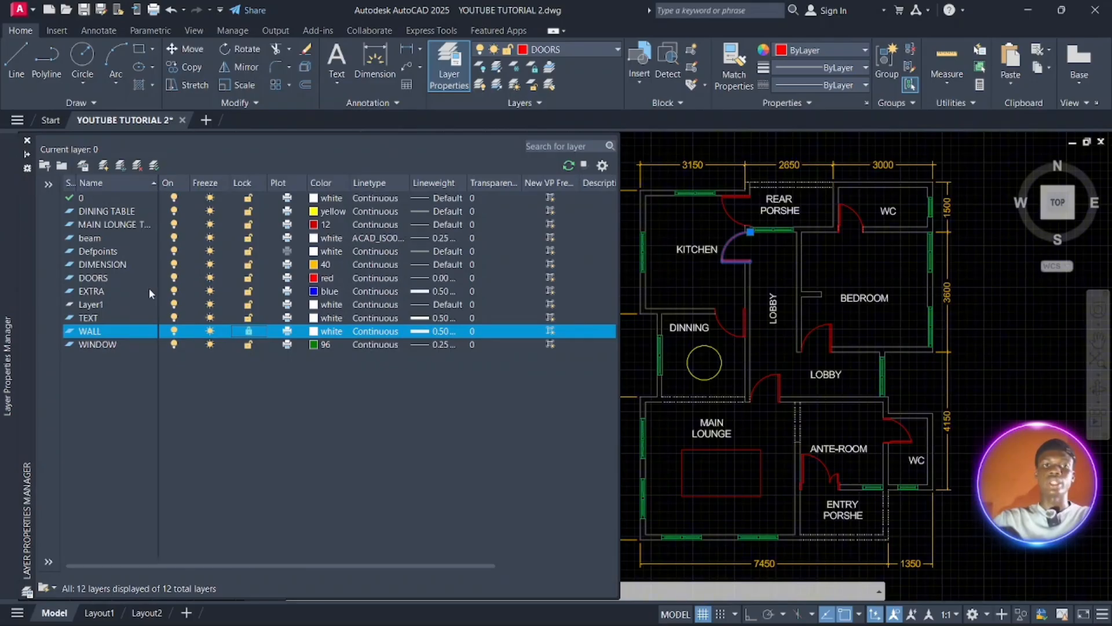
{"action": "left_click", "coordinate": [250, 334]}
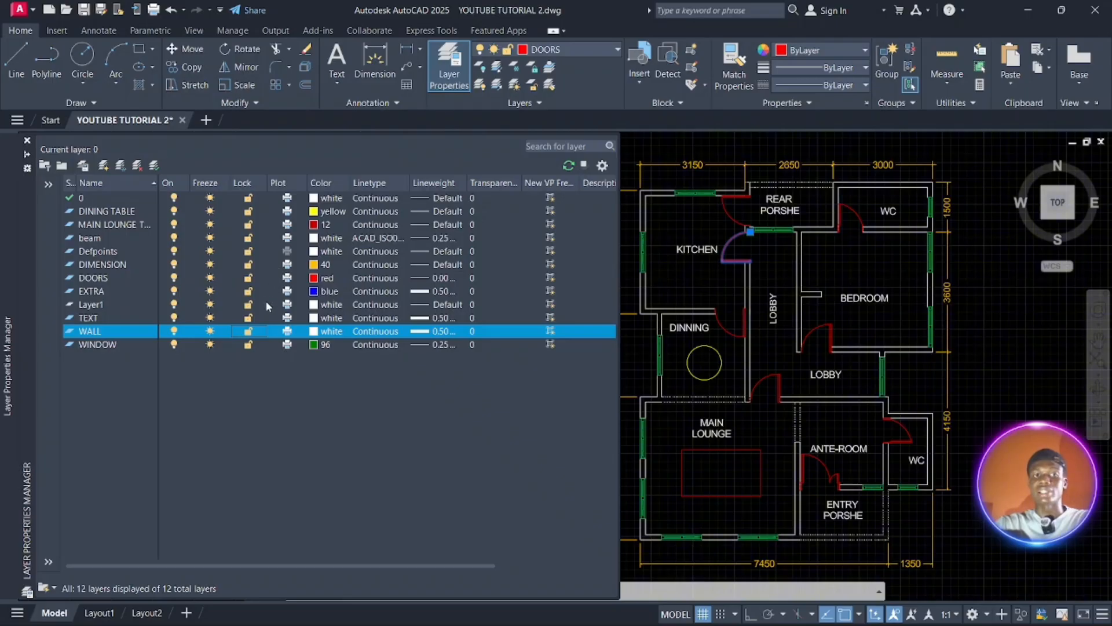
Look at the index colors available for the TEXT layer and keep white.
{"action": "left_click", "coordinate": [287, 318]}
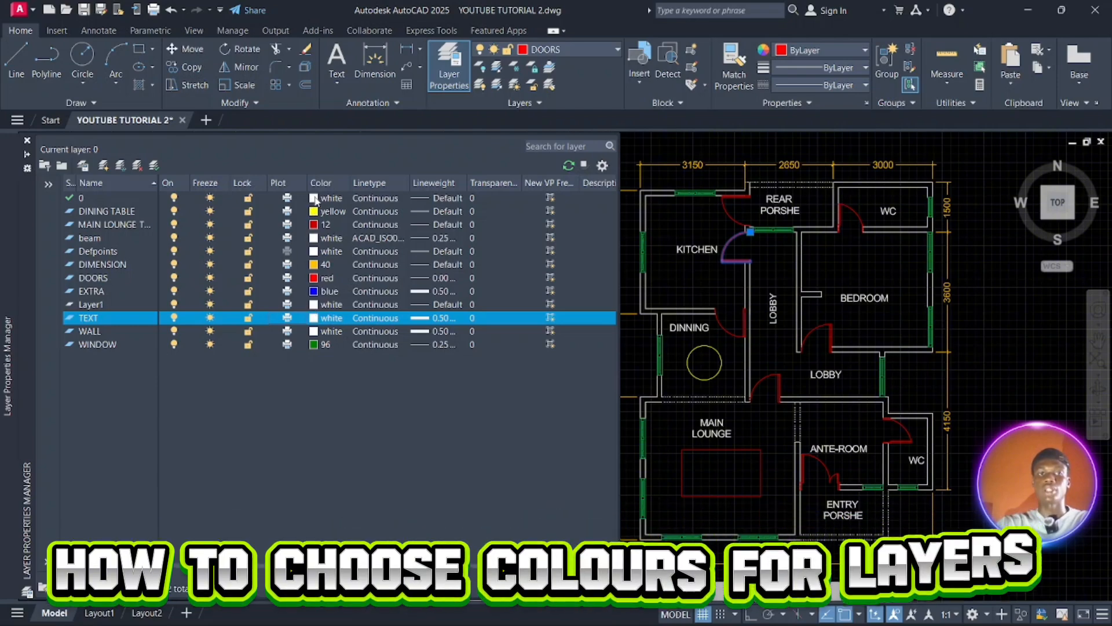
{"action": "left_click", "coordinate": [318, 320]}
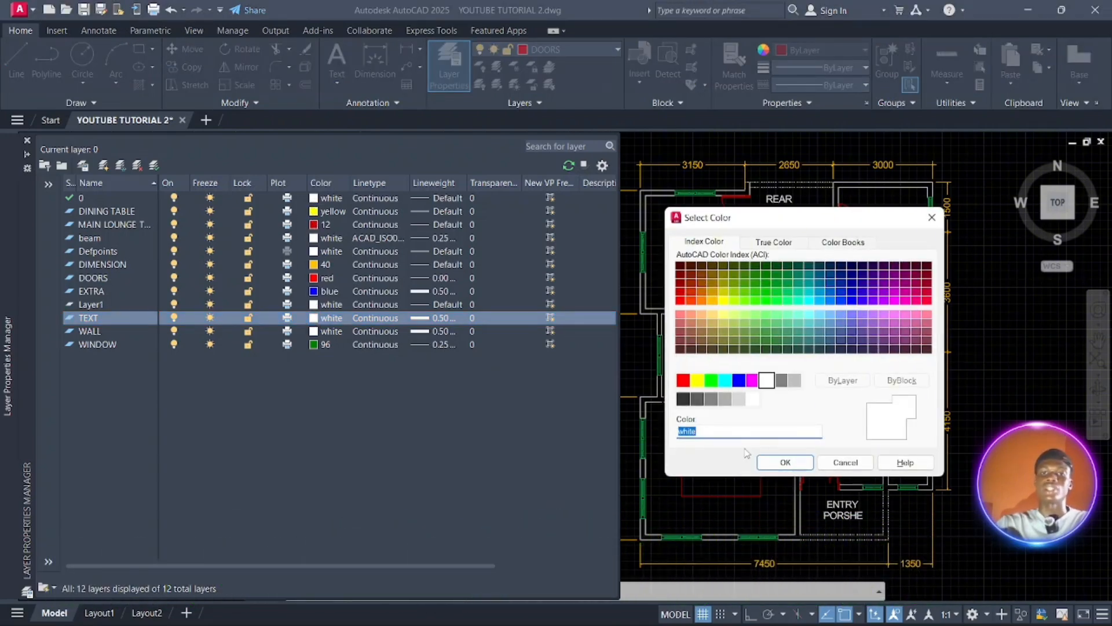
{"action": "left_click", "coordinate": [785, 462]}
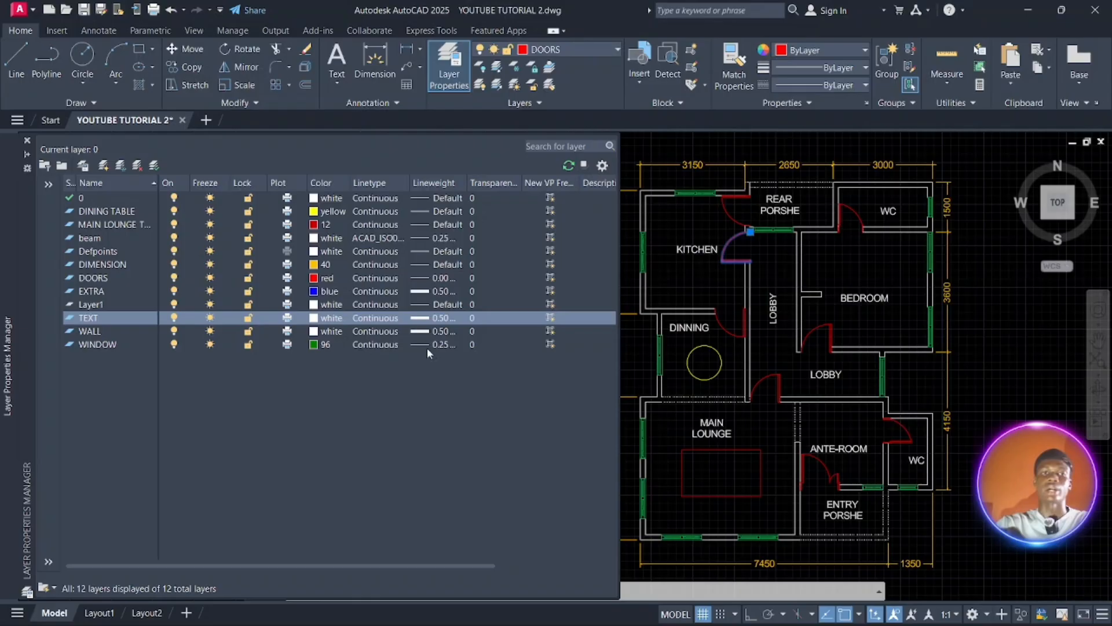
Examine the linetypes that can be loaded for the TEXT layer and keep Continuous.
{"action": "left_click", "coordinate": [376, 318]}
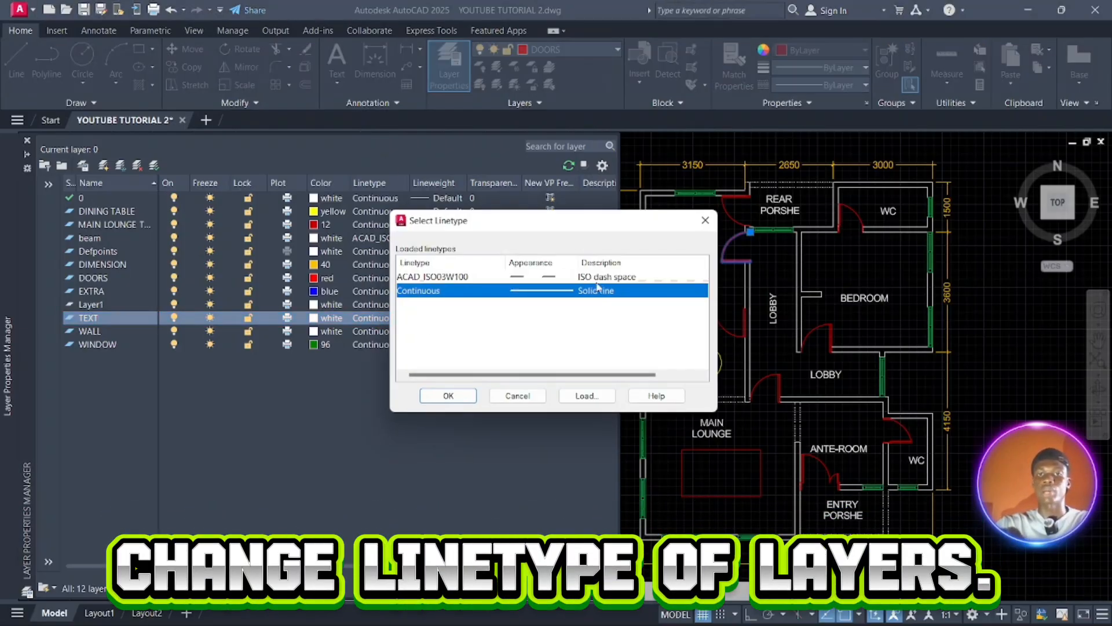
{"action": "left_click", "coordinate": [586, 396]}
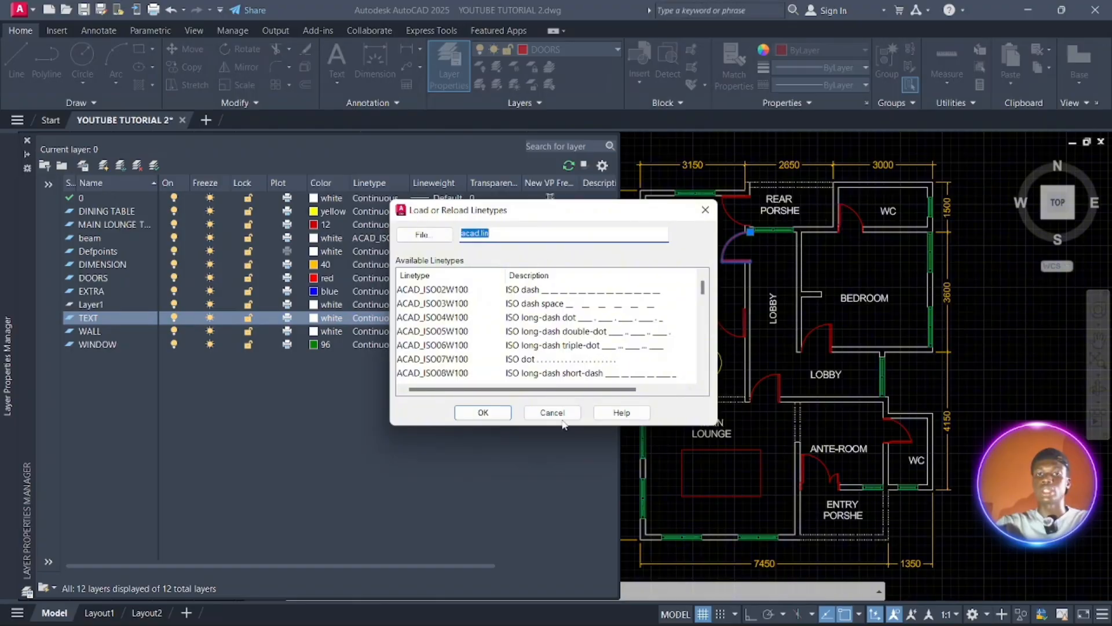
{"action": "scroll", "coordinate": [548, 313], "scroll_direction": "down", "scroll_amount": 4}
{"action": "scroll", "coordinate": [548, 313], "scroll_direction": "up", "scroll_amount": 7}
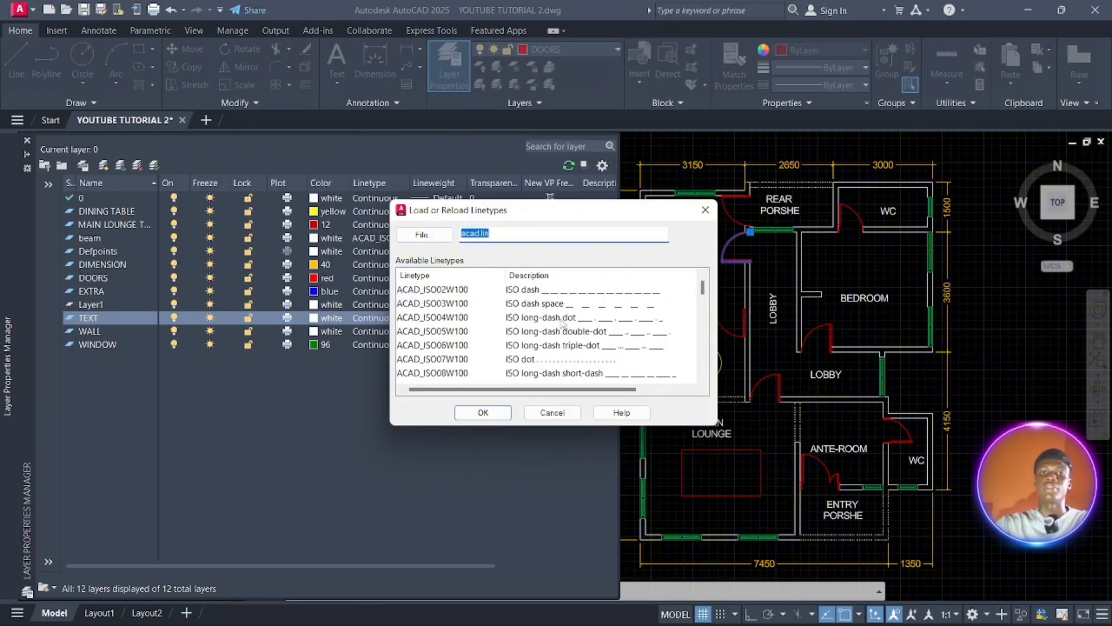
{"action": "left_click", "coordinate": [497, 414]}
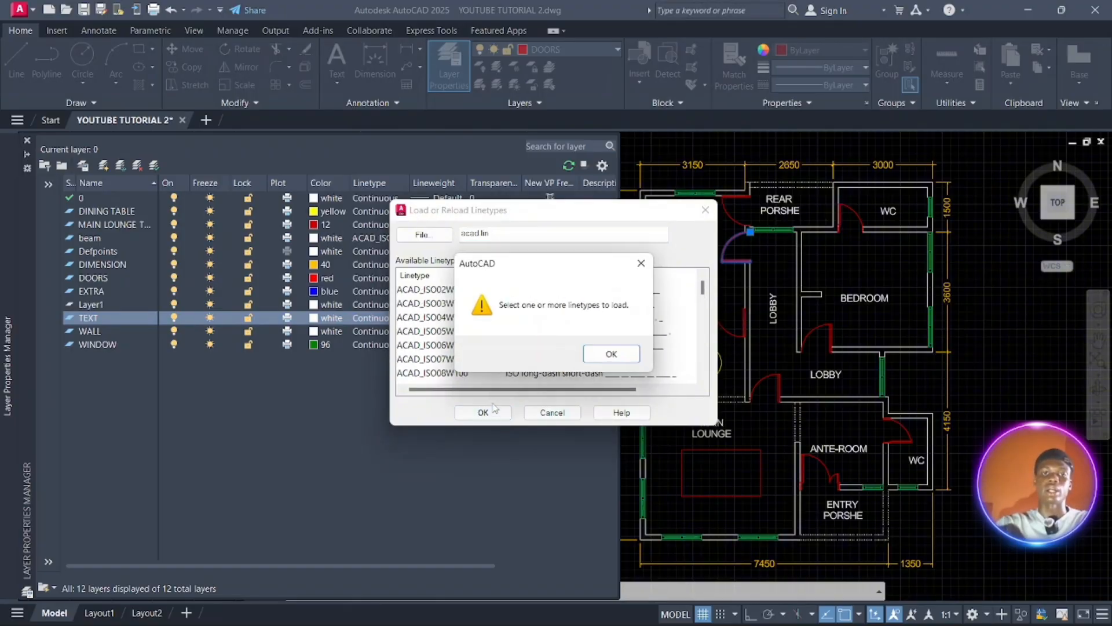
{"action": "left_click", "coordinate": [609, 353]}
{"action": "left_click", "coordinate": [552, 413]}
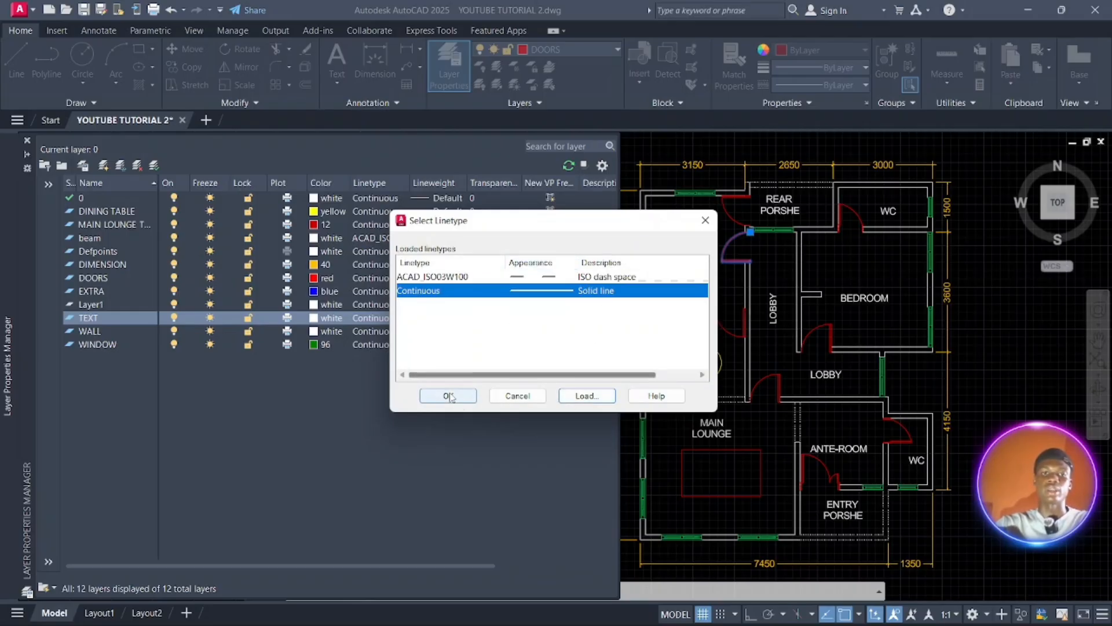
{"action": "left_click", "coordinate": [449, 397]}
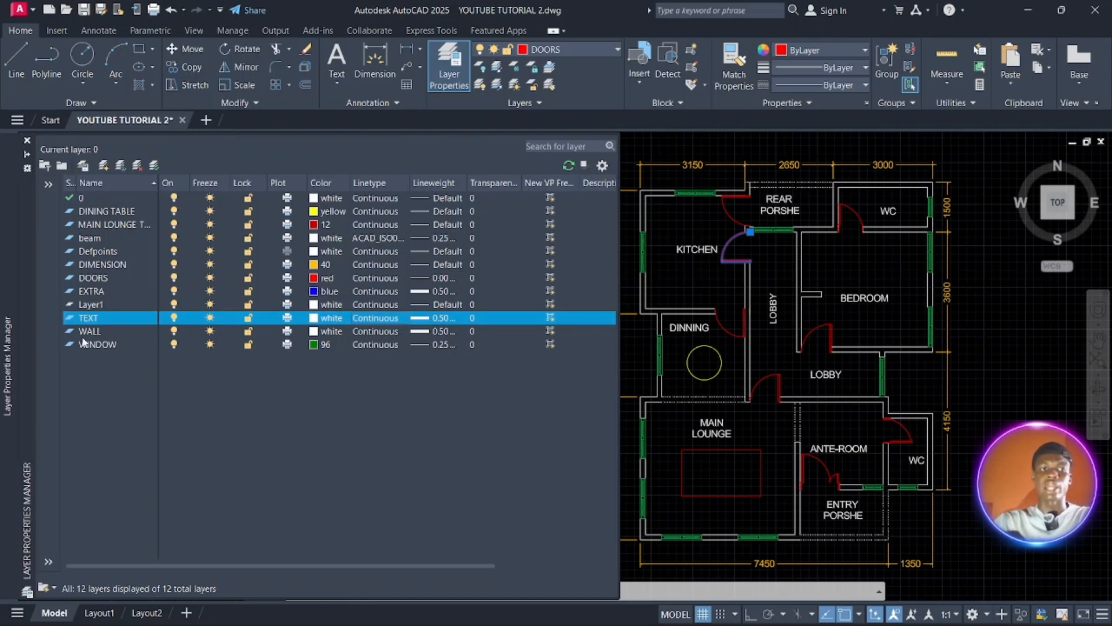
Set the beam layer's lineweight to 0.50 mm.
{"action": "left_click", "coordinate": [105, 334]}
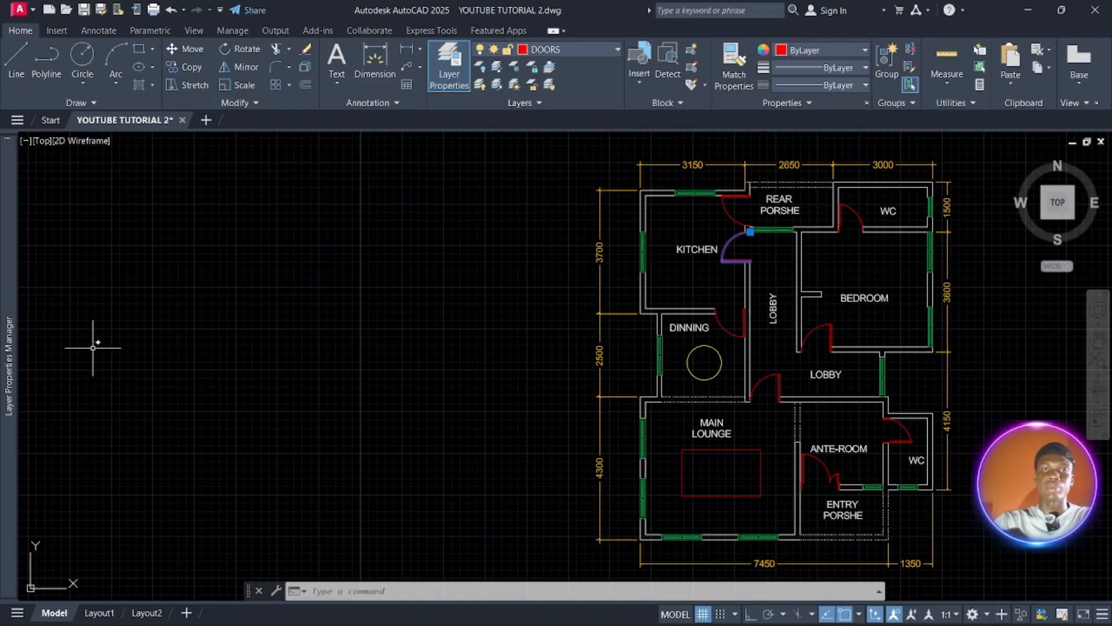
{"action": "mouse_move", "coordinate": [9, 356]}
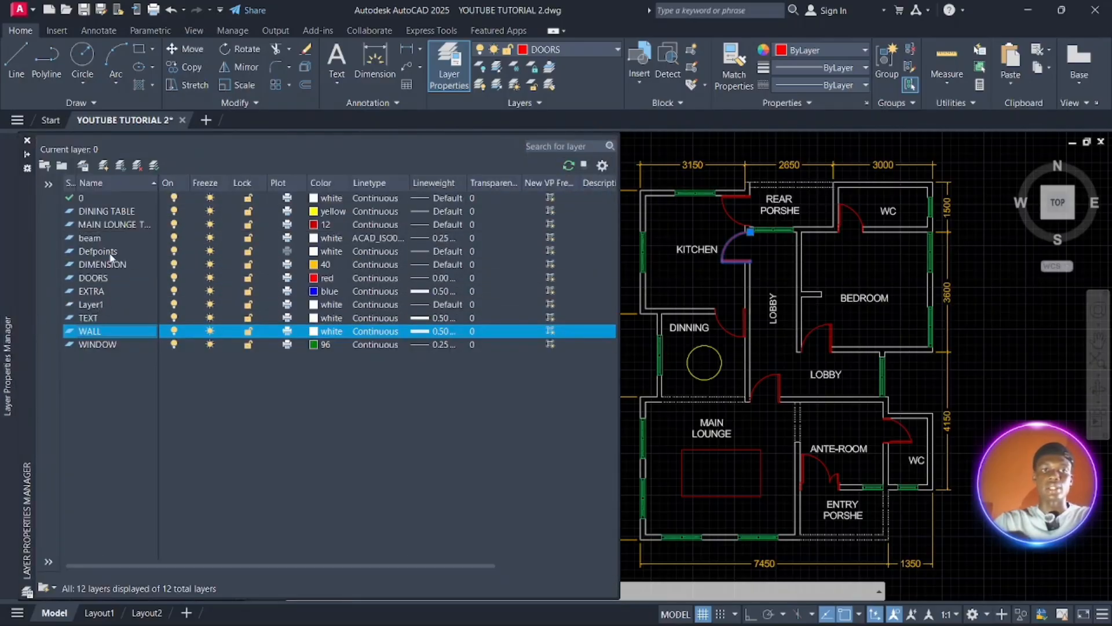
{"action": "left_click", "coordinate": [113, 239]}
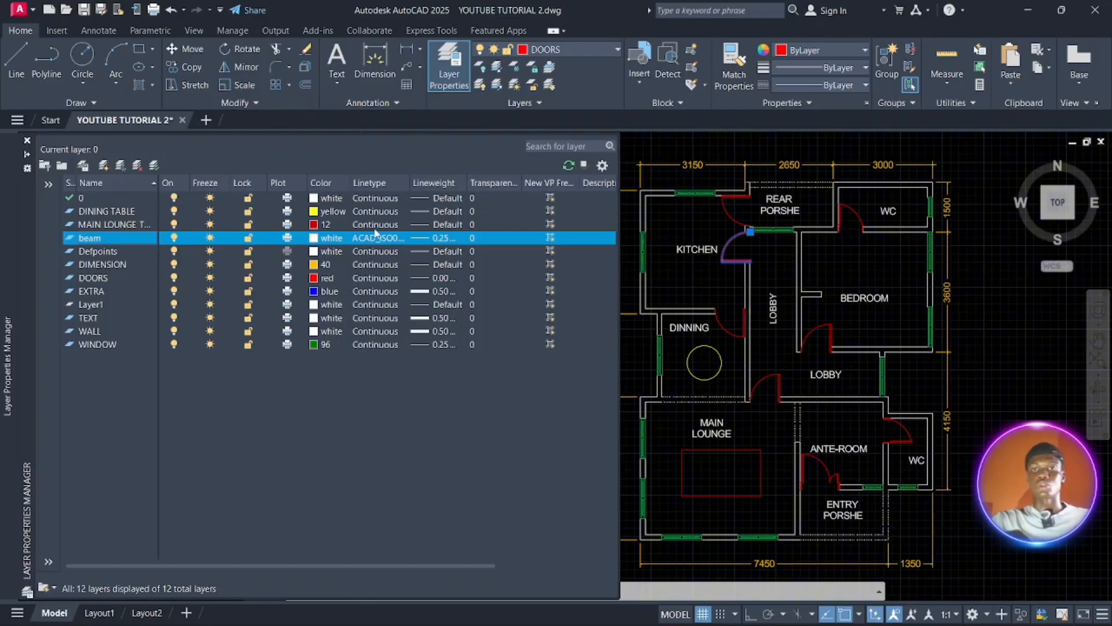
{"action": "left_click", "coordinate": [436, 237]}
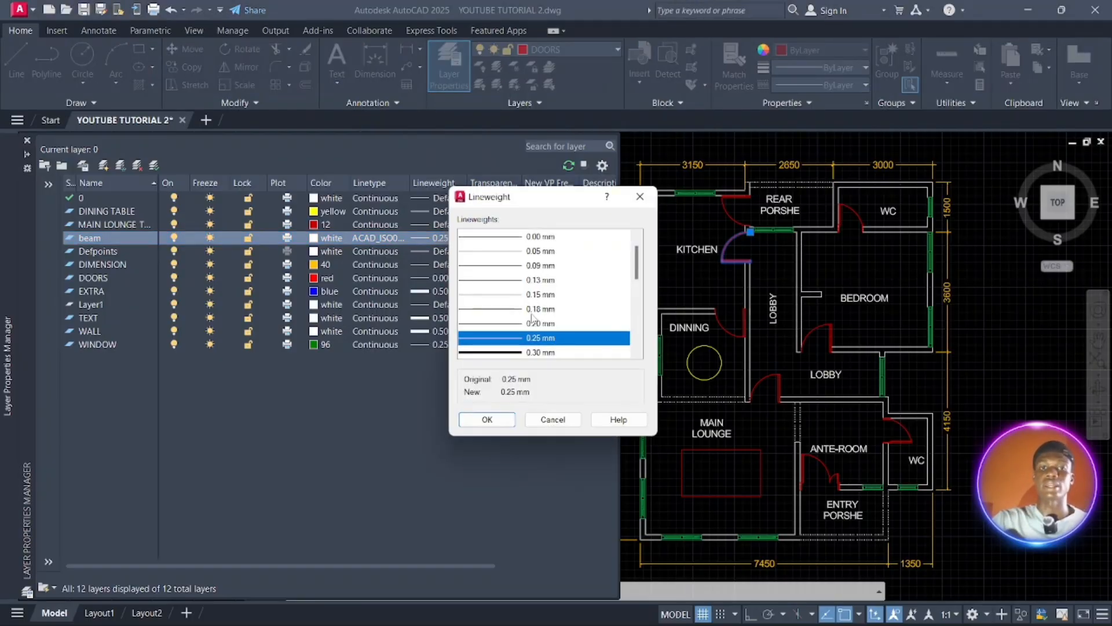
{"action": "scroll", "coordinate": [532, 319], "scroll_direction": "down", "scroll_amount": 2}
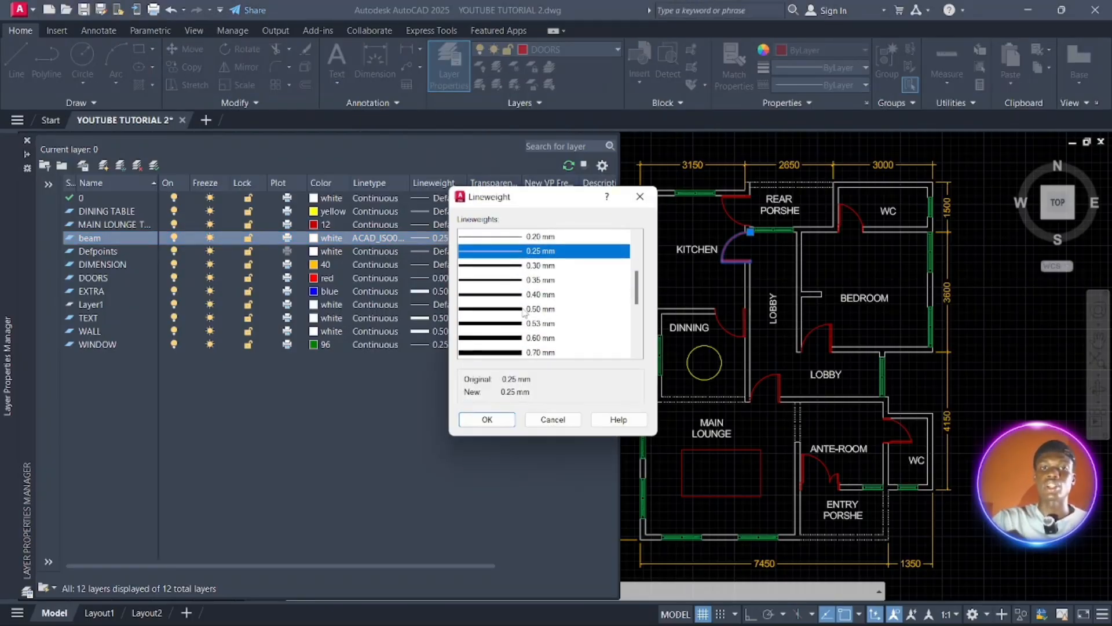
{"action": "left_click", "coordinate": [524, 309]}
{"action": "left_click", "coordinate": [487, 420]}
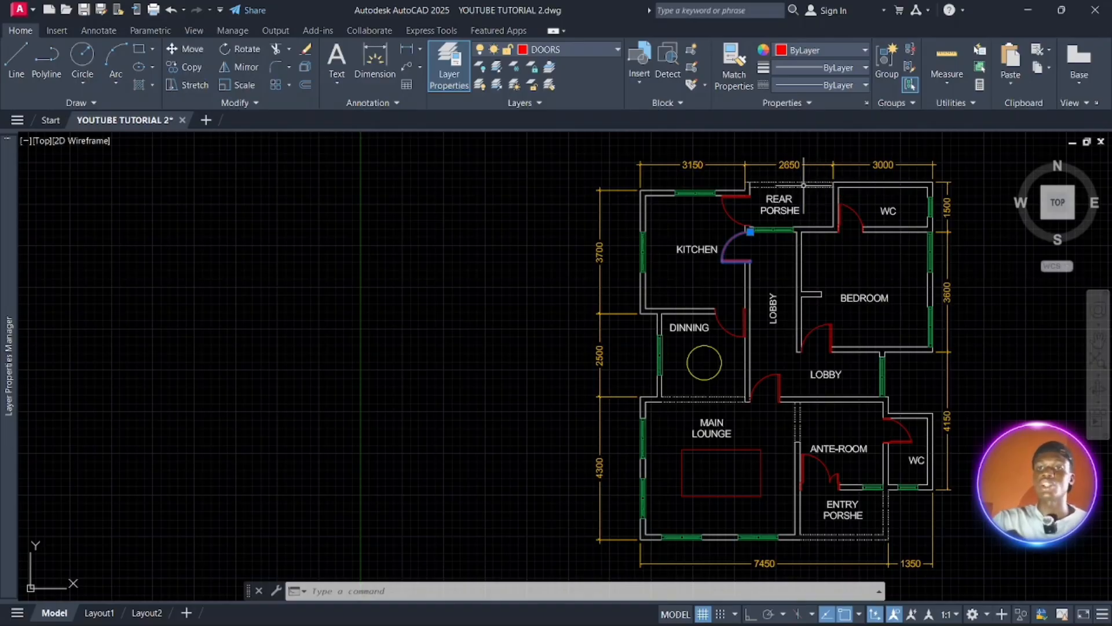
Add the LineWeight control to the status bar and turn on lineweight display for the floor plan.
{"action": "mouse_move", "coordinate": [1106, 623]}
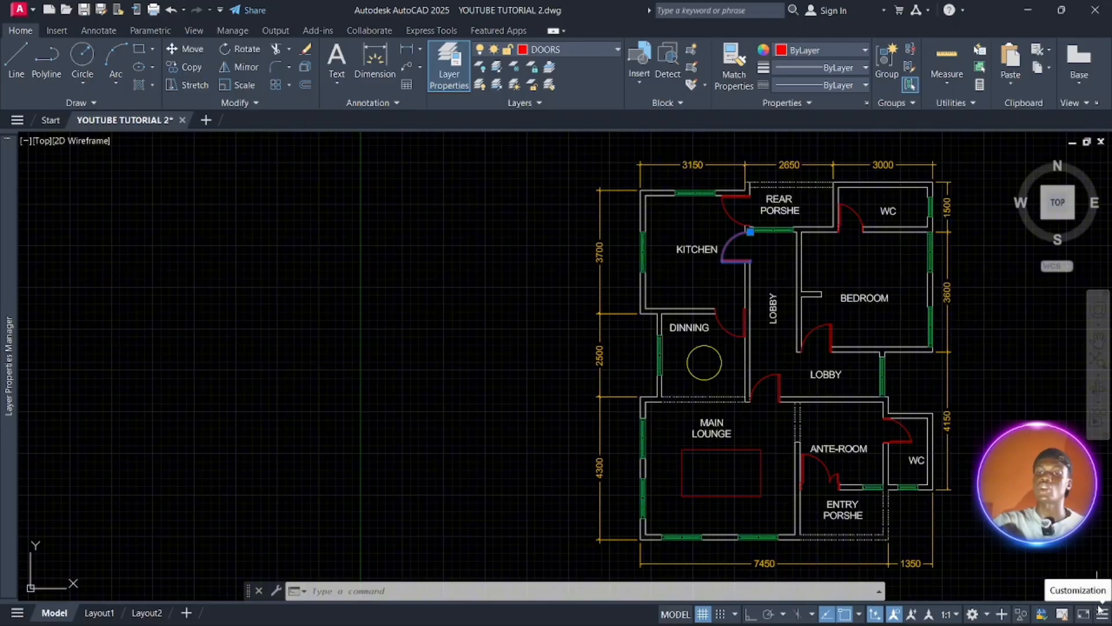
{"action": "left_click", "coordinate": [1103, 612]}
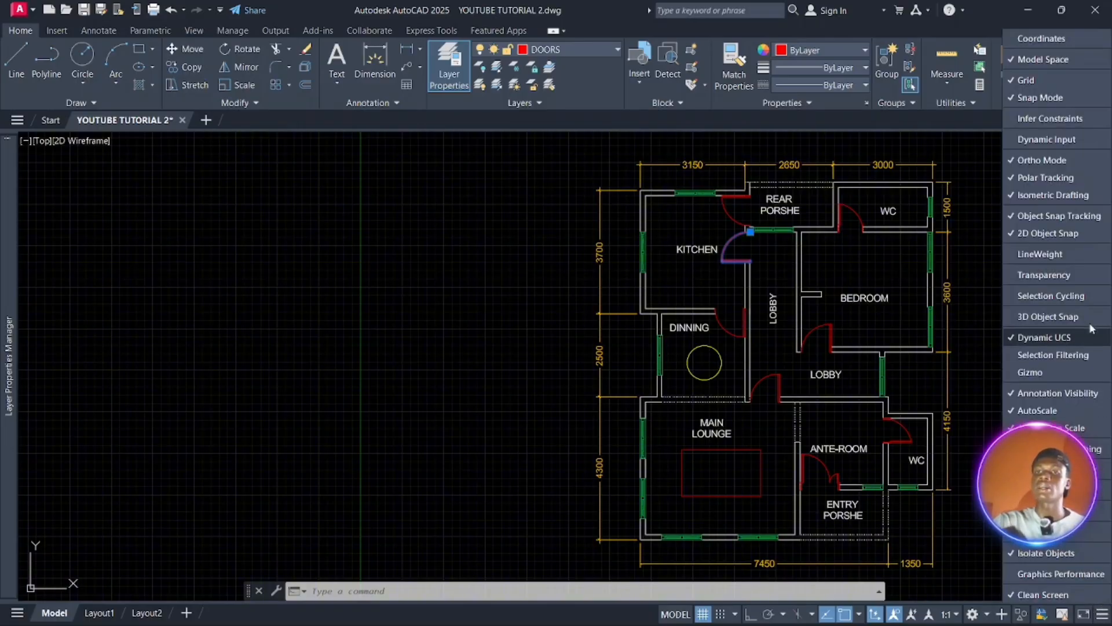
{"action": "left_click", "coordinate": [1070, 253]}
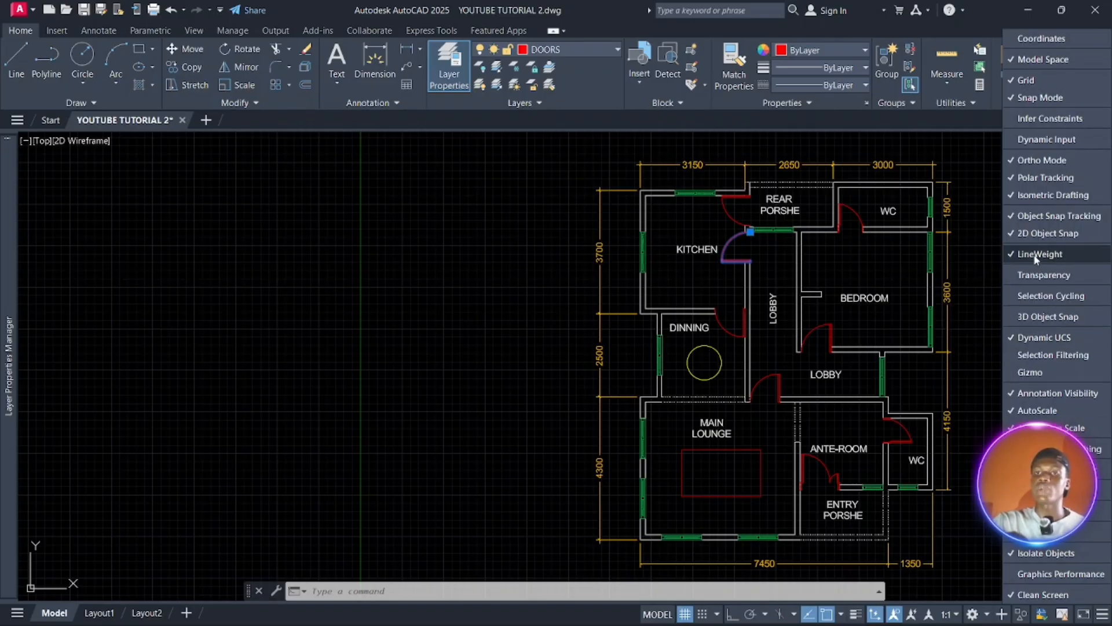
{"action": "left_click", "coordinate": [863, 611]}
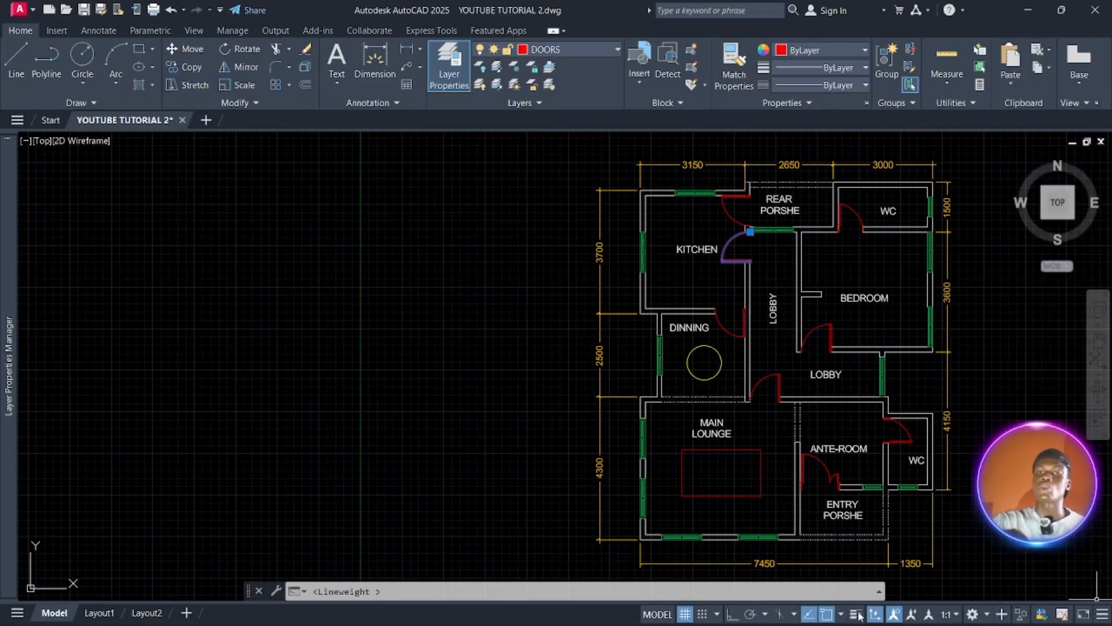
{"action": "left_click", "coordinate": [857, 612]}
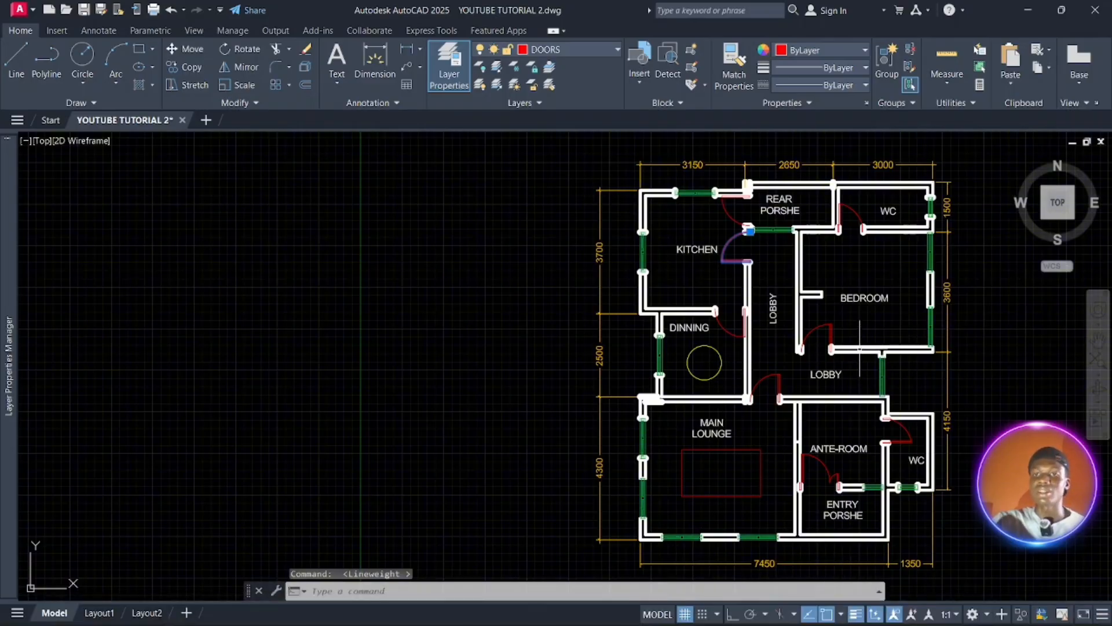
{"action": "scroll", "coordinate": [918, 298], "scroll_direction": "up", "scroll_amount": 2}
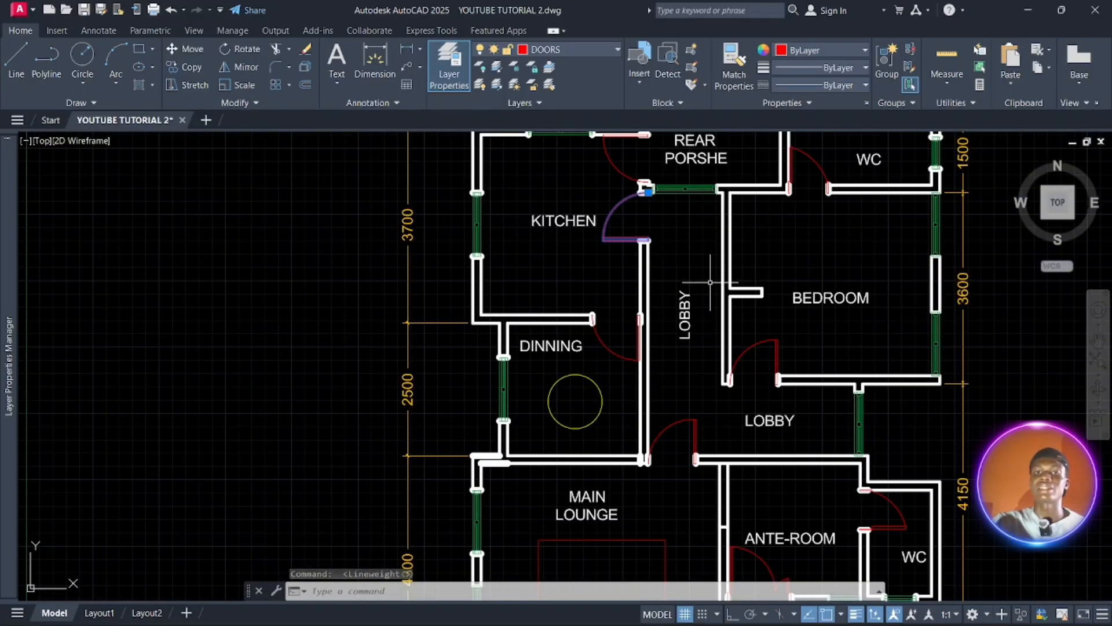
Set the TEXT layer's lineweight to Default.
{"action": "scroll", "coordinate": [715, 283], "scroll_direction": "up", "scroll_amount": 4}
{"action": "scroll", "coordinate": [715, 283], "scroll_direction": "down", "scroll_amount": 5}
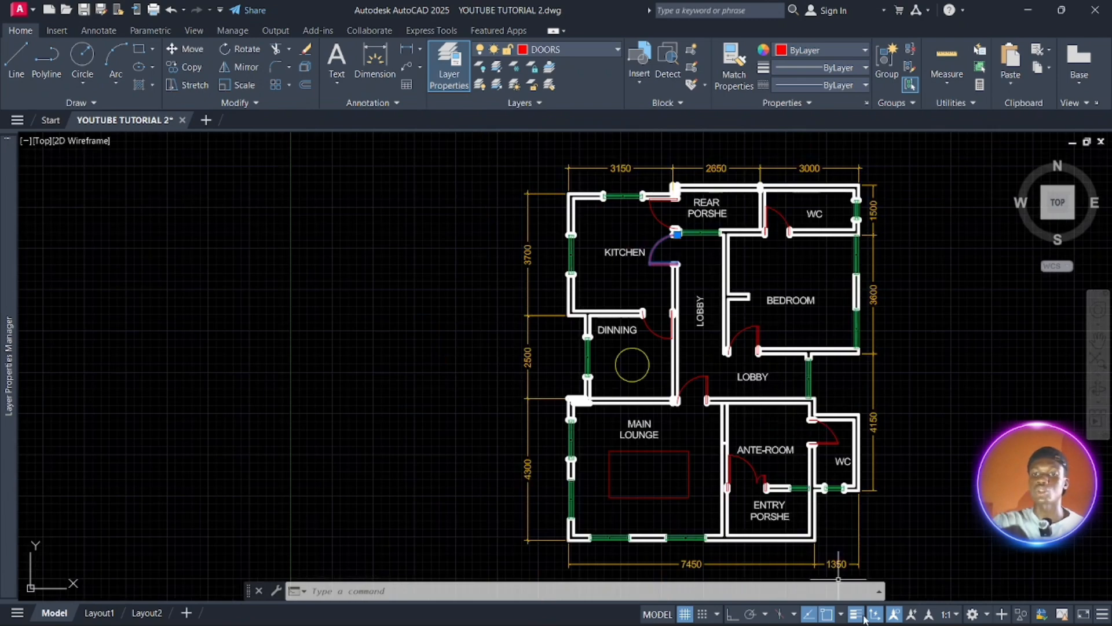
{"action": "mouse_move", "coordinate": [11, 513]}
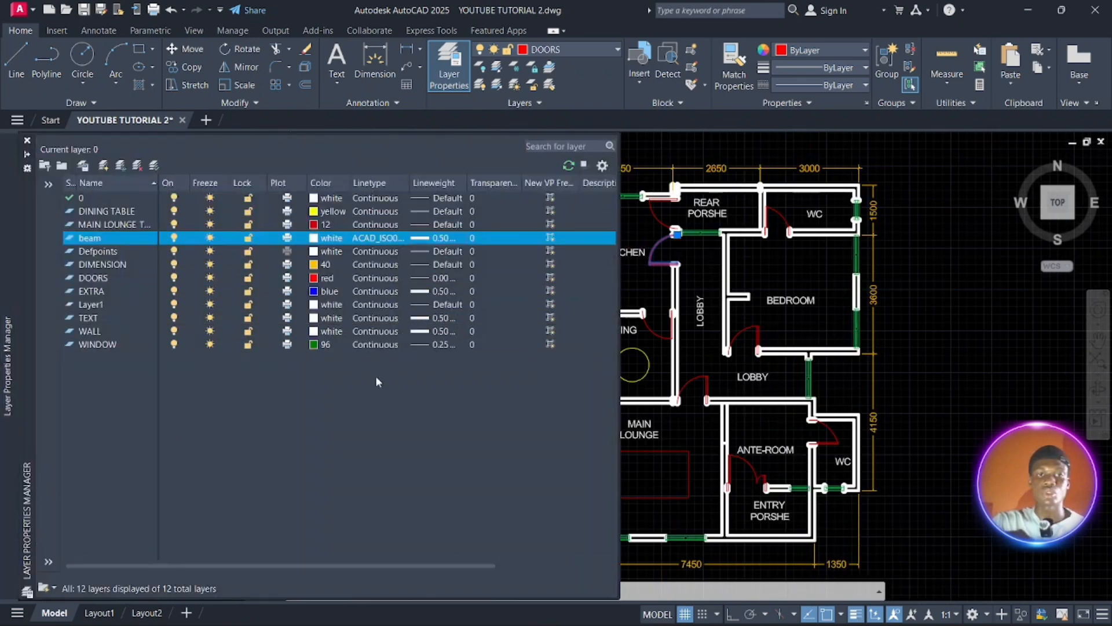
{"action": "left_click", "coordinate": [426, 323]}
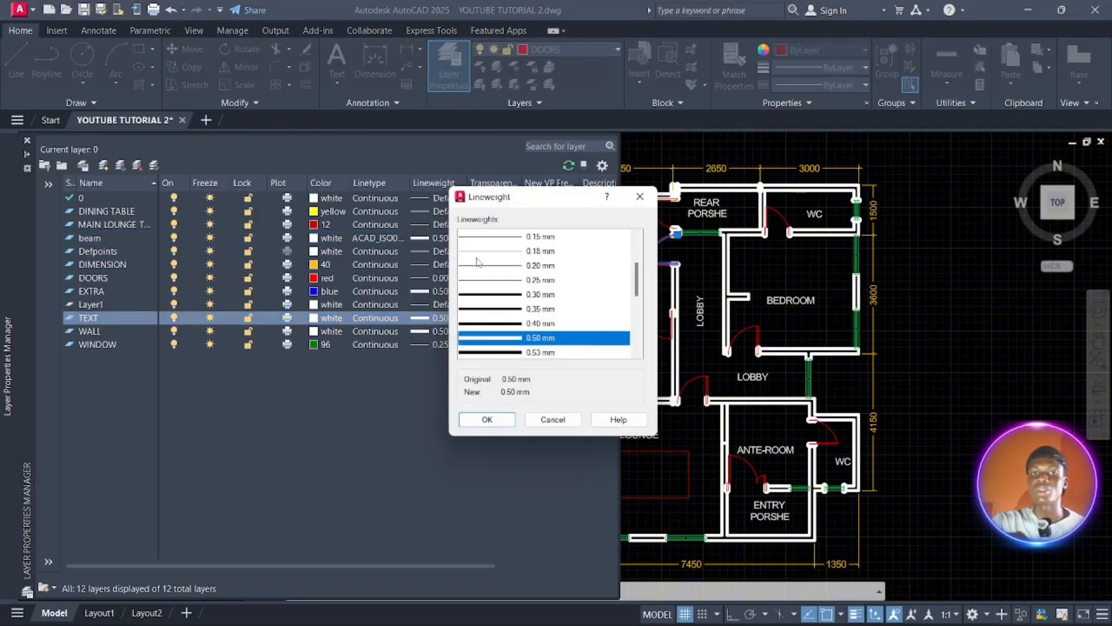
{"action": "scroll", "coordinate": [516, 310], "scroll_direction": "up", "scroll_amount": 2}
{"action": "left_click", "coordinate": [523, 237]}
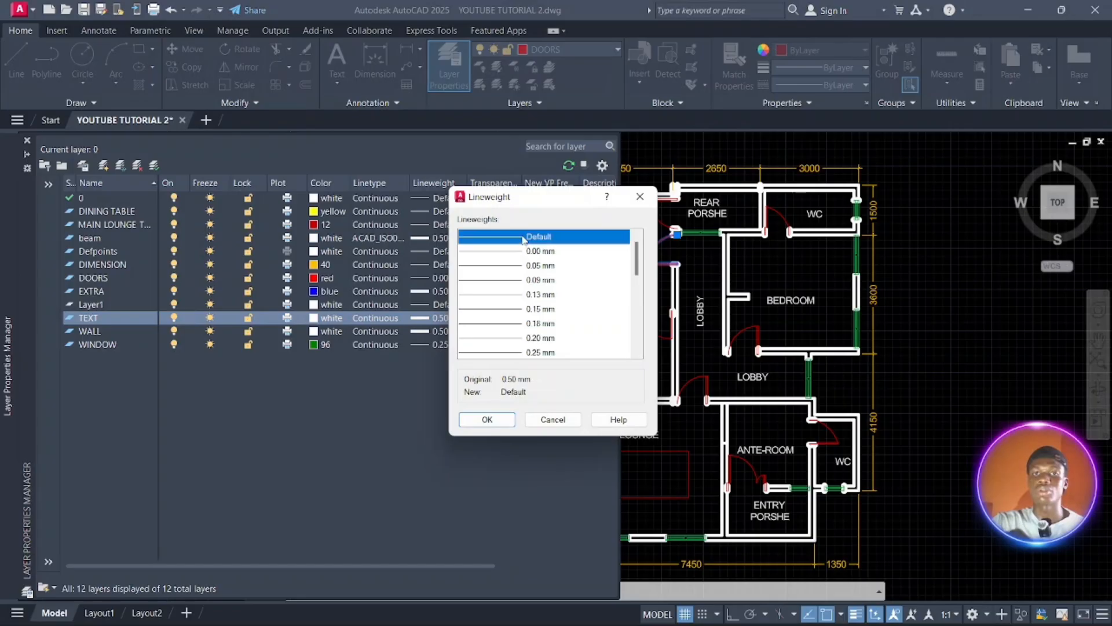
{"action": "left_click", "coordinate": [488, 422]}
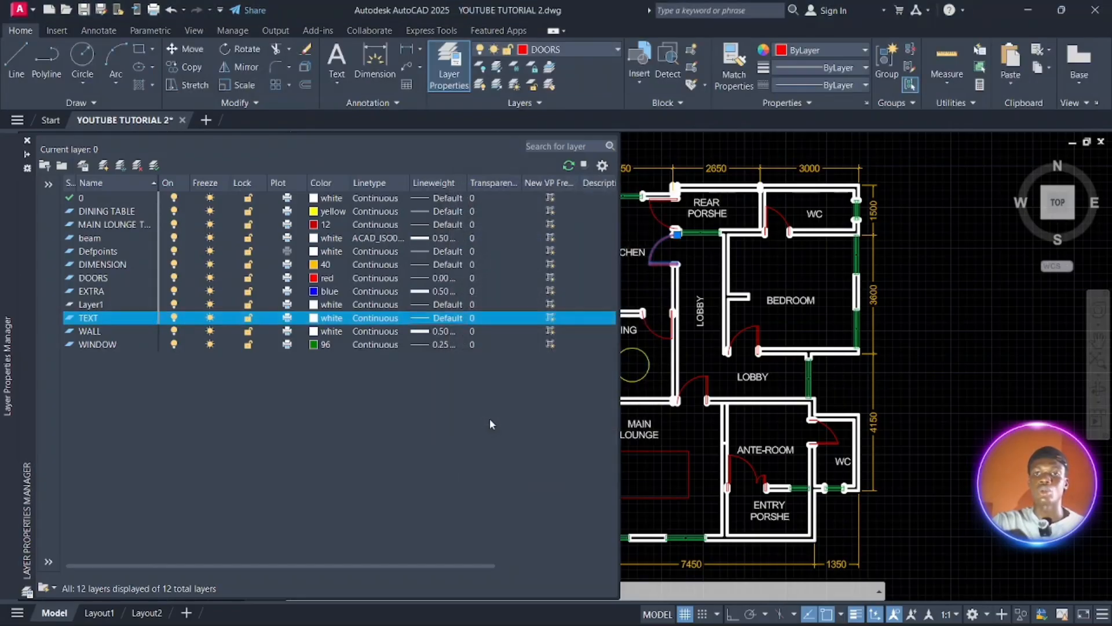
Set the WALL layer's lineweight to Default.
{"action": "left_click", "coordinate": [421, 336]}
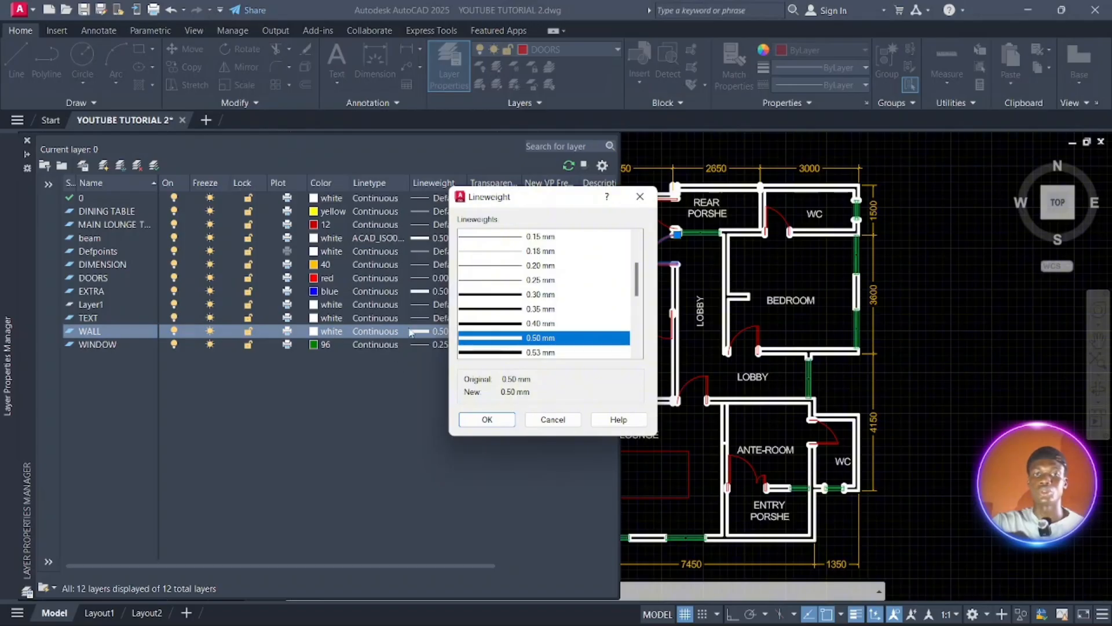
{"action": "scroll", "coordinate": [507, 263], "scroll_direction": "up", "scroll_amount": 2}
{"action": "left_click", "coordinate": [512, 237]}
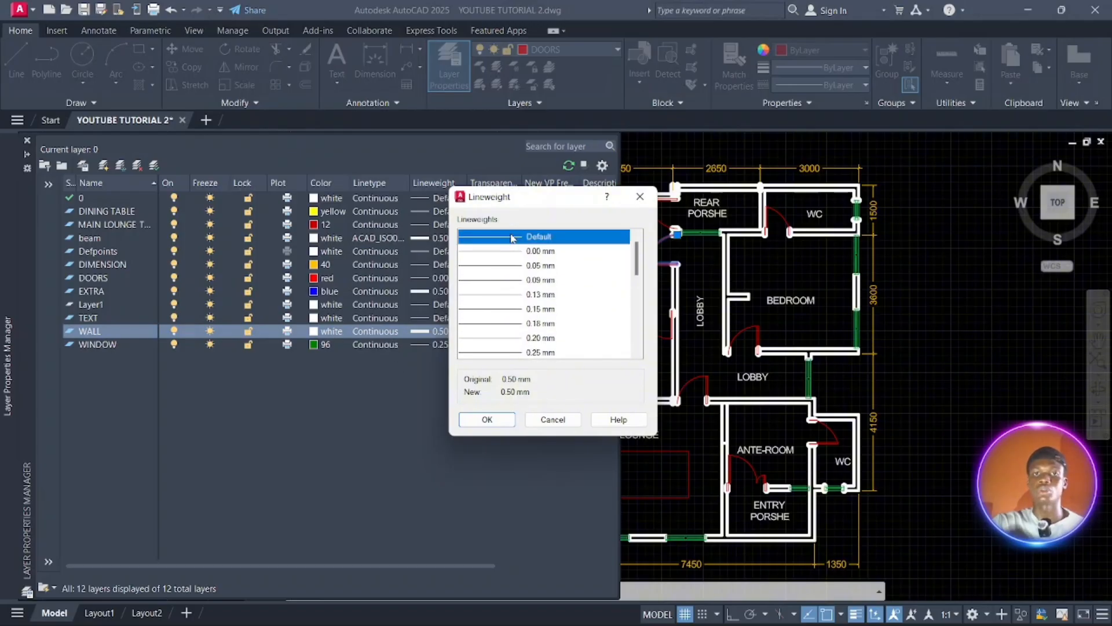
{"action": "left_click", "coordinate": [485, 420]}
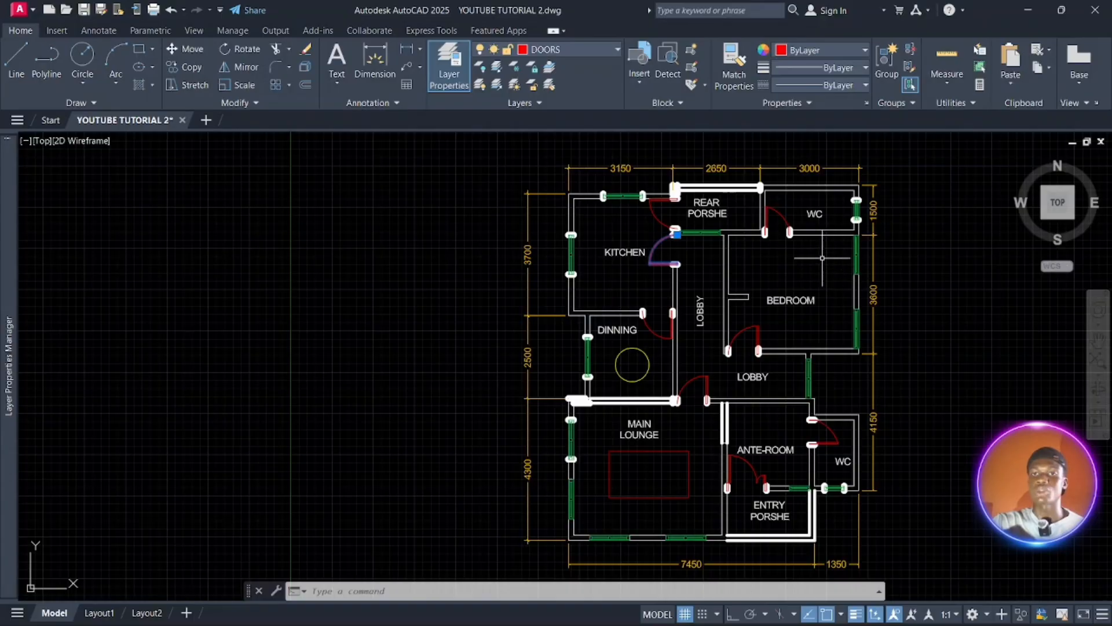
Inspect the beam lines above the rear porch up close and turn off lineweight display for the floor plan.
{"action": "scroll", "coordinate": [727, 200], "scroll_direction": "up", "scroll_amount": 2}
{"action": "scroll", "coordinate": [729, 196], "scroll_direction": "up", "scroll_amount": 3}
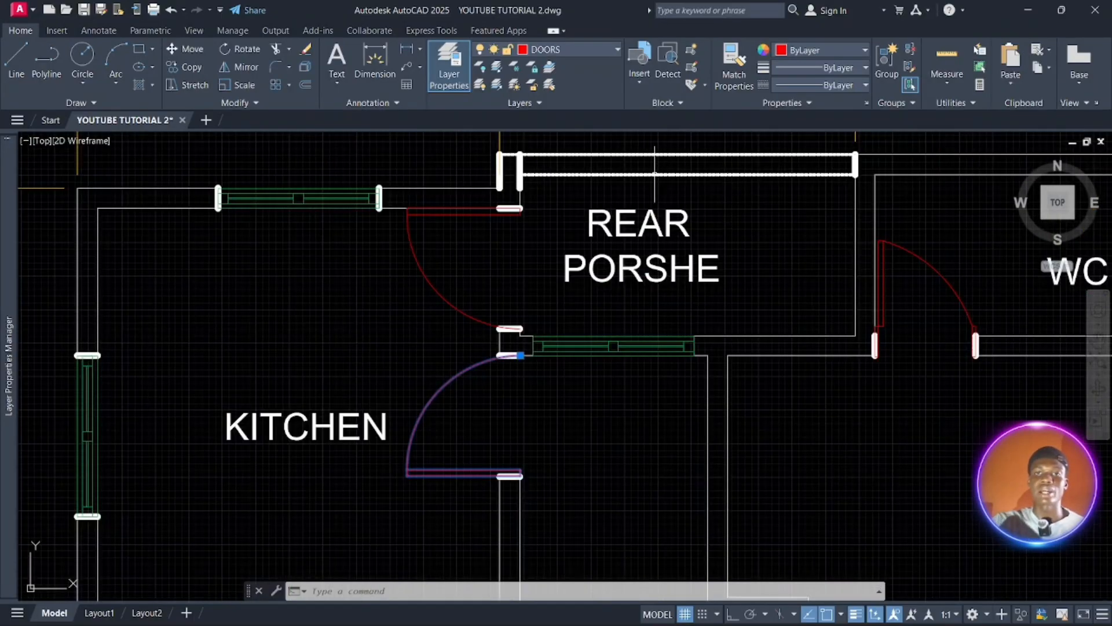
{"action": "scroll", "coordinate": [721, 168], "scroll_direction": "up", "scroll_amount": 6}
{"action": "scroll", "coordinate": [695, 169], "scroll_direction": "down", "scroll_amount": 6}
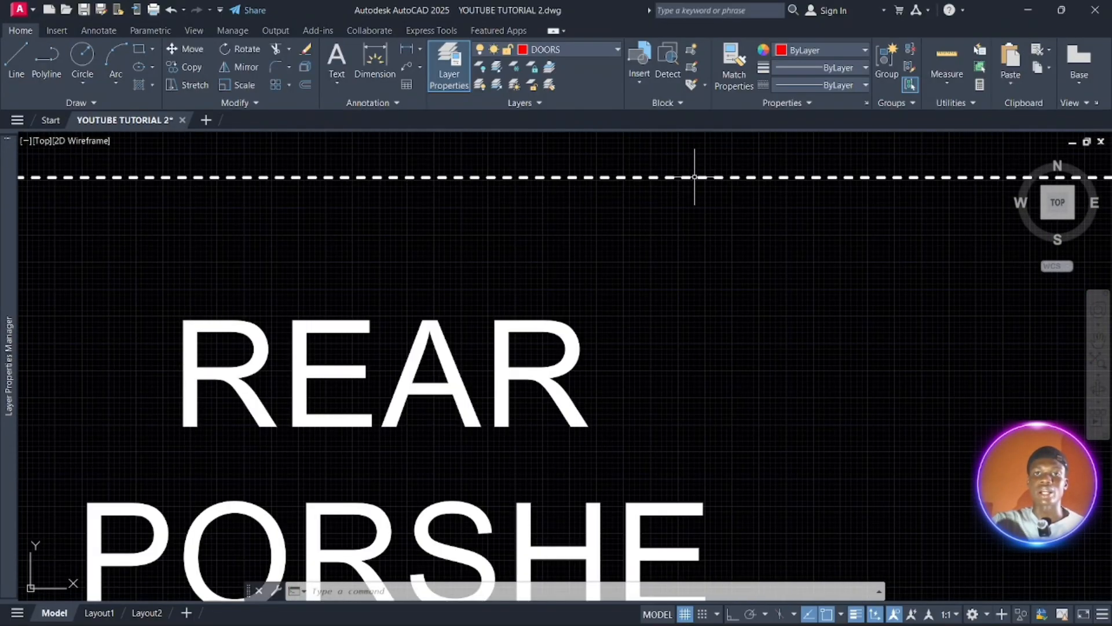
{"action": "scroll", "coordinate": [694, 177], "scroll_direction": "down", "scroll_amount": 6}
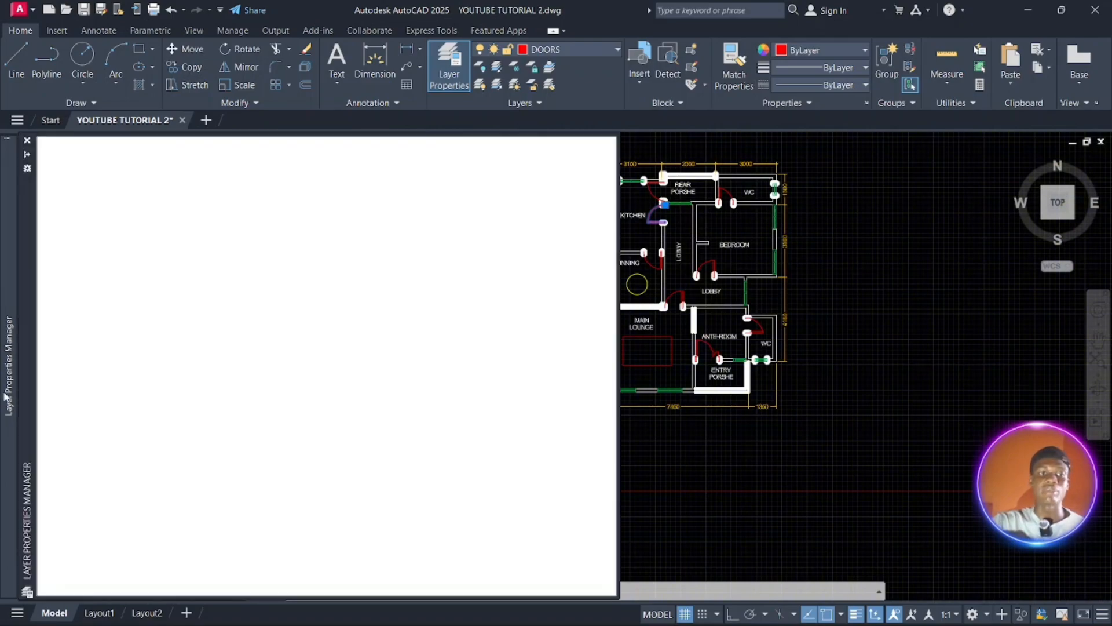
{"action": "mouse_move", "coordinate": [8, 399]}
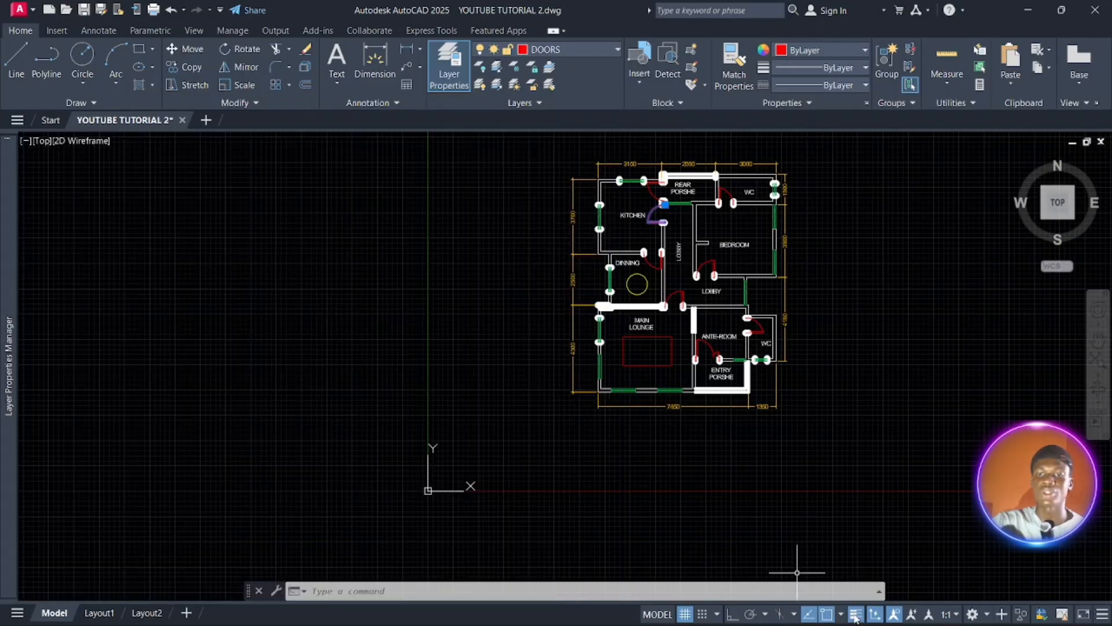
{"action": "left_click", "coordinate": [856, 616]}
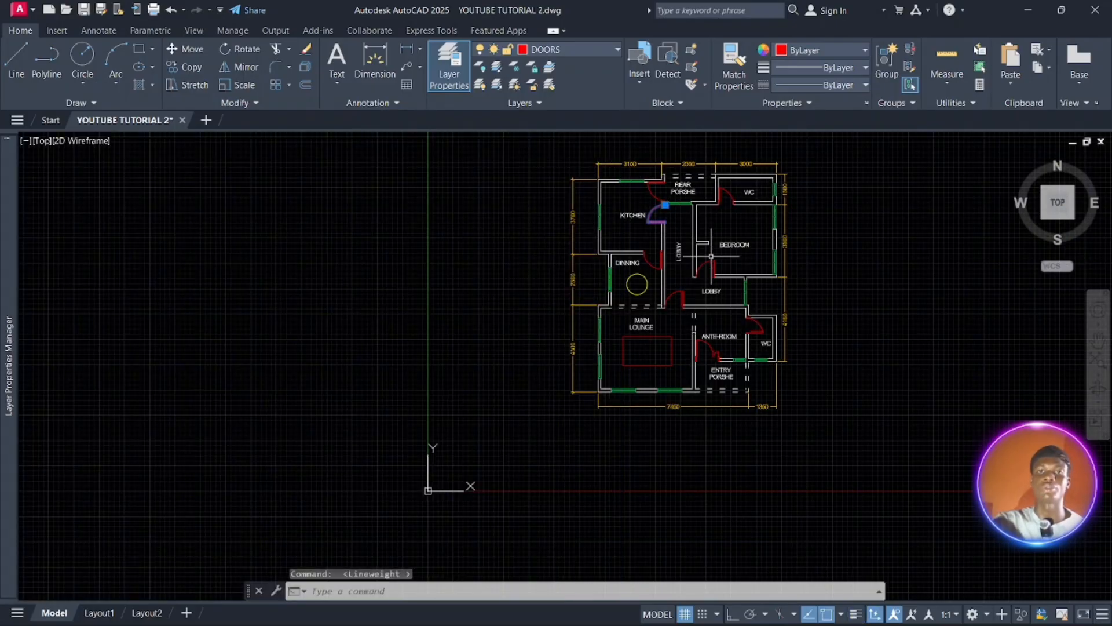
Look at the transparency values available for the WALL layer and keep 0.
{"action": "scroll", "coordinate": [713, 255], "scroll_direction": "up", "scroll_amount": 2}
{"action": "middle_click_drag", "start_coordinate": [639, 255], "coordinate": [643, 372]}
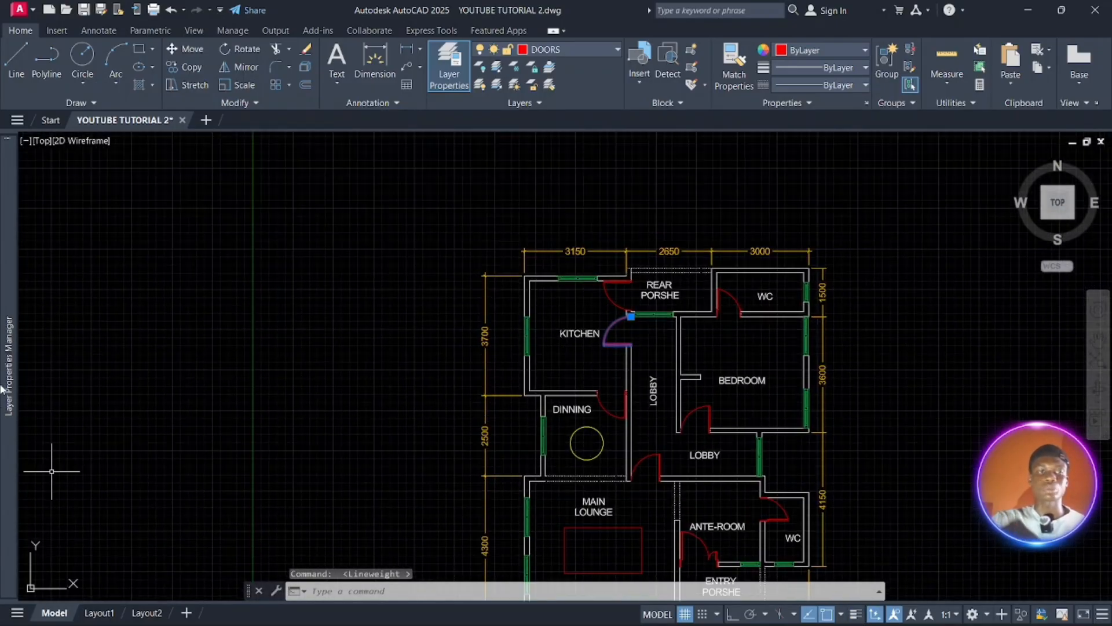
{"action": "mouse_move", "coordinate": [8, 371]}
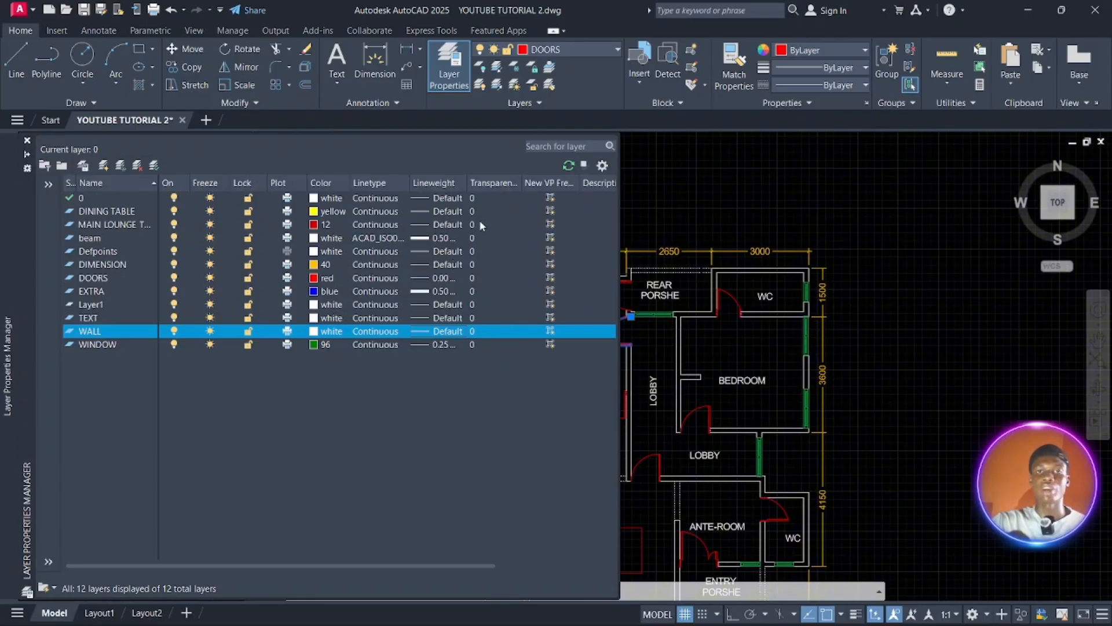
{"action": "left_click", "coordinate": [478, 330]}
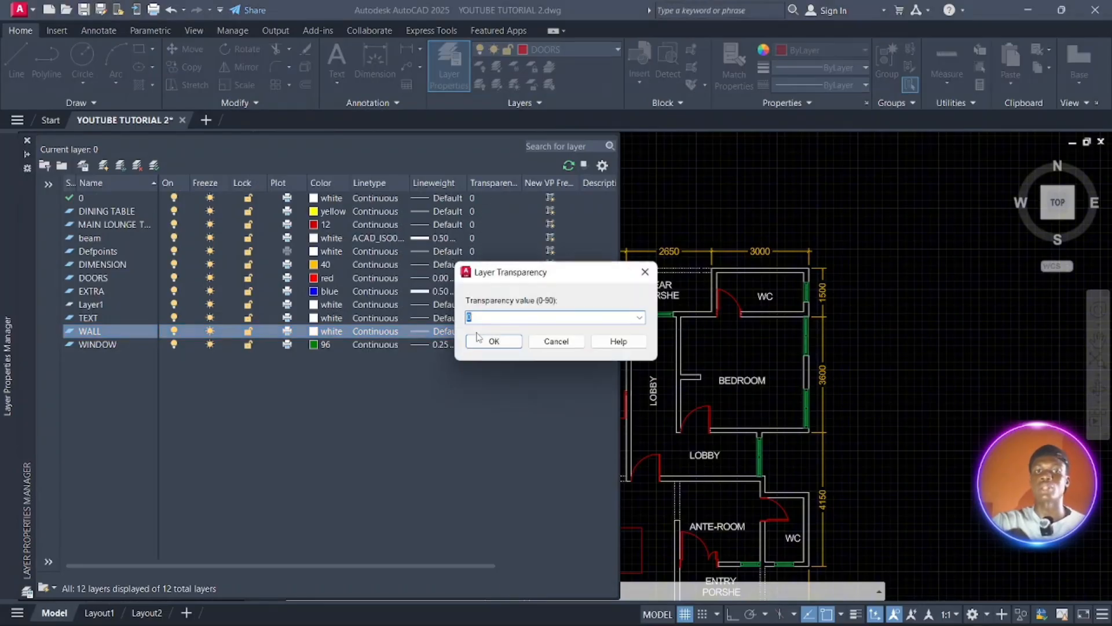
{"action": "left_click", "coordinate": [637, 319]}
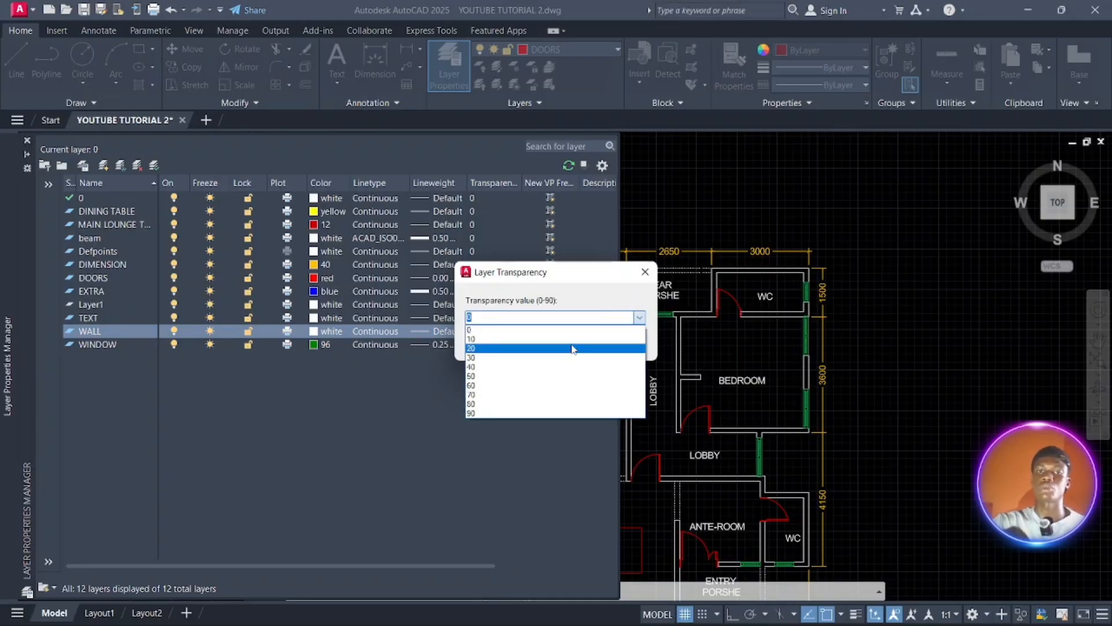
{"action": "left_click", "coordinate": [544, 449]}
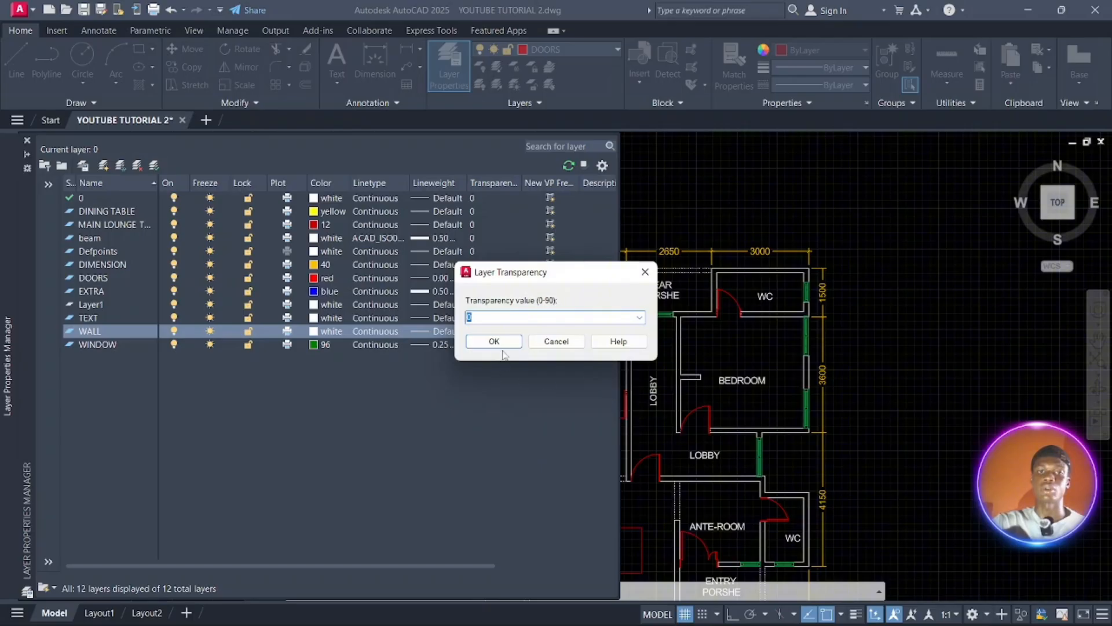
{"action": "left_click", "coordinate": [653, 275]}
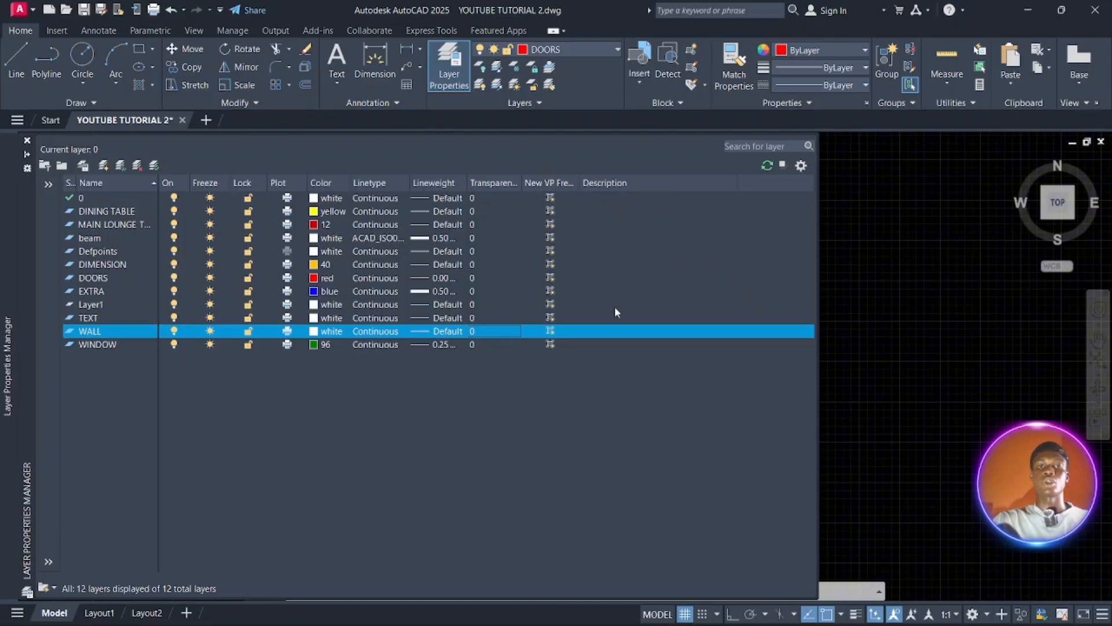
Open layer 0's description for editing and leave it blank.
{"action": "left_click", "coordinate": [592, 328]}
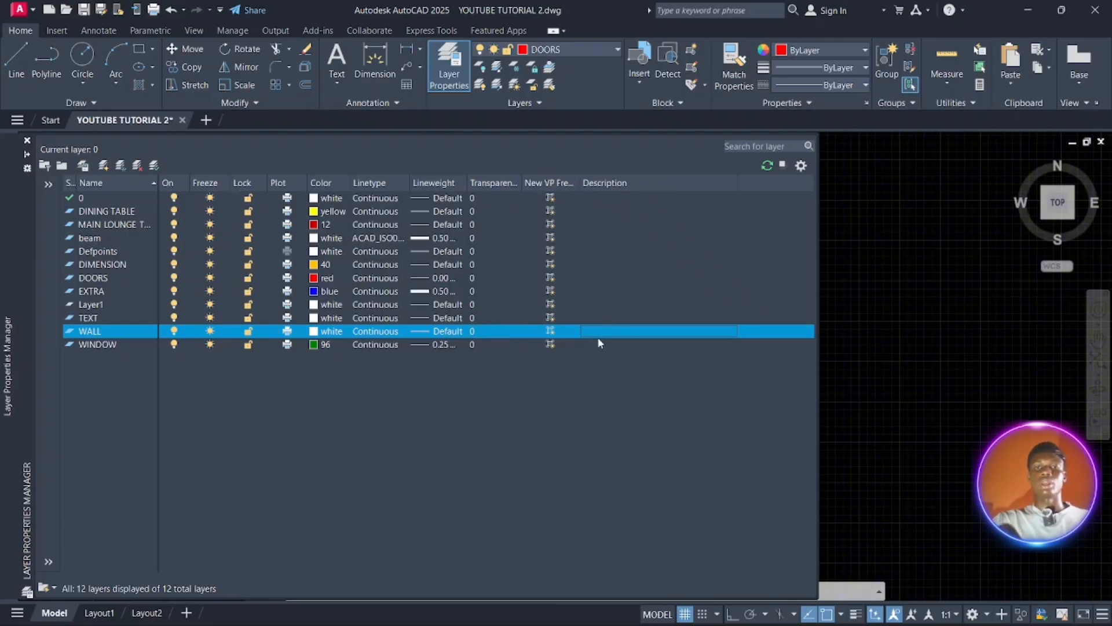
{"action": "left_click", "coordinate": [628, 197]}
{"action": "left_click", "coordinate": [624, 199]}
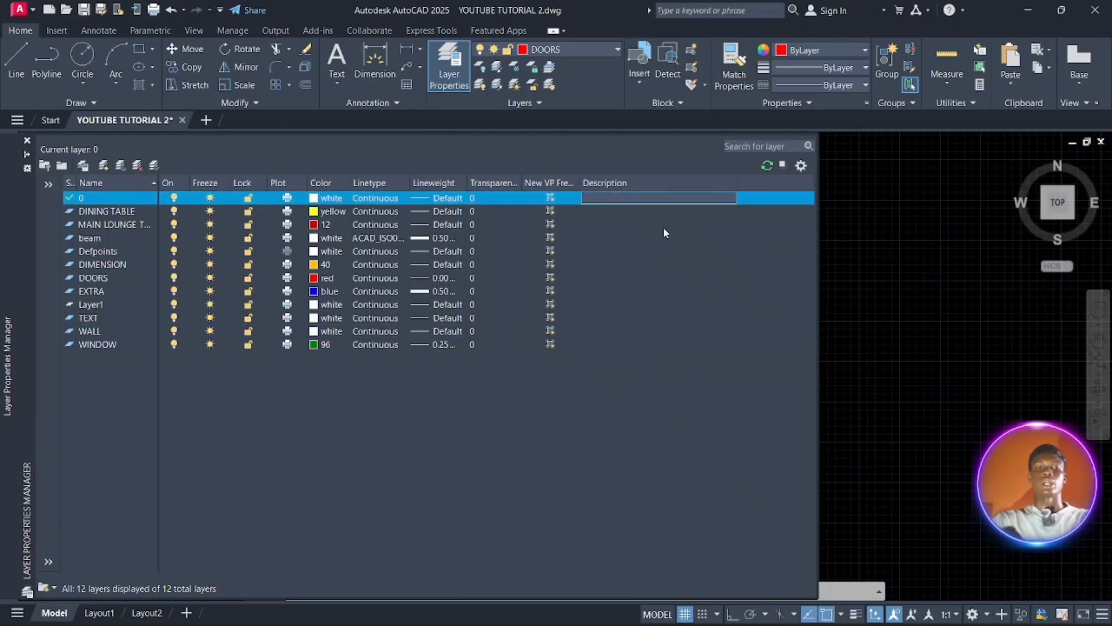
{"action": "key", "text": "BackSpace"}
{"action": "key", "text": "BackSpace"}
{"action": "key", "text": "BackSpace"}
{"action": "key", "text": "BackSpace"}
{"action": "key", "text": "BackSpace"}
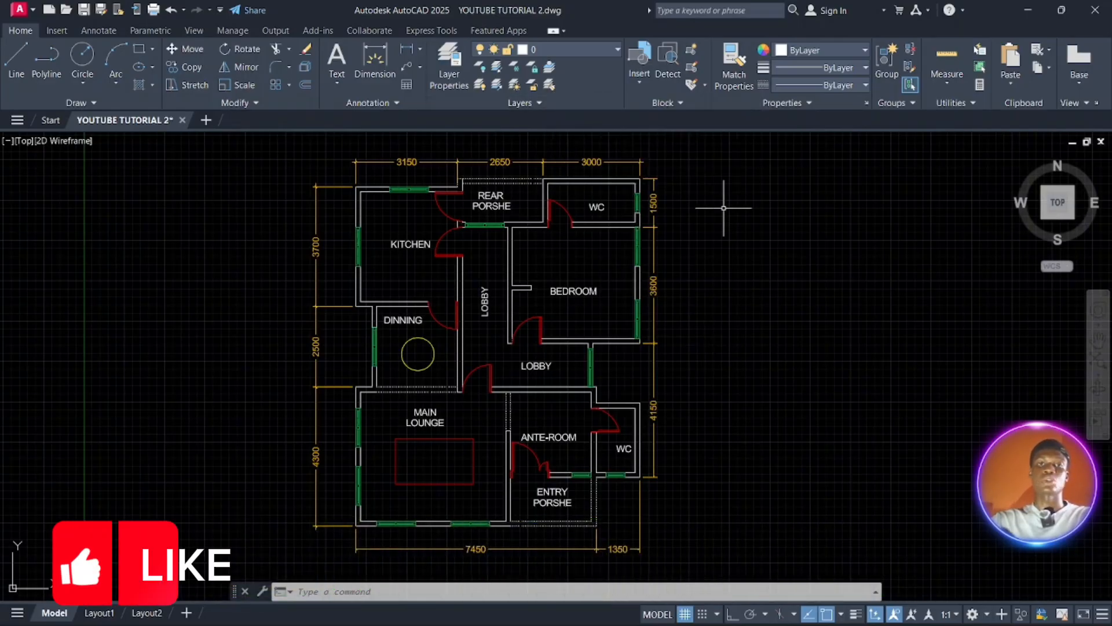
Match the rectangle in the main lounge to the layer of the circle in the dining room, DINING TABLE, and check its layer.
{"action": "scroll", "coordinate": [514, 402], "scroll_direction": "up", "scroll_amount": 2}
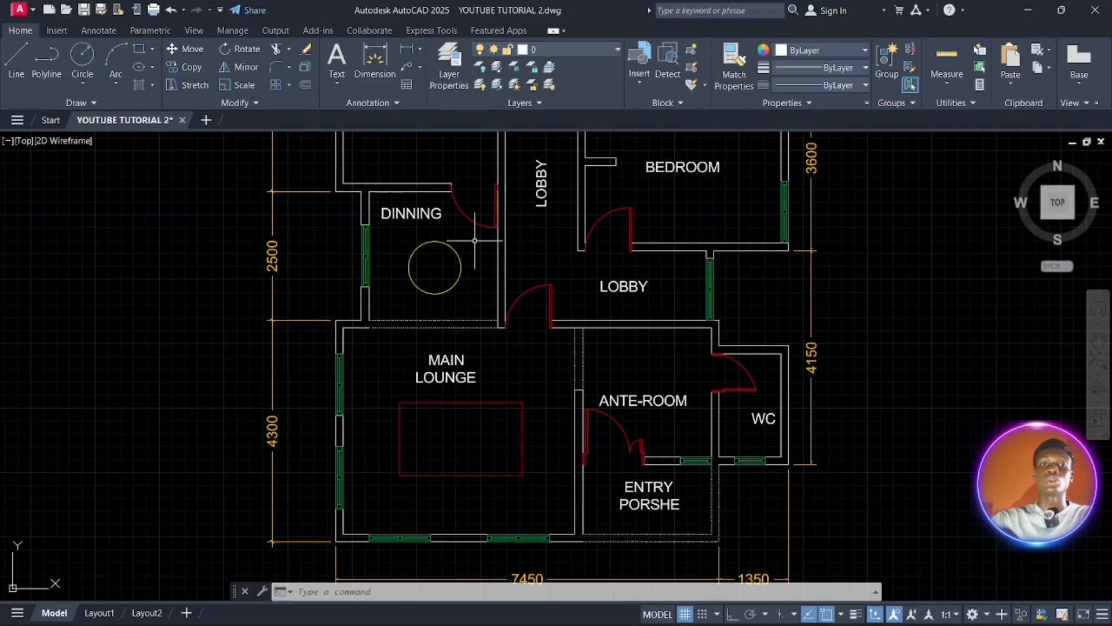
{"action": "left_click", "coordinate": [551, 87]}
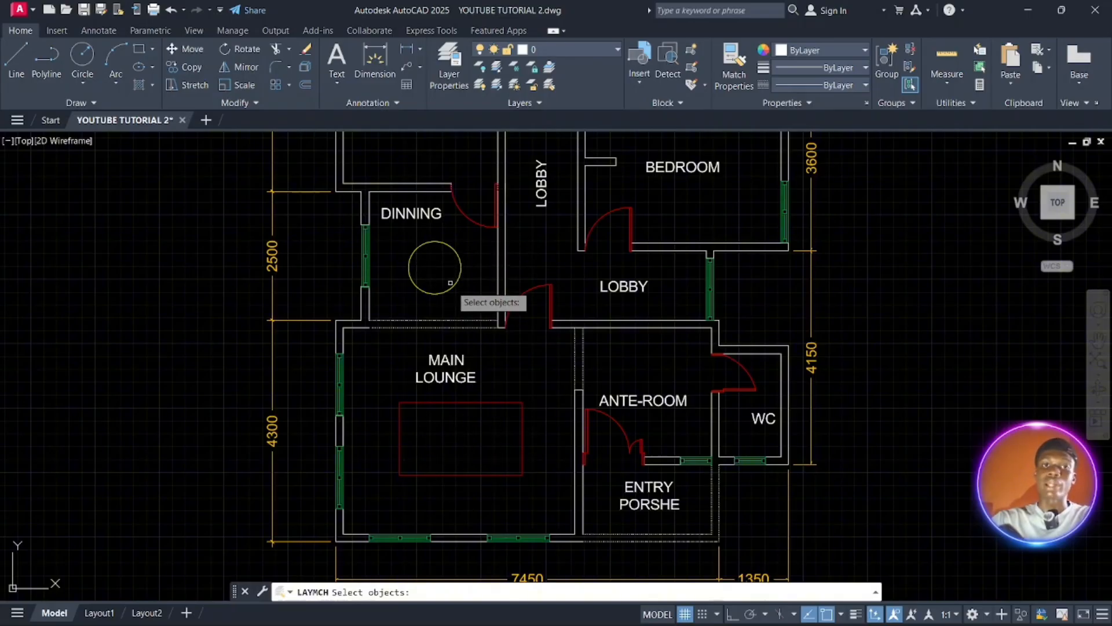
{"action": "left_click", "coordinate": [492, 403]}
{"action": "key", "text": "Return"}
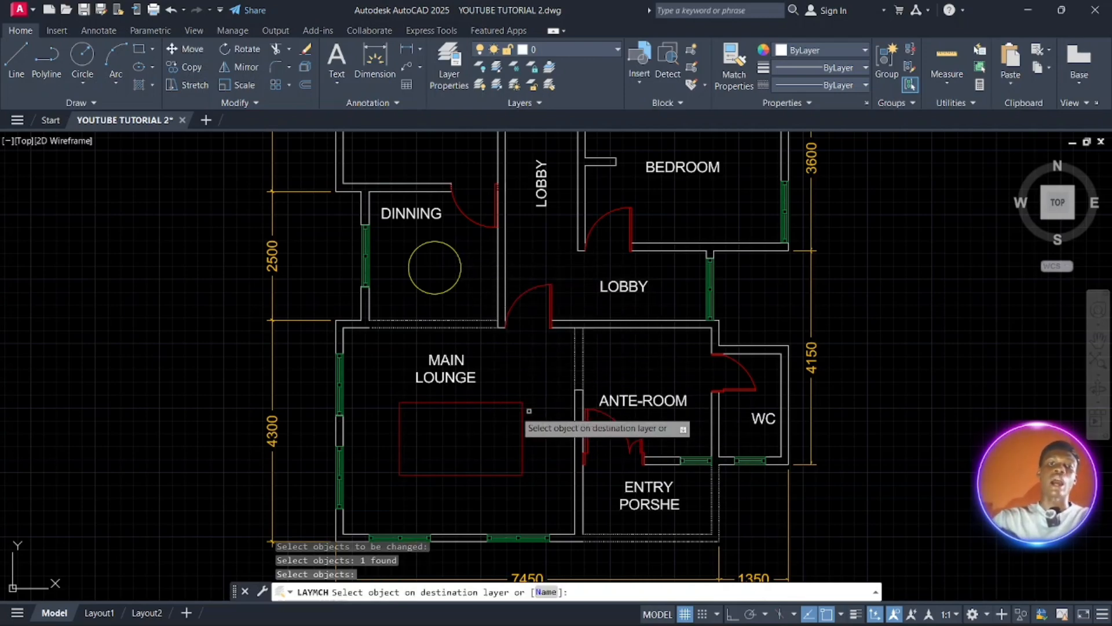
{"action": "left_click", "coordinate": [458, 256]}
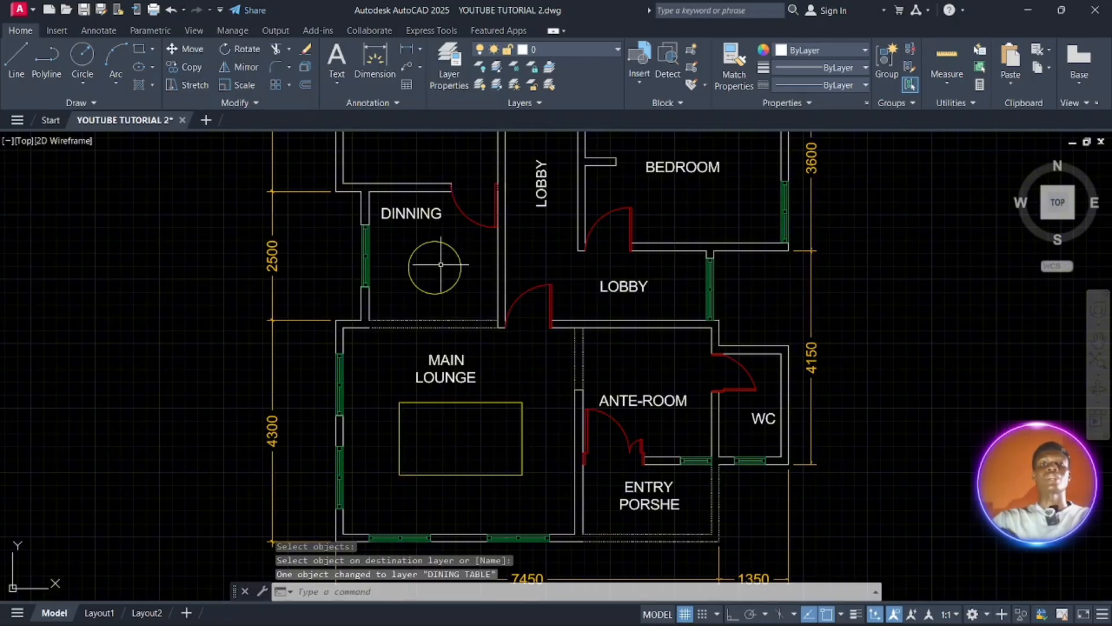
{"action": "left_click", "coordinate": [502, 399]}
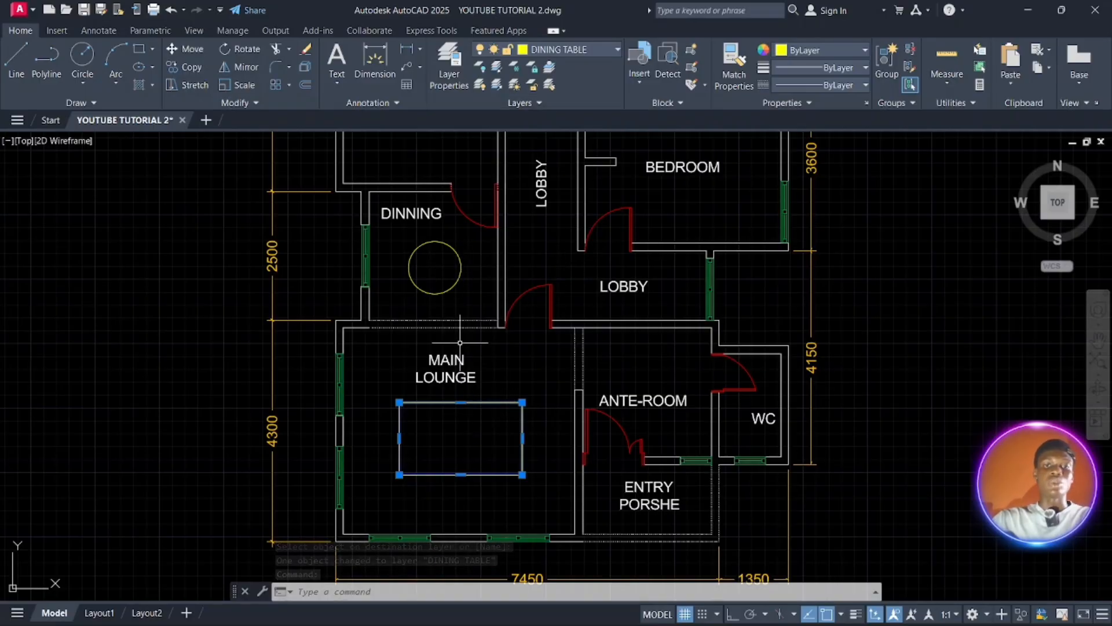
{"action": "key", "text": "Escape"}
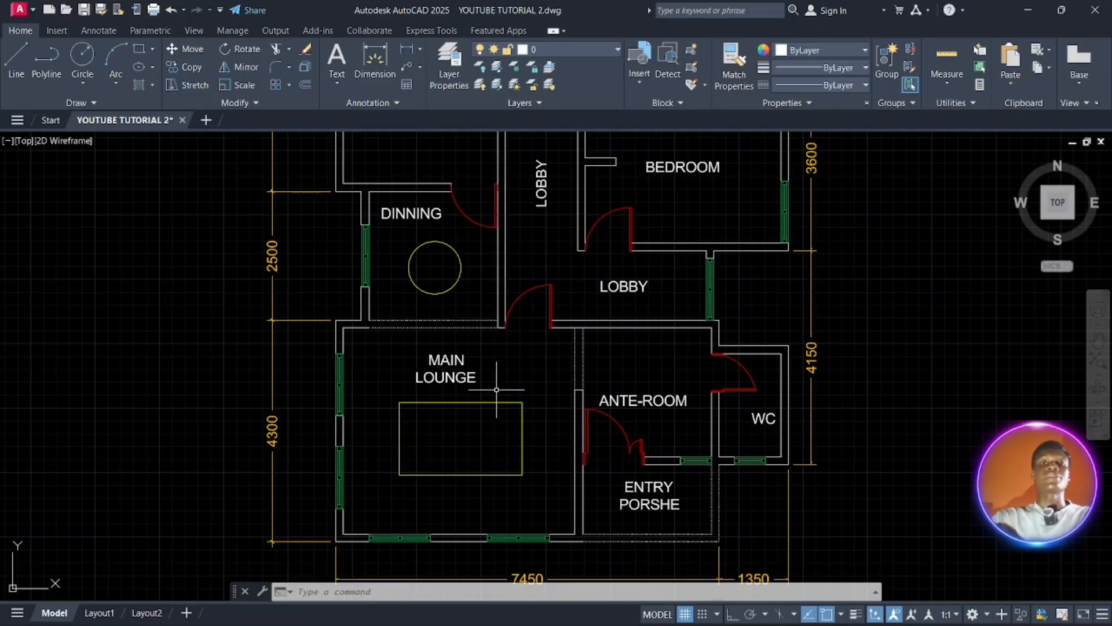
Reveal the additional layer tools.
{"action": "left_click", "coordinate": [518, 101]}
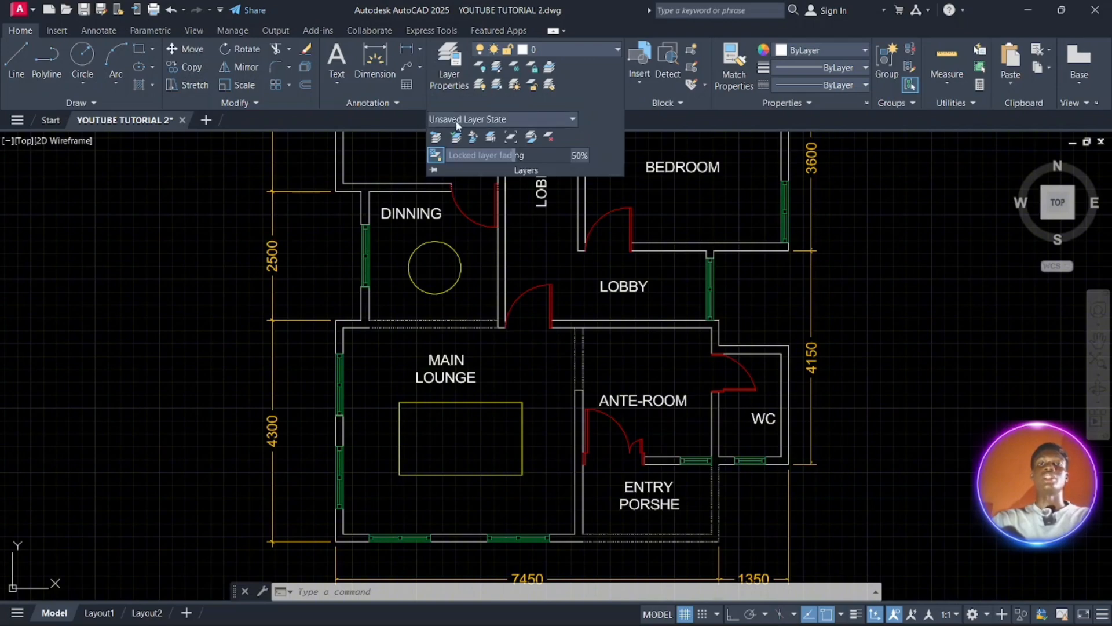